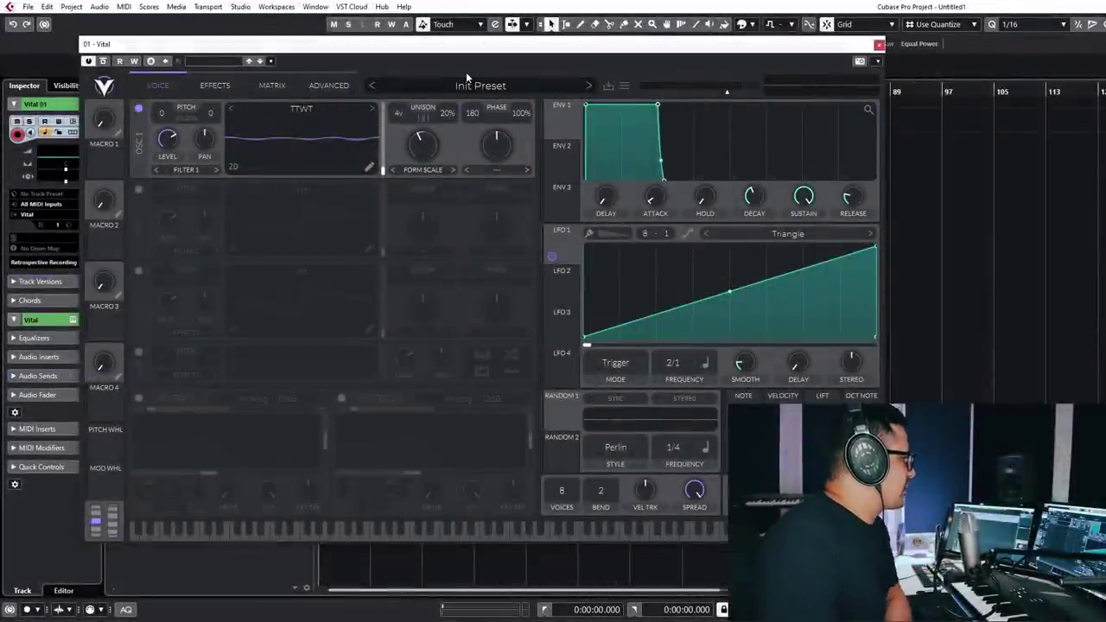
# - Initialize the preset, then switch Filter 1 and Filter 2 on and back off
pyautogui.click(470, 82)
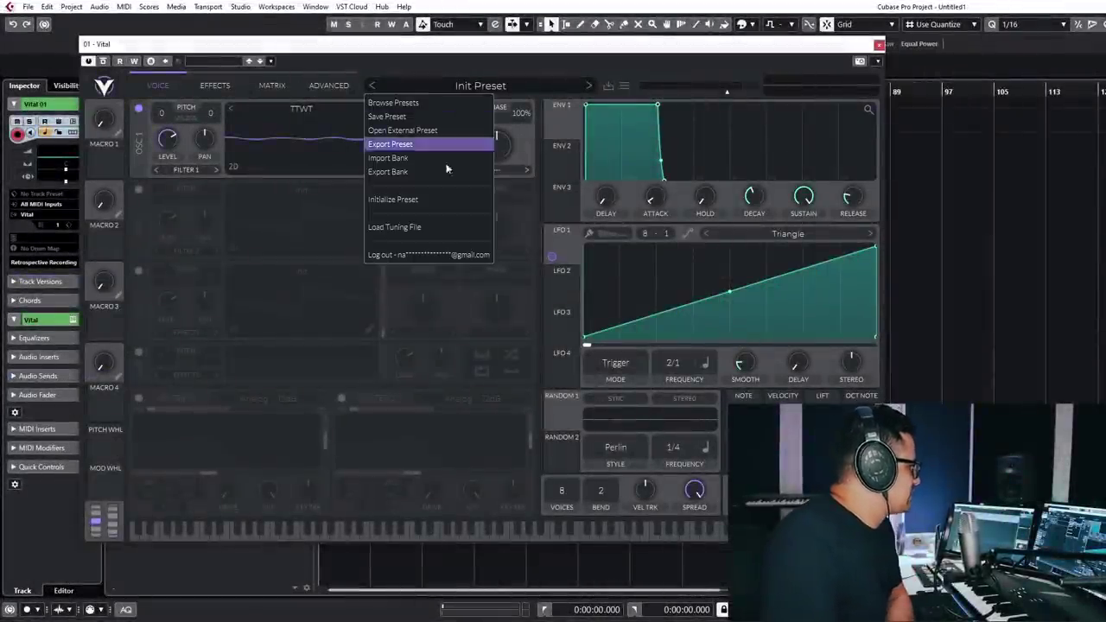
pyautogui.click(401, 199)
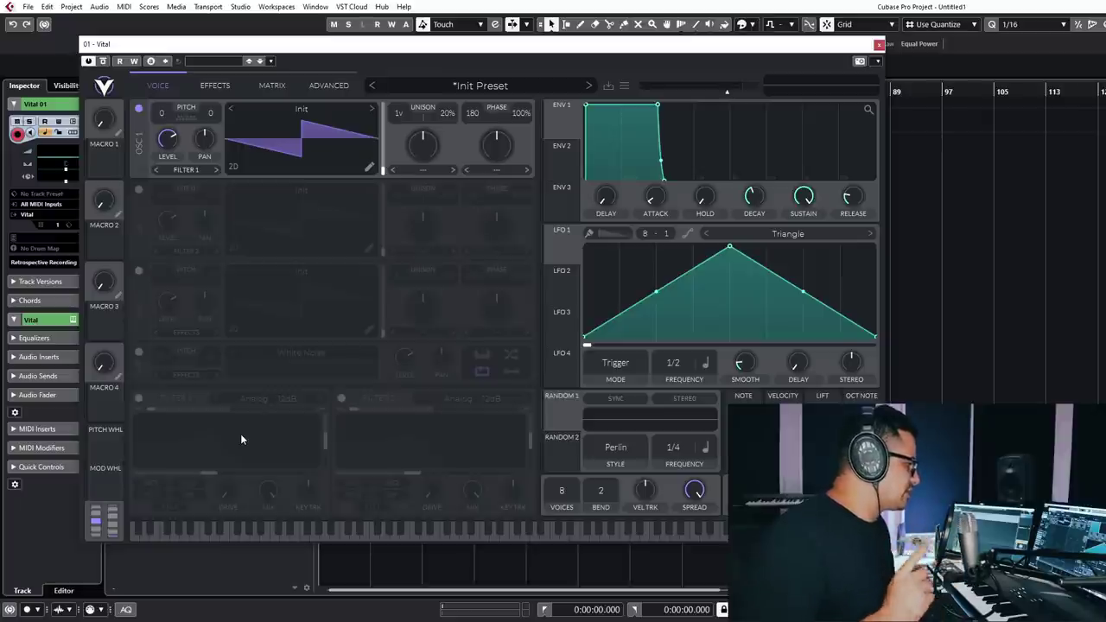
pyautogui.click(138, 399)
pyautogui.click(341, 398)
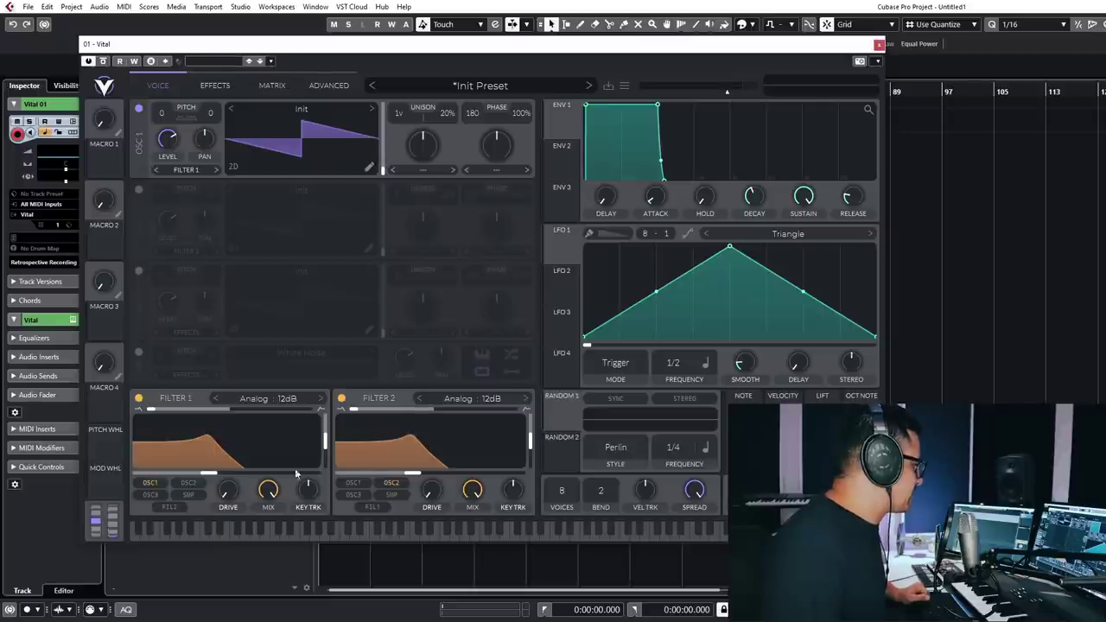
pyautogui.click(344, 399)
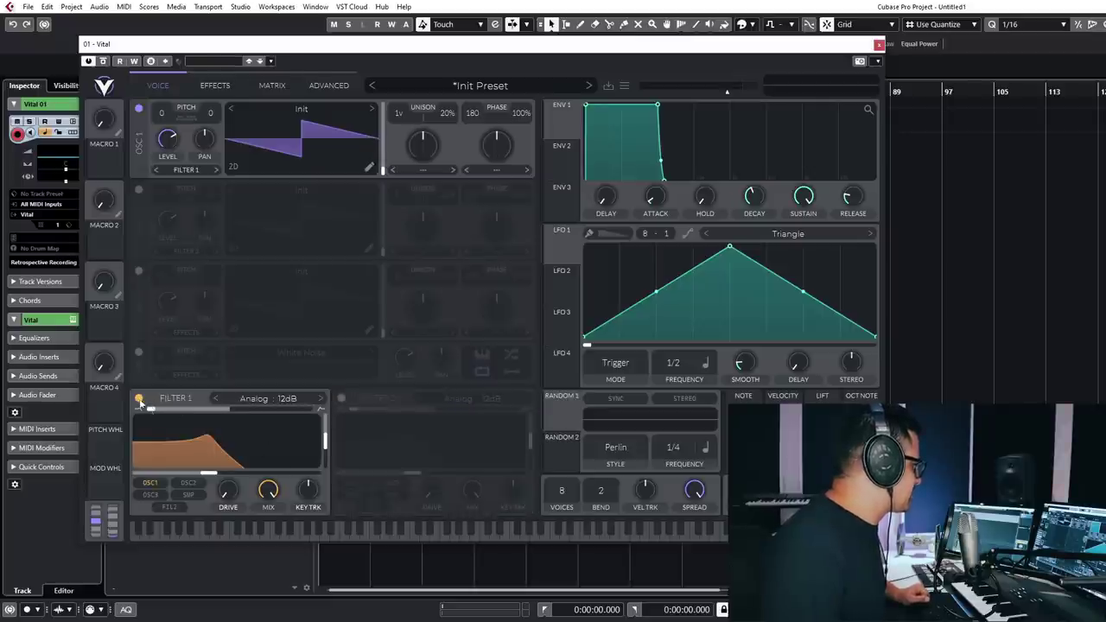
pyautogui.click(138, 399)
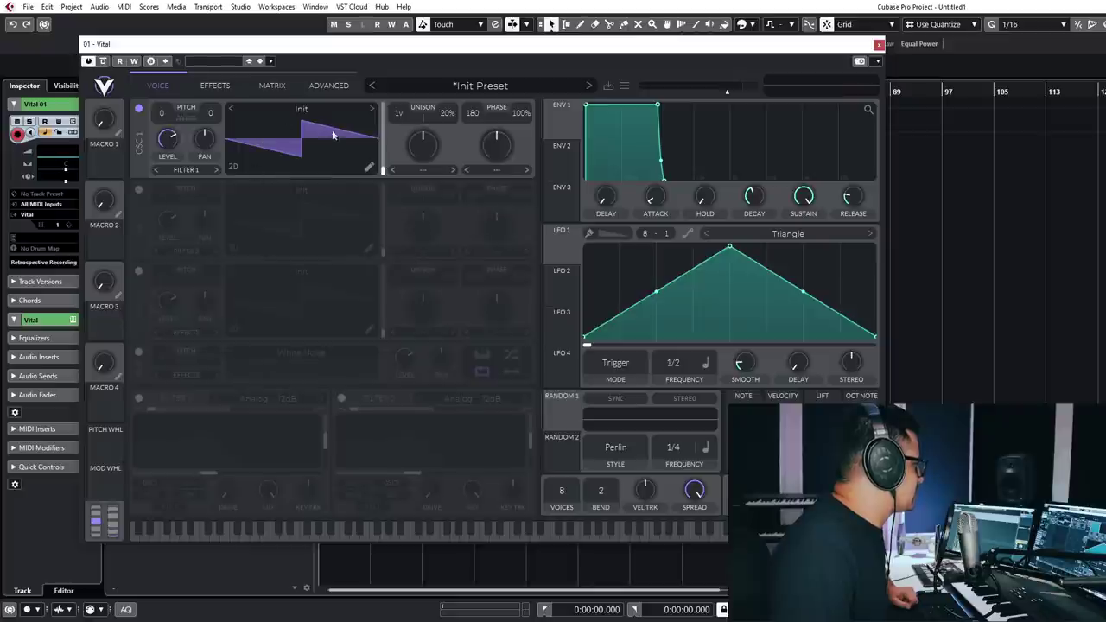
pyautogui.click(301, 109)
pyautogui.scroll(-5, 601, 191)
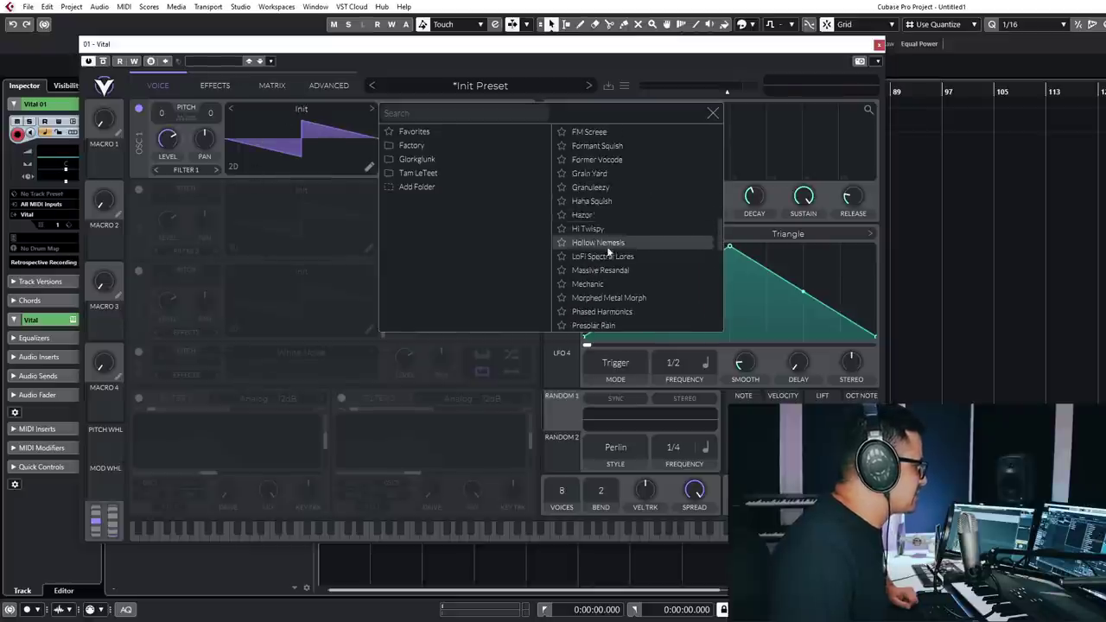
pyautogui.scroll(-5, 638, 273)
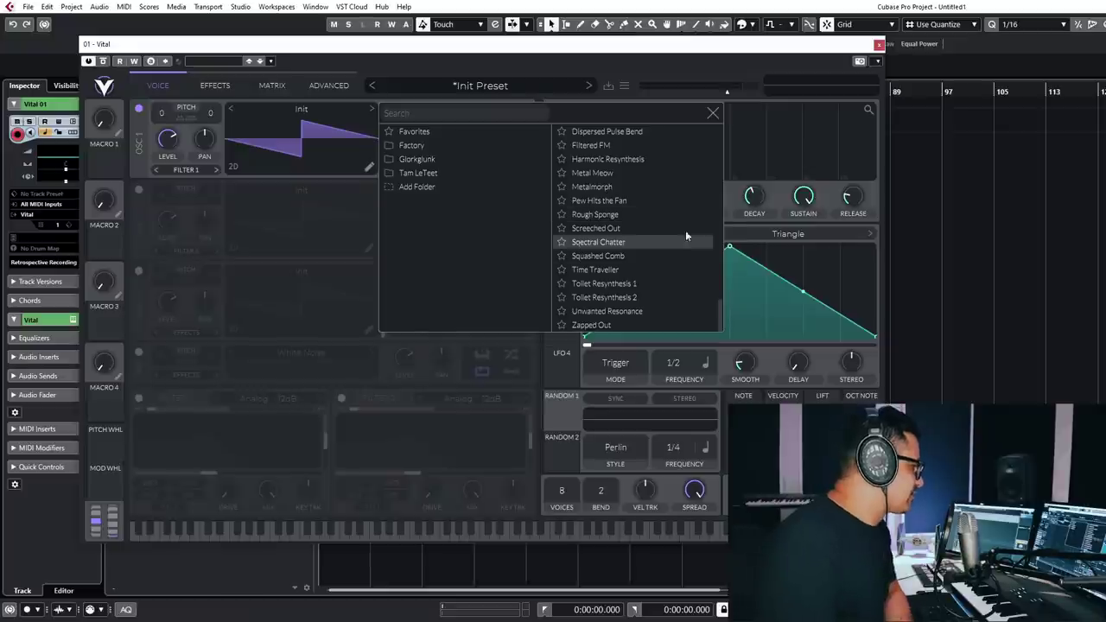
pyautogui.click(265, 97)
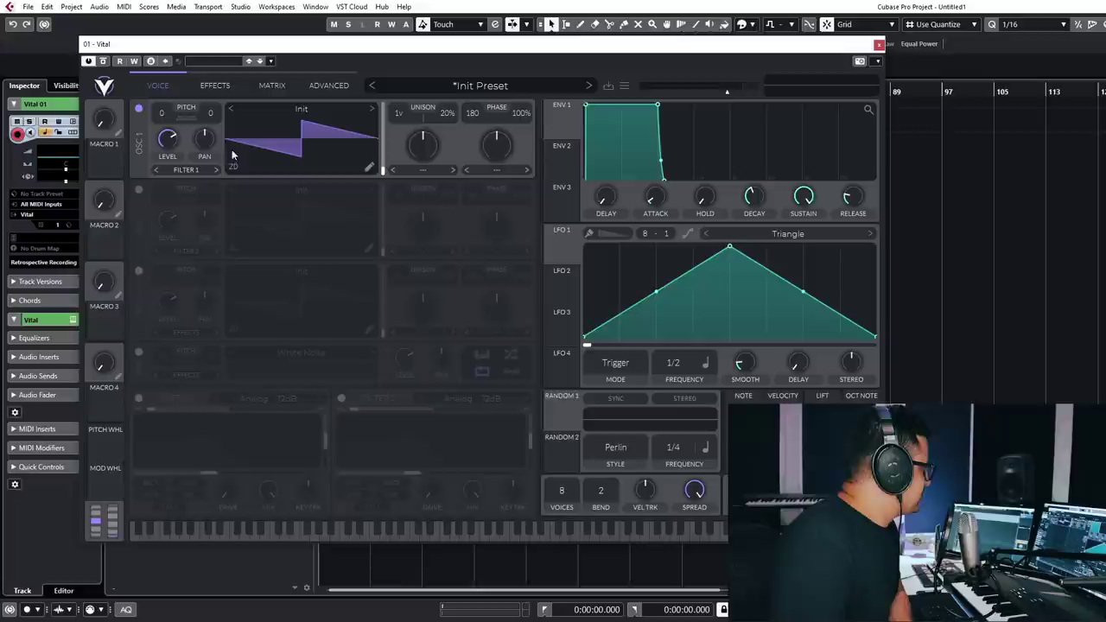
# - Choose the Smear spectral warp and load the Rough Sponge wavetable into oscillator 1
pyautogui.click(421, 170)
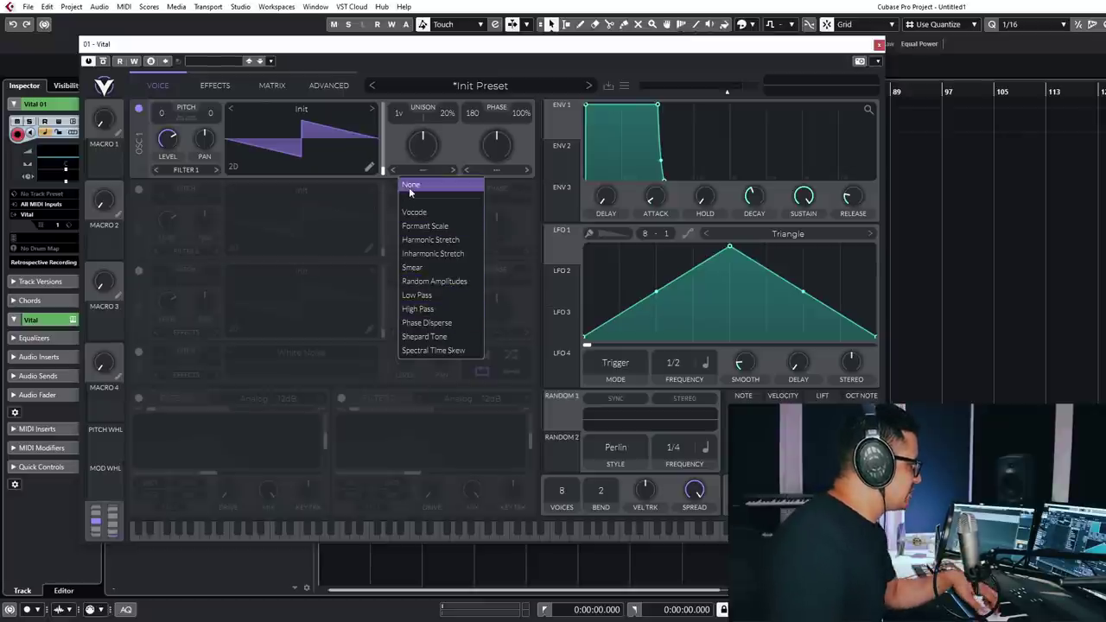
pyautogui.click(415, 267)
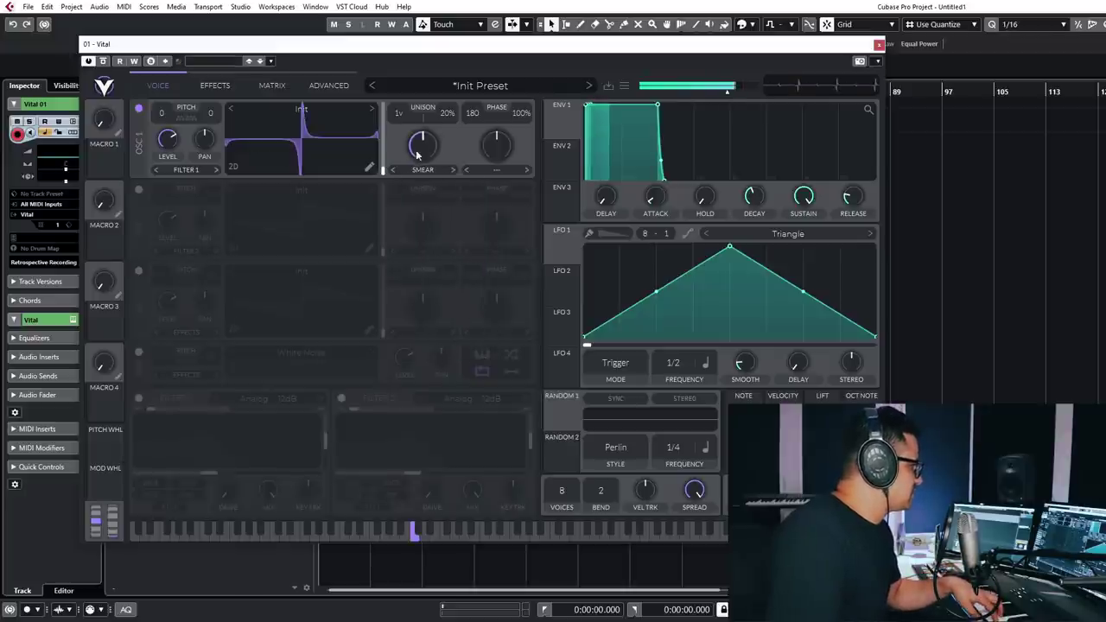
pyautogui.moveTo(423, 145); pyautogui.dragTo(415, 173)
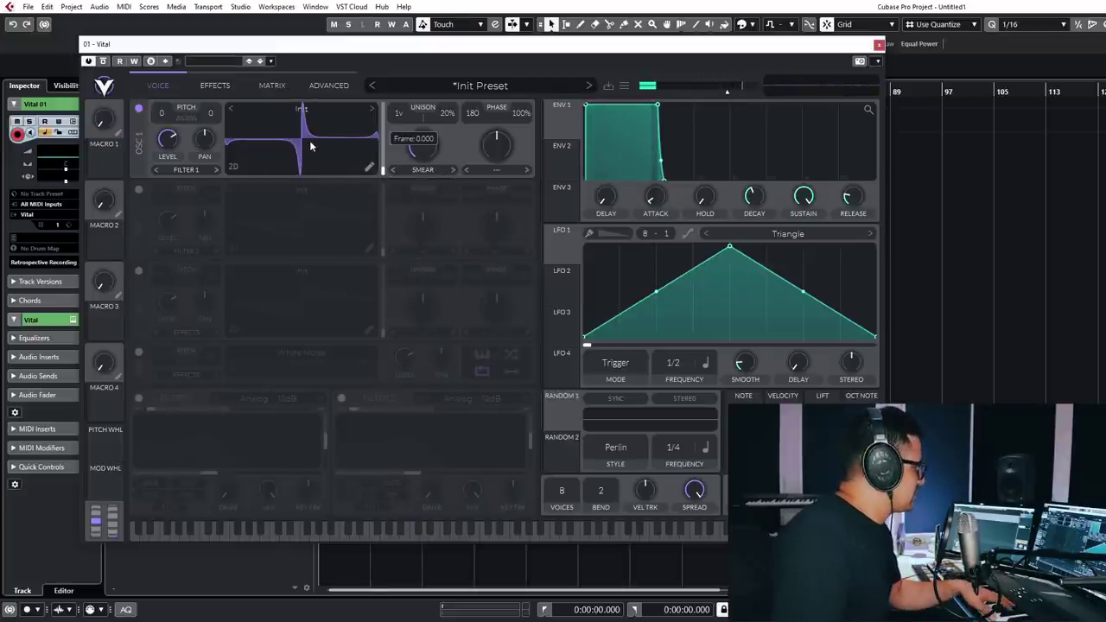
pyautogui.click(302, 111)
pyautogui.click(570, 214)
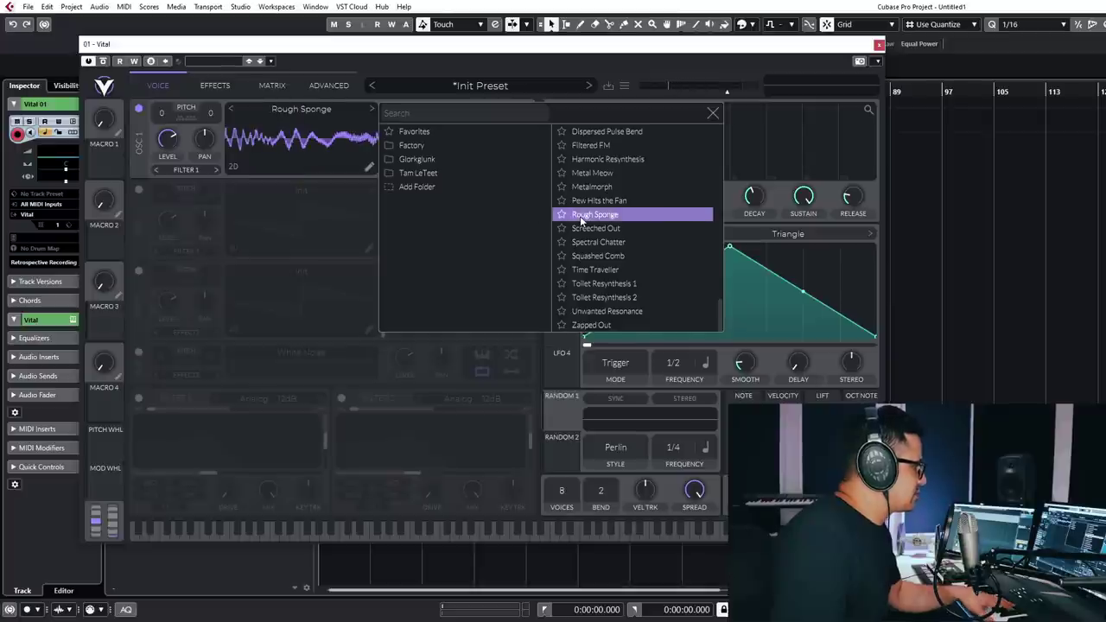
pyautogui.click(311, 166)
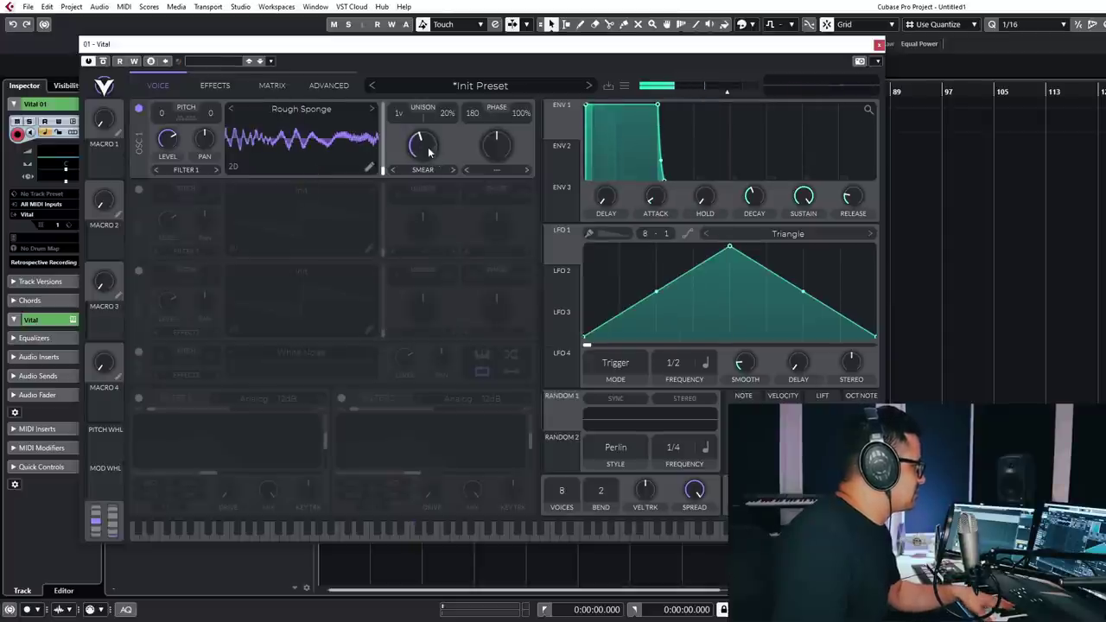
# - Try the Phase Disperse spectral morph, then settle on Time Skew at 53%
pyautogui.moveTo(419, 154); pyautogui.dragTo(422, 169)
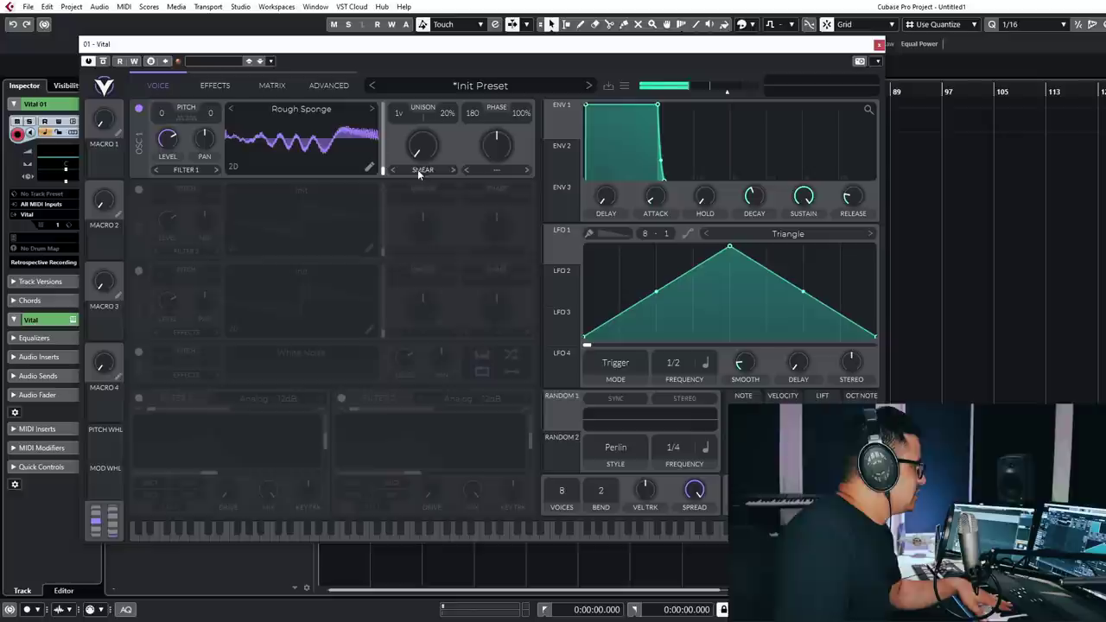
pyautogui.click(423, 169)
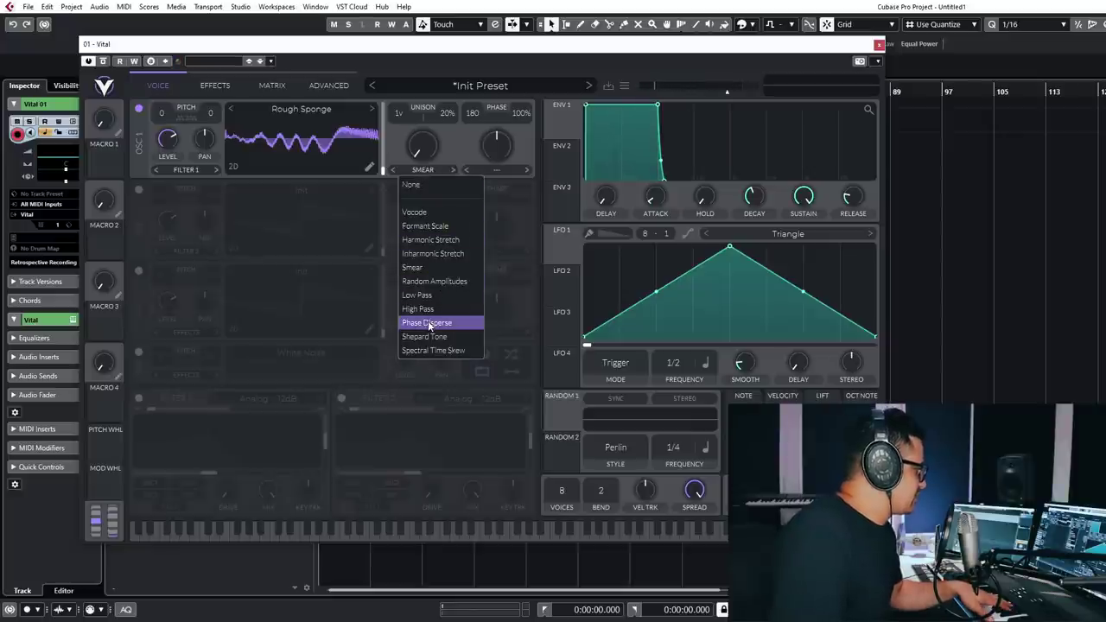
pyautogui.click(426, 322)
pyautogui.moveTo(437, 154); pyautogui.dragTo(427, 206)
pyautogui.click(423, 170)
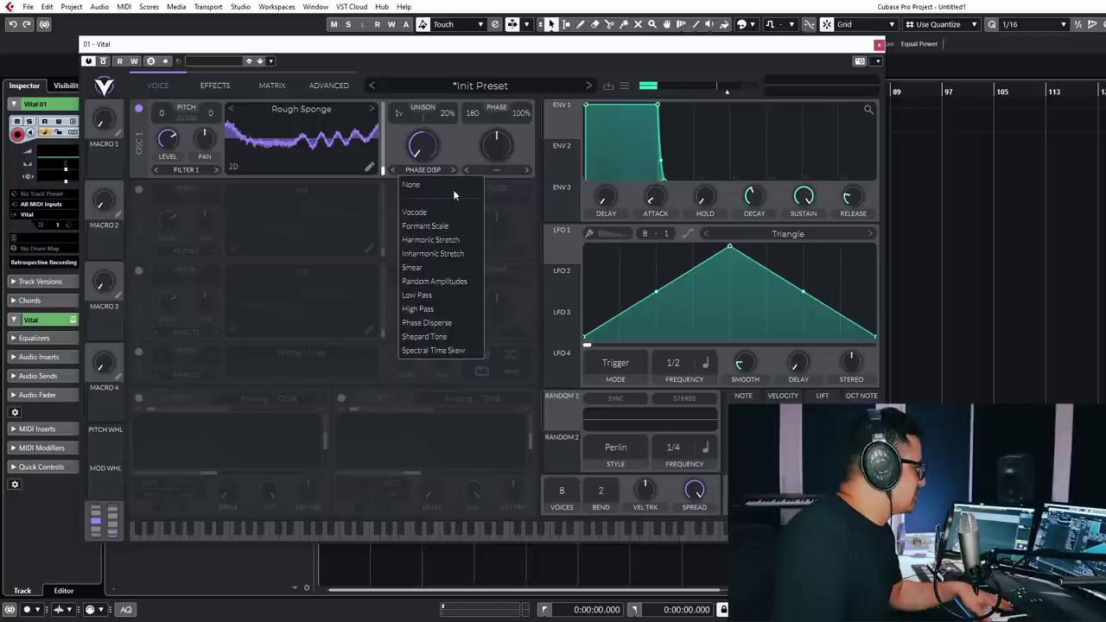
pyautogui.click(438, 350)
pyautogui.moveTo(431, 156); pyautogui.dragTo(426, 200)
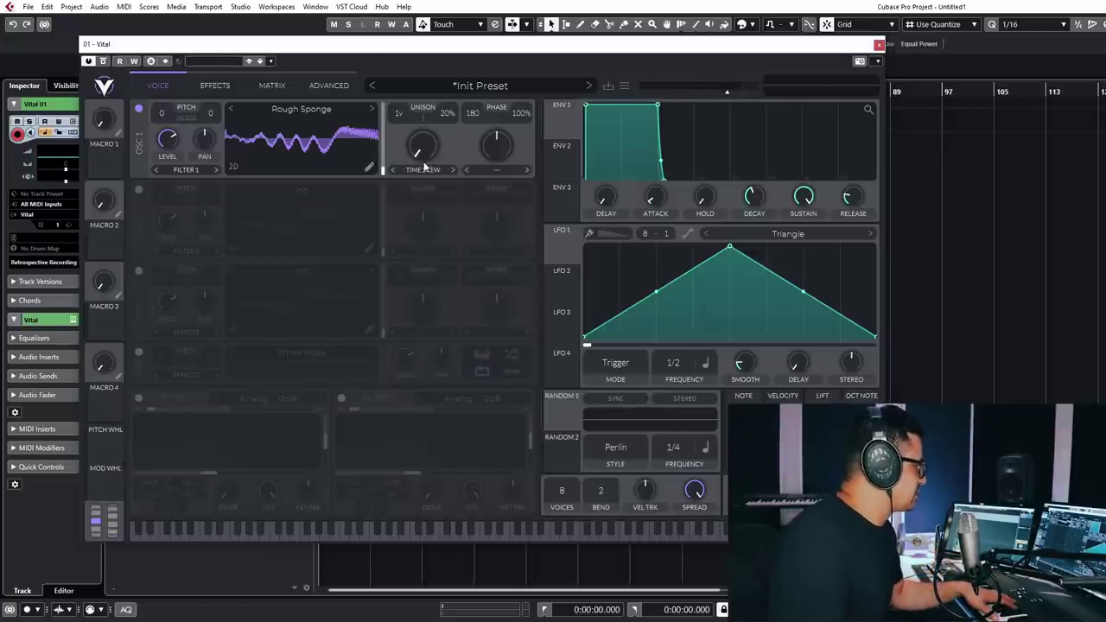
# - Try a 70% Pulse wave morph, then switch oscillator 1 to Sync at 99.5%
pyautogui.click(496, 170)
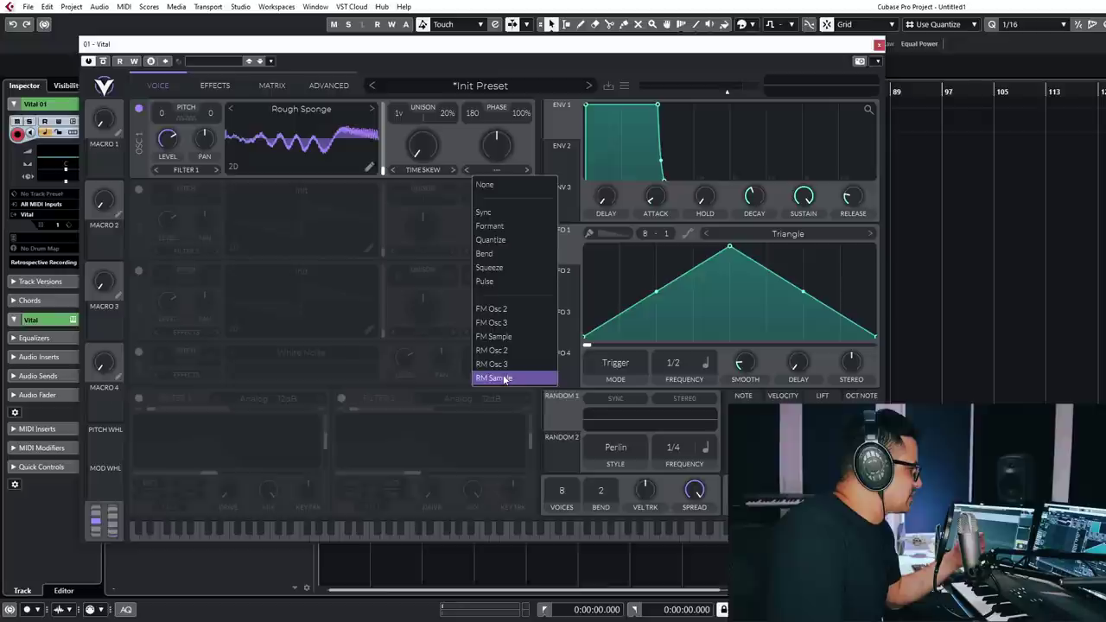
pyautogui.click(487, 281)
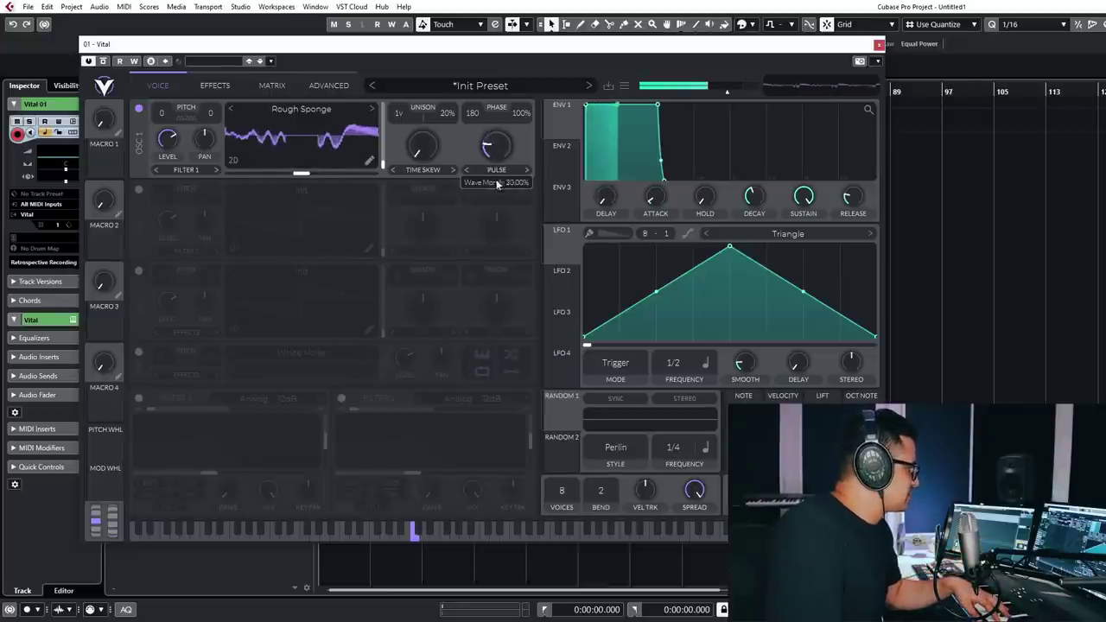
pyautogui.moveTo(497, 142); pyautogui.dragTo(494, 139)
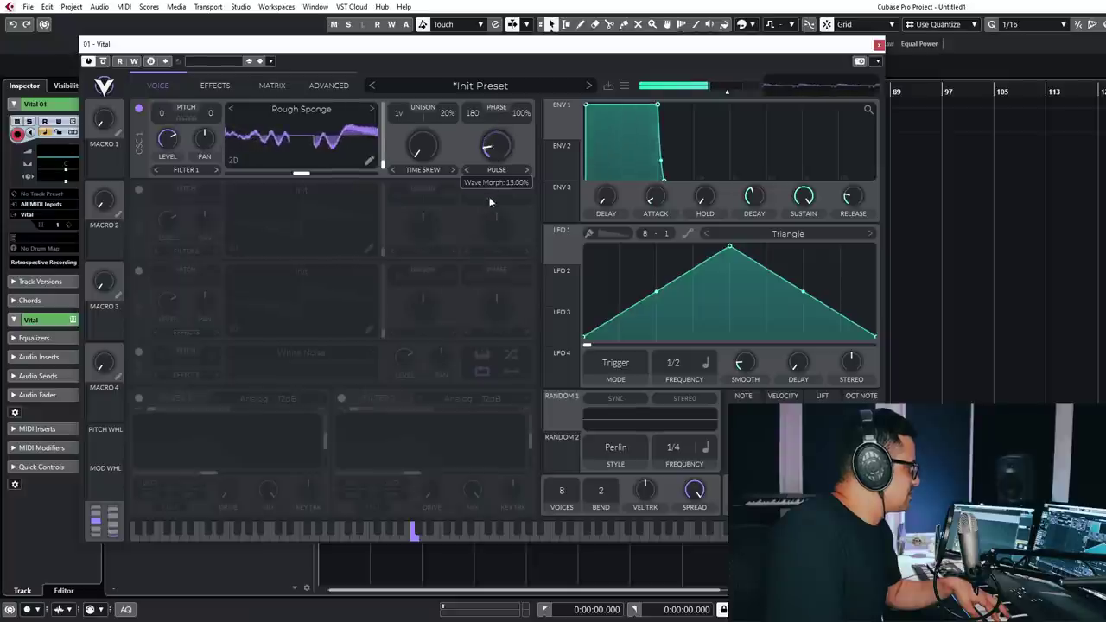
pyautogui.click(497, 170)
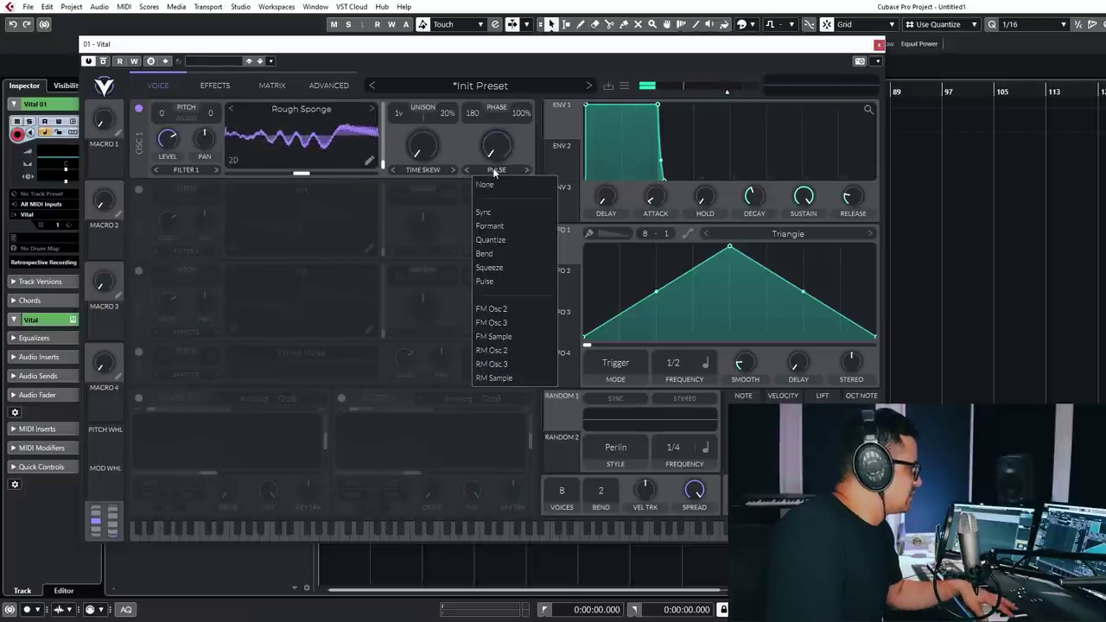
pyautogui.click(498, 216)
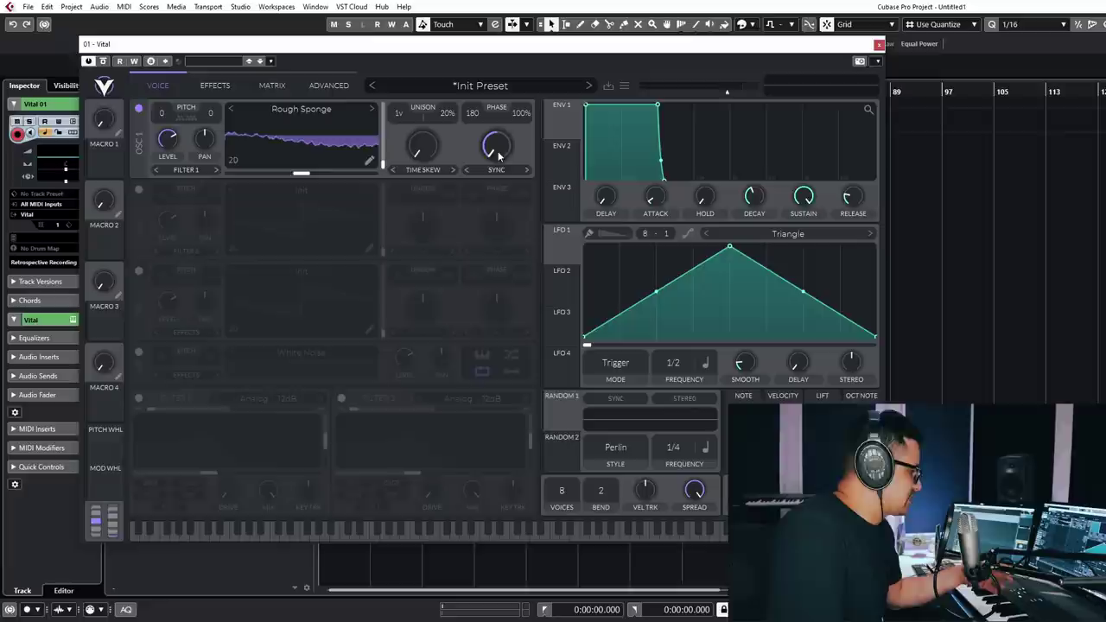
pyautogui.moveTo(497, 155); pyautogui.dragTo(507, 222)
pyautogui.click(423, 170)
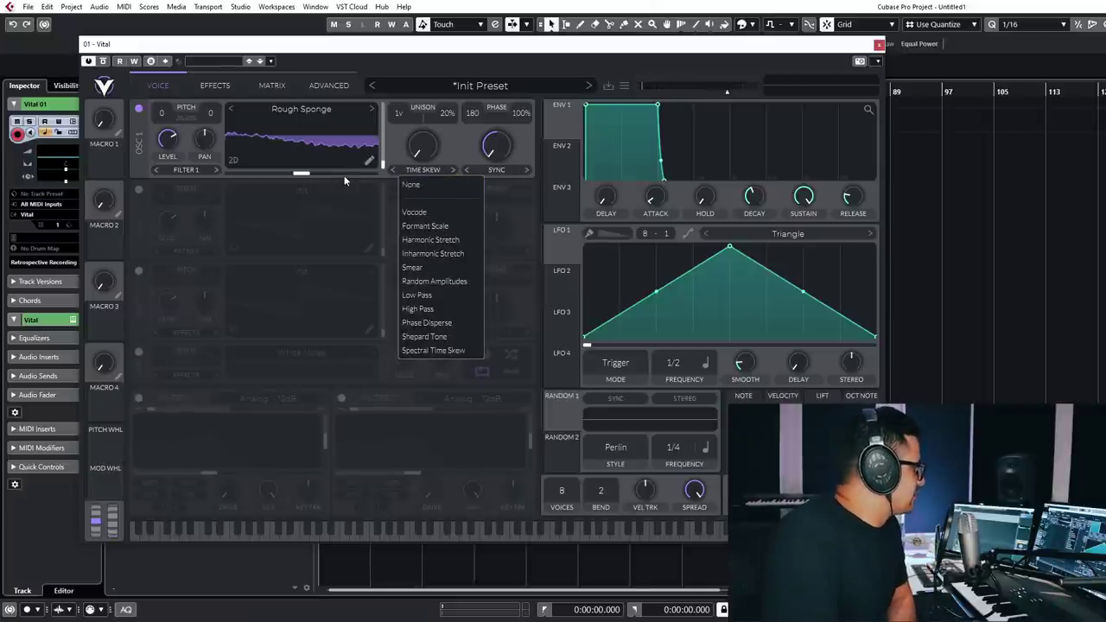
pyautogui.click(413, 186)
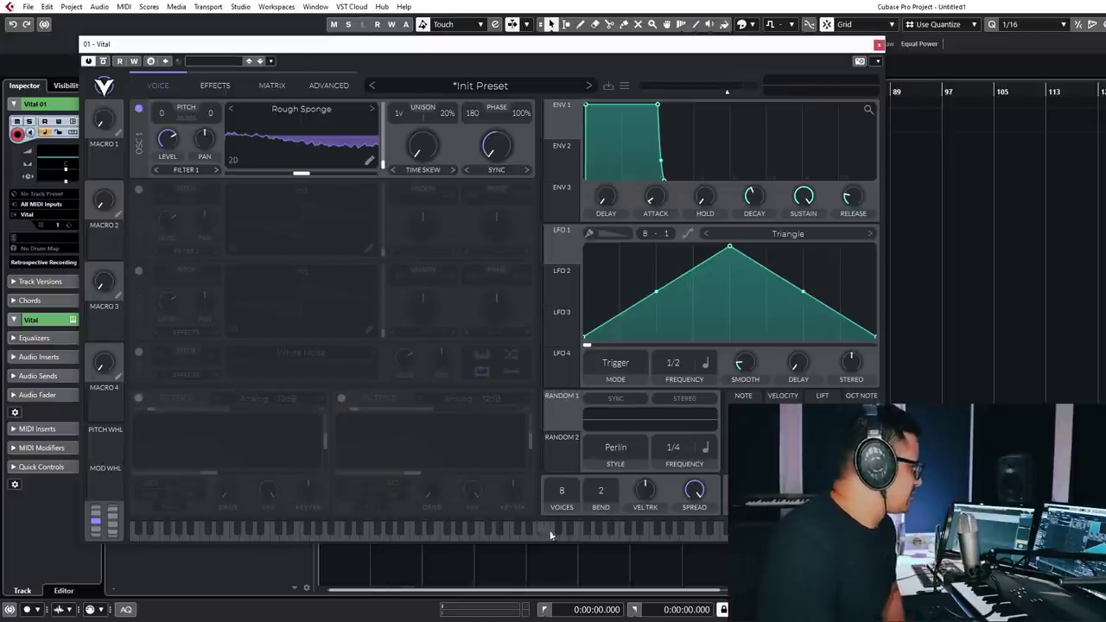
# - Leave the spectral morph unchanged and initialize the preset again
pyautogui.click(426, 170)
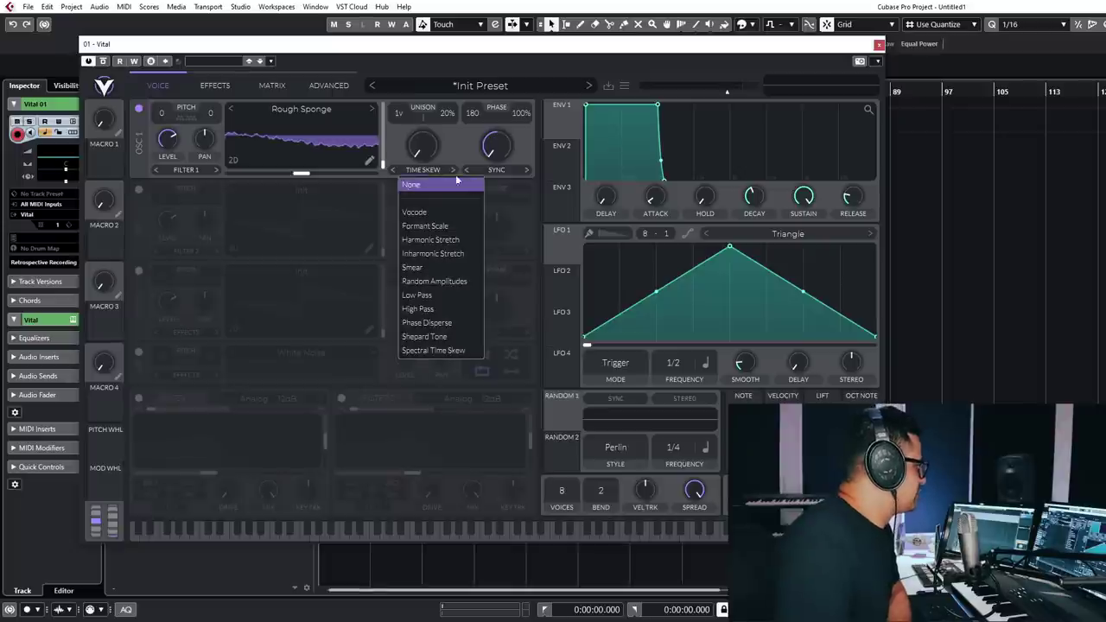
pyautogui.click(387, 114)
pyautogui.click(436, 86)
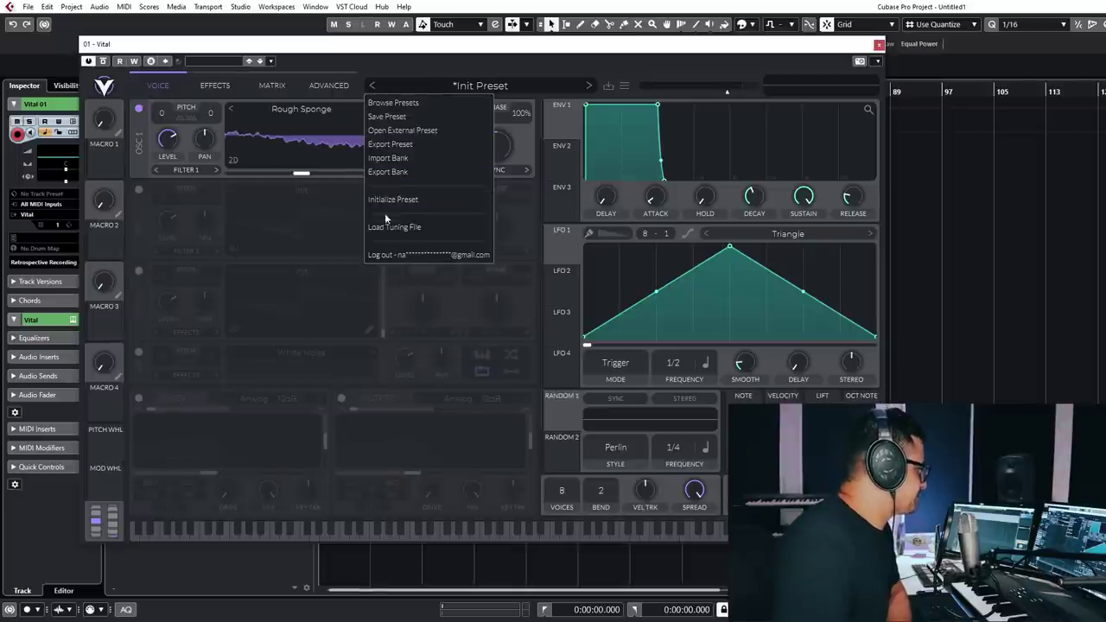
pyautogui.click(419, 198)
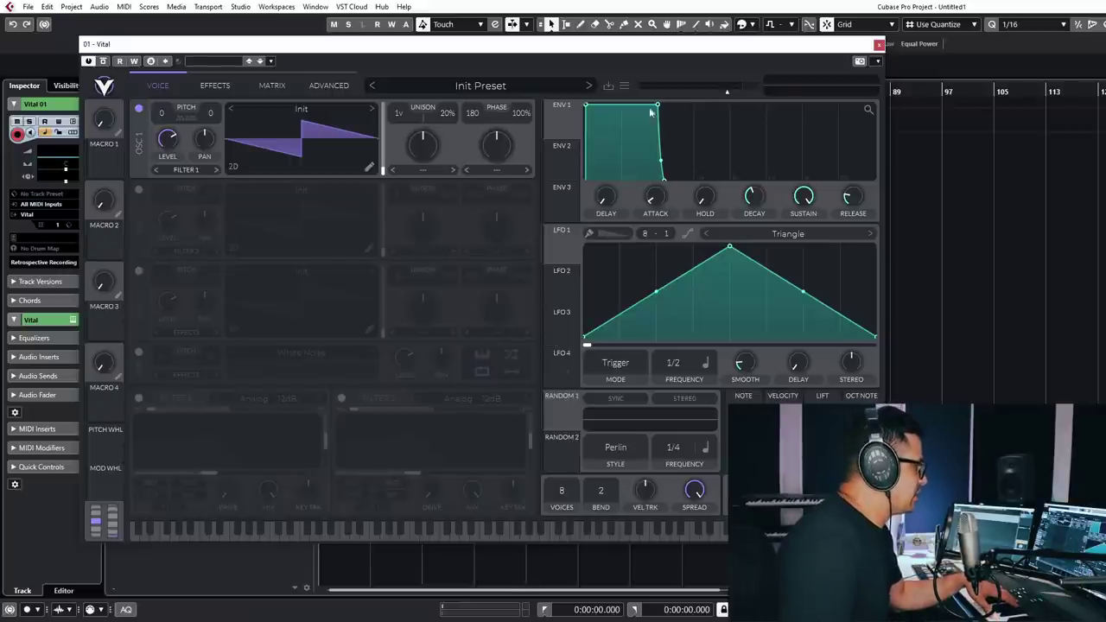
# - Assign ENV 3 to Macro 2, then remove that modulation
pyautogui.click(566, 208)
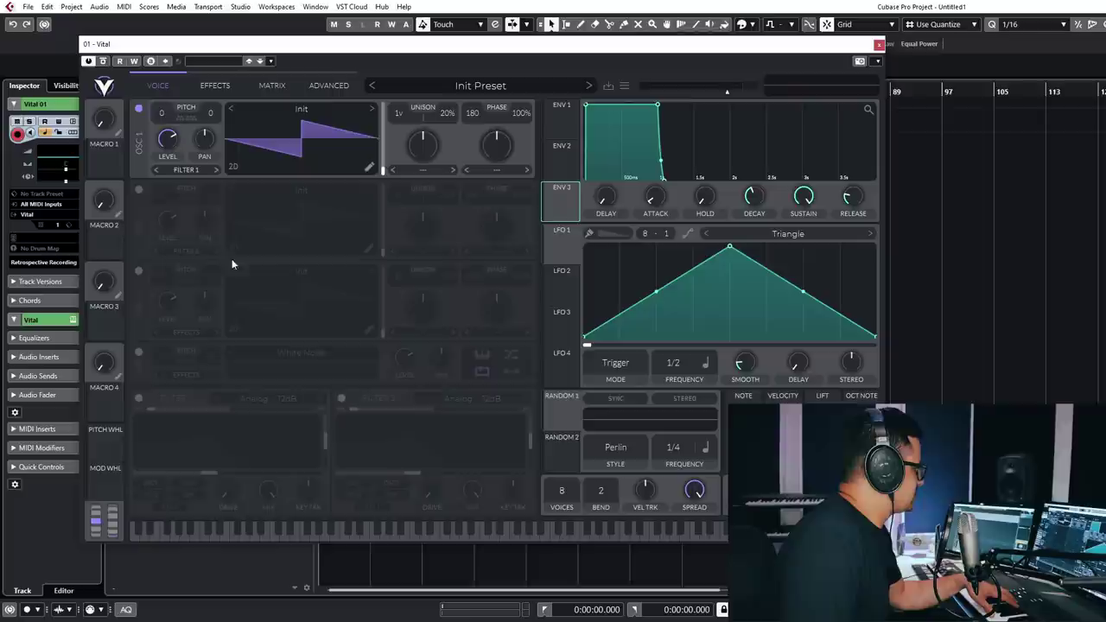
pyautogui.moveTo(558, 205); pyautogui.dragTo(106, 207)
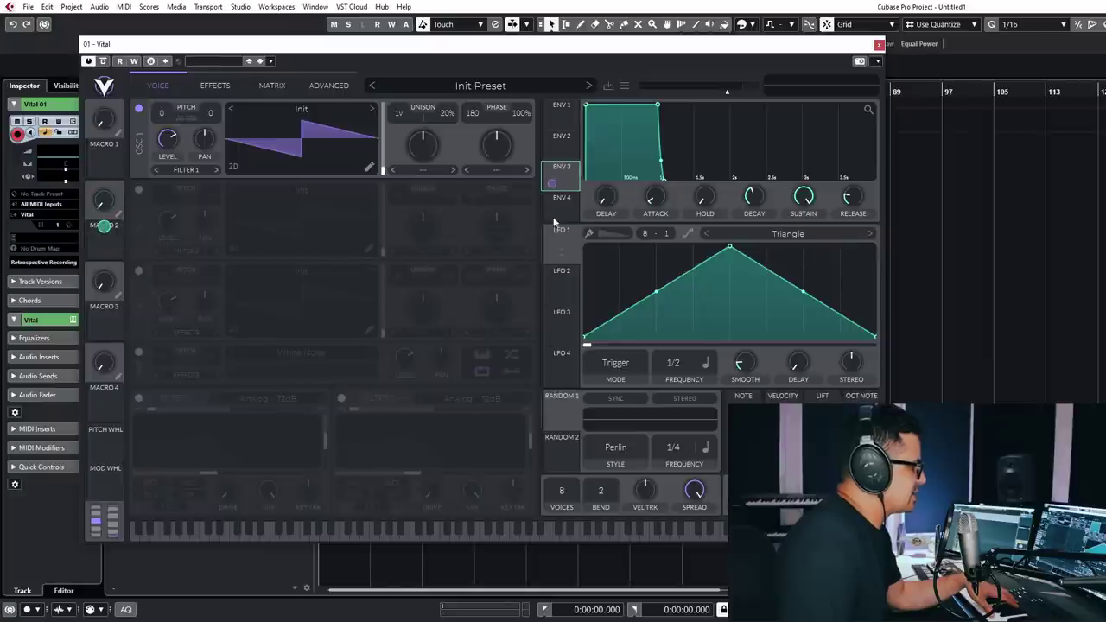
pyautogui.rightClick(104, 226)
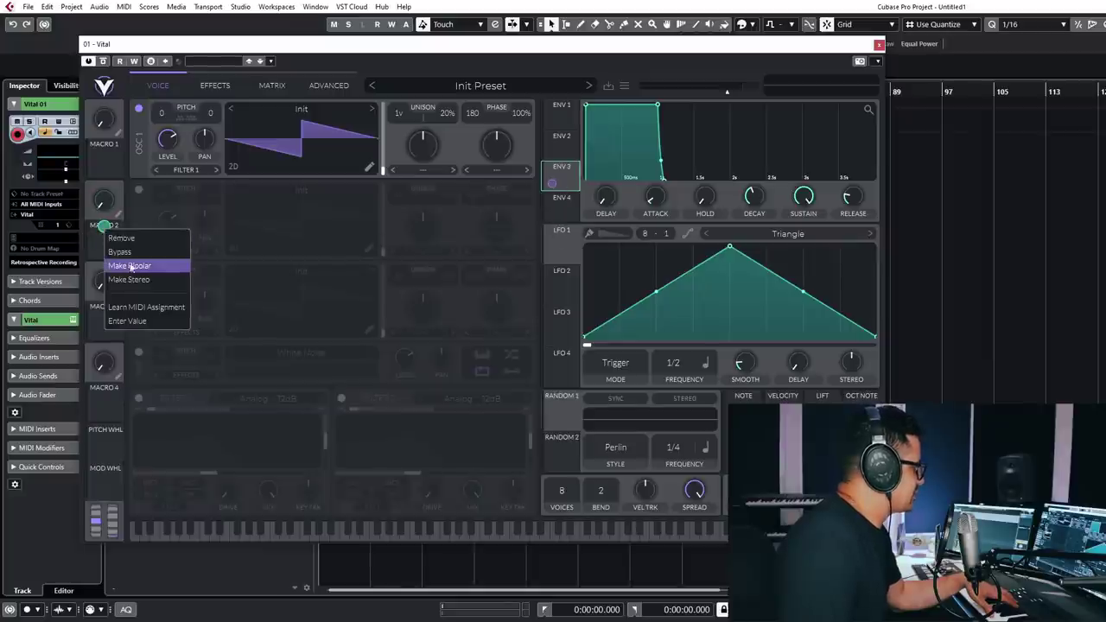
pyautogui.click(146, 237)
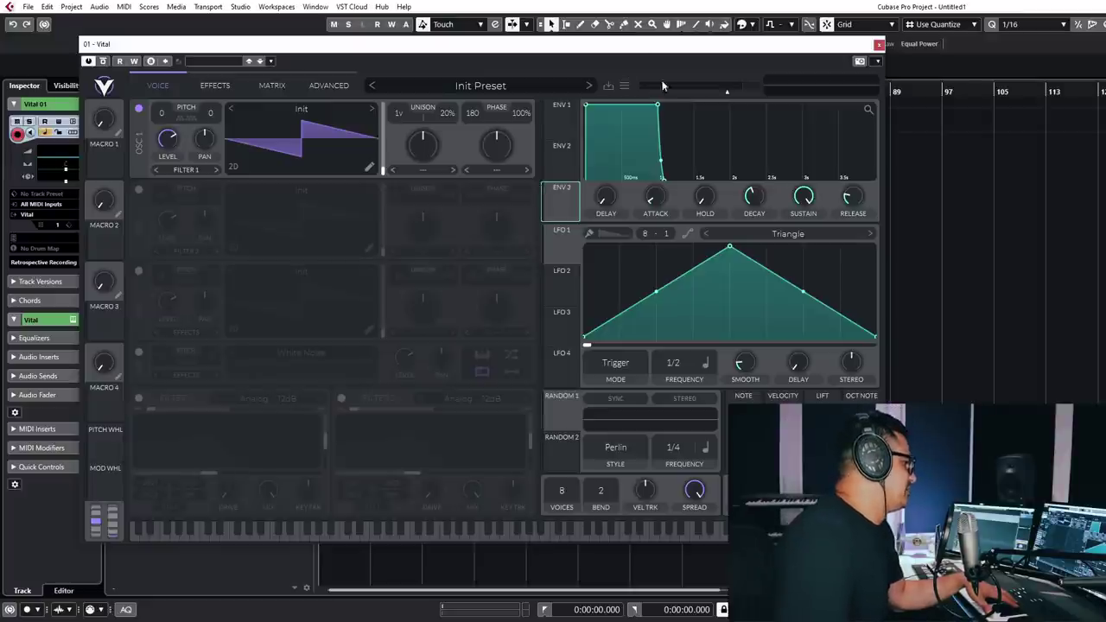
# - On LFO 1, toggle smoothing on and off and try the Saw Down shape
pyautogui.click(577, 247)
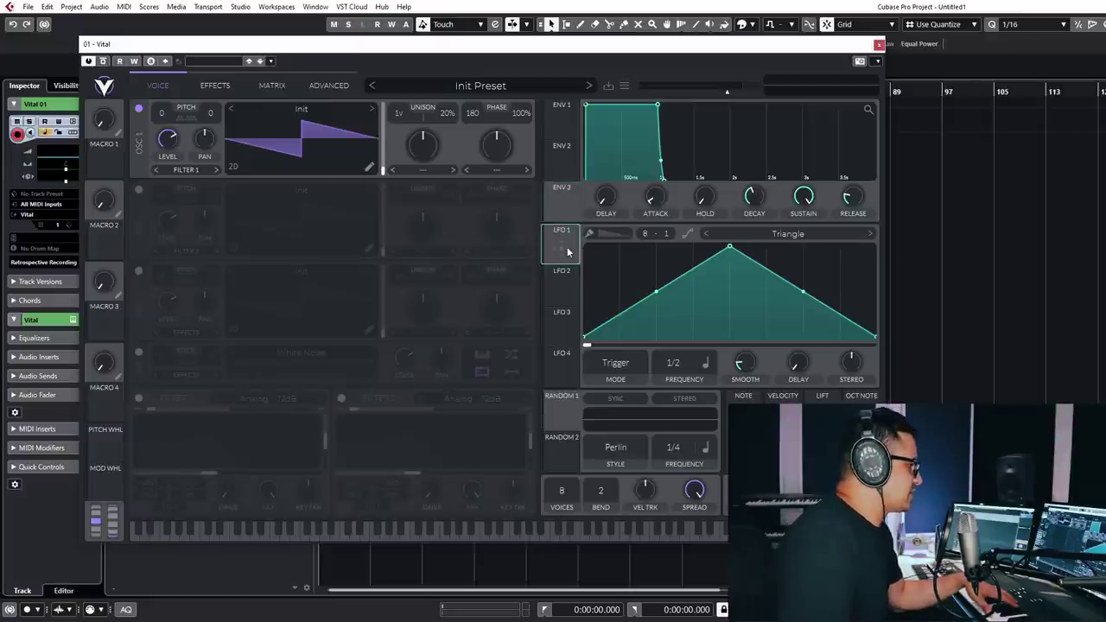
pyautogui.click(687, 233)
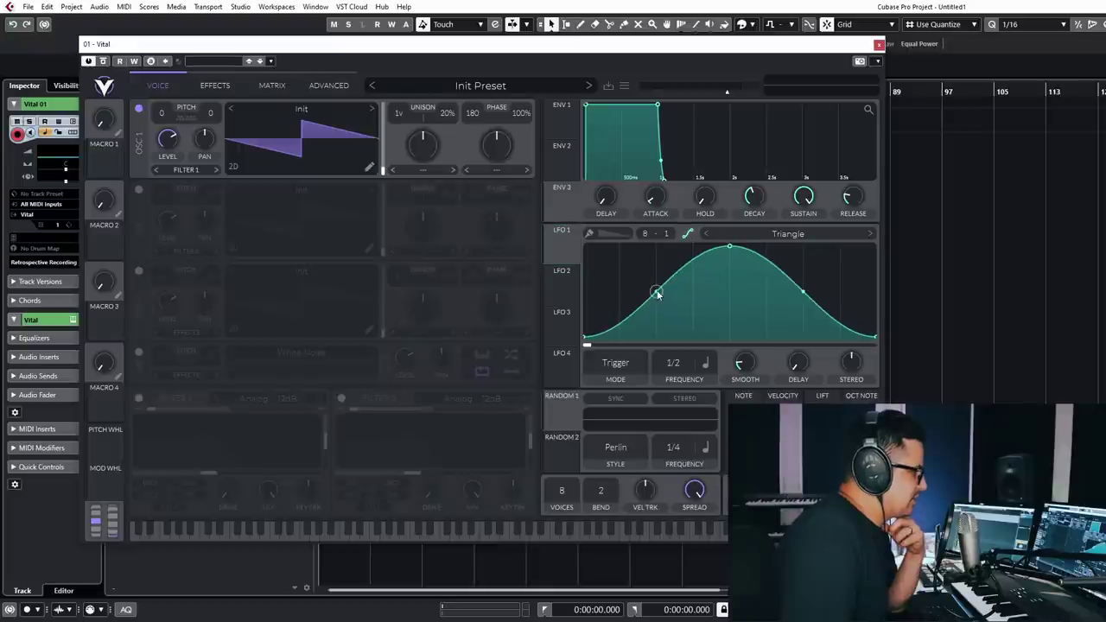
pyautogui.moveTo(656, 293)
pyautogui.mouseDown()
pyautogui.moveTo(654, 326)
pyautogui.moveTo(659, 264)
pyautogui.moveTo(662, 281)
pyautogui.mouseUp()
pyautogui.click(689, 242)
pyautogui.click(712, 235)
pyautogui.click(757, 239)
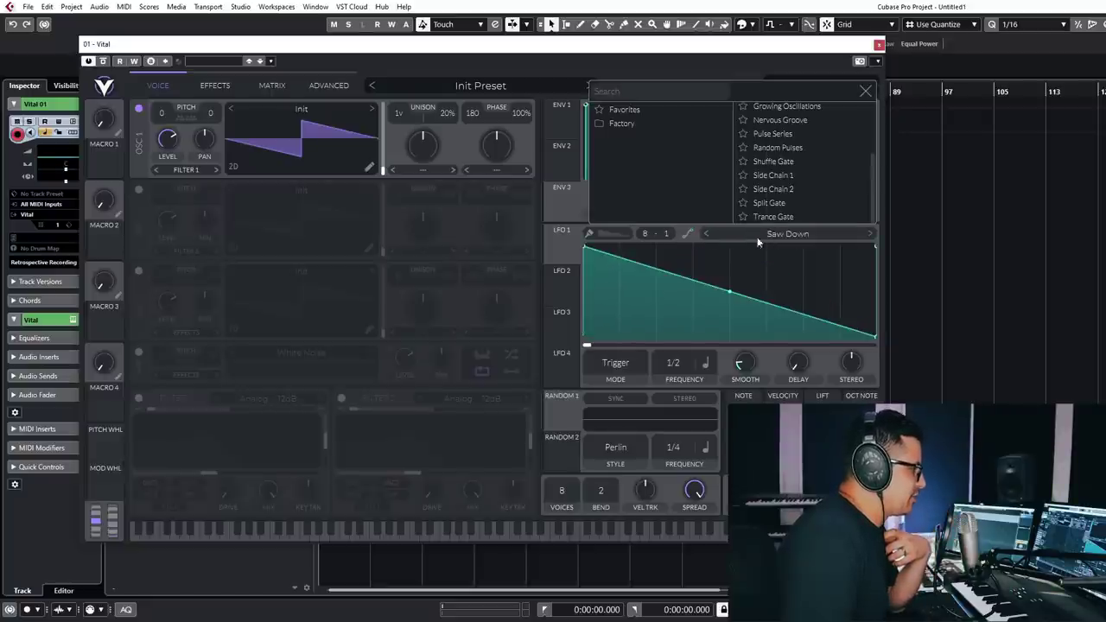
pyautogui.click(749, 233)
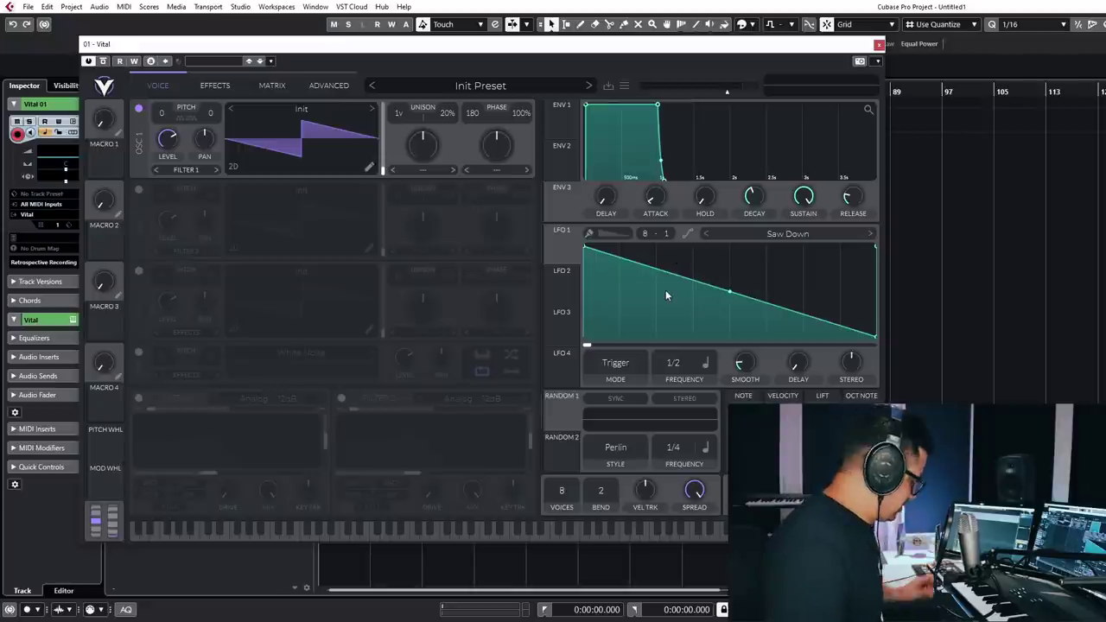
# - Paint saw teeth across LFO 1 and raise the grid to 32 divisions
pyautogui.moveTo(596, 285)
pyautogui.mouseDown()
pyautogui.moveTo(612, 259)
pyautogui.moveTo(855, 259)
pyautogui.moveTo(886, 243)
pyautogui.mouseUp()
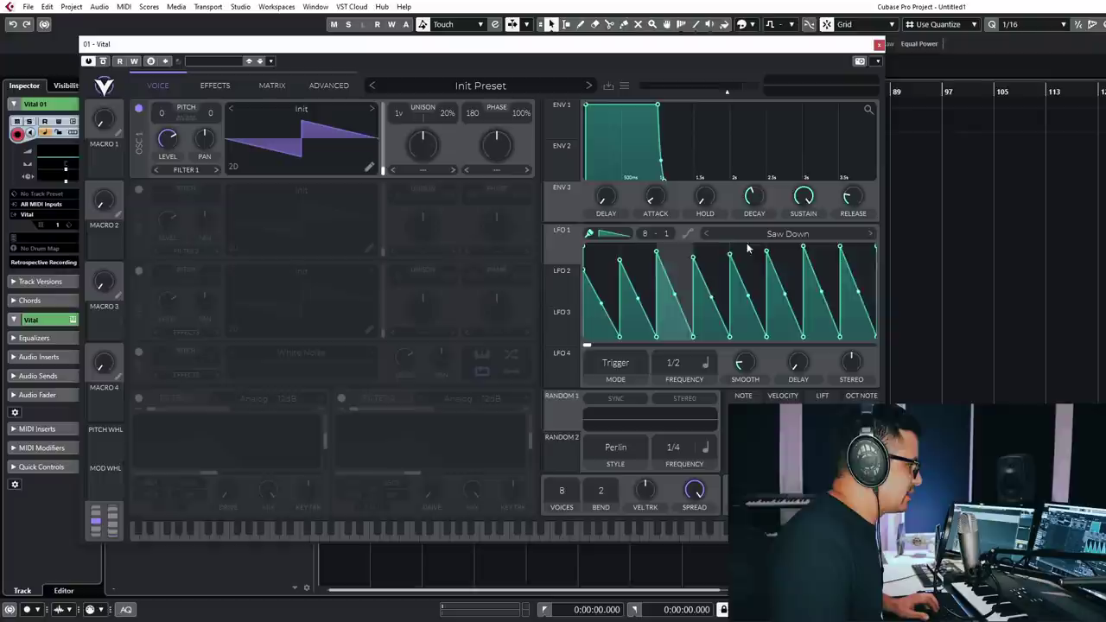
pyautogui.click(589, 233)
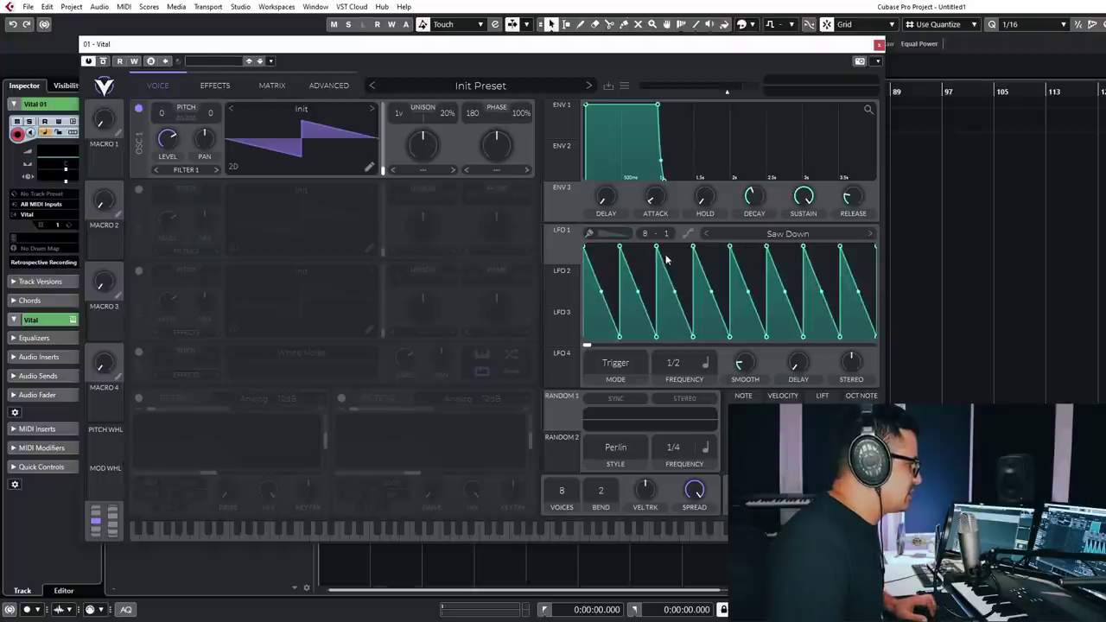
pyautogui.scroll(-1, 646, 235)
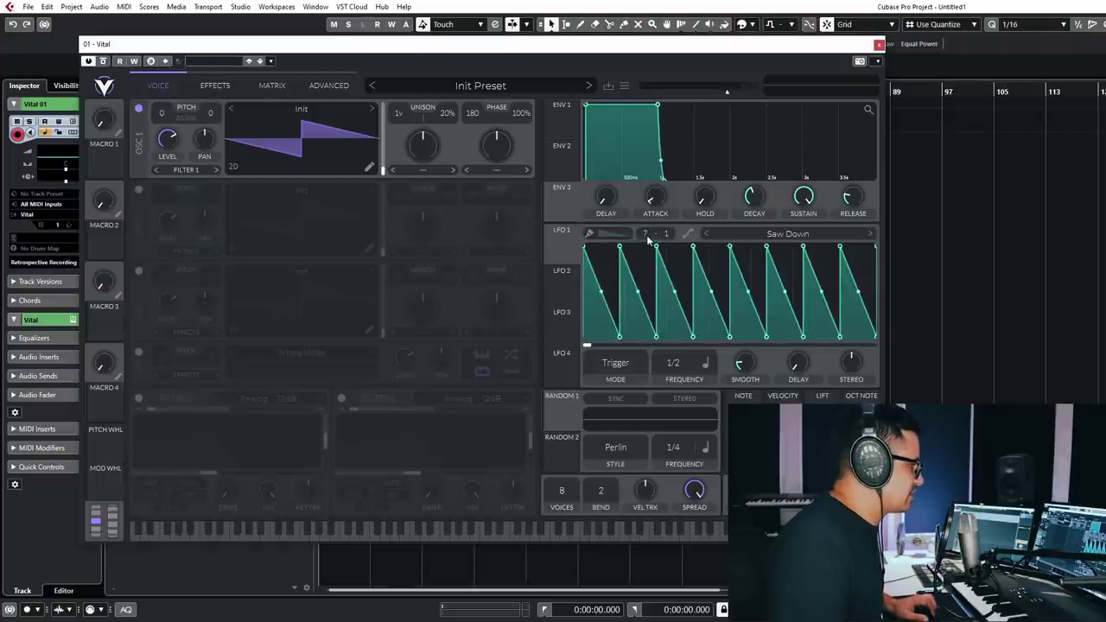
pyautogui.moveTo(648, 240); pyautogui.dragTo(730, 5)
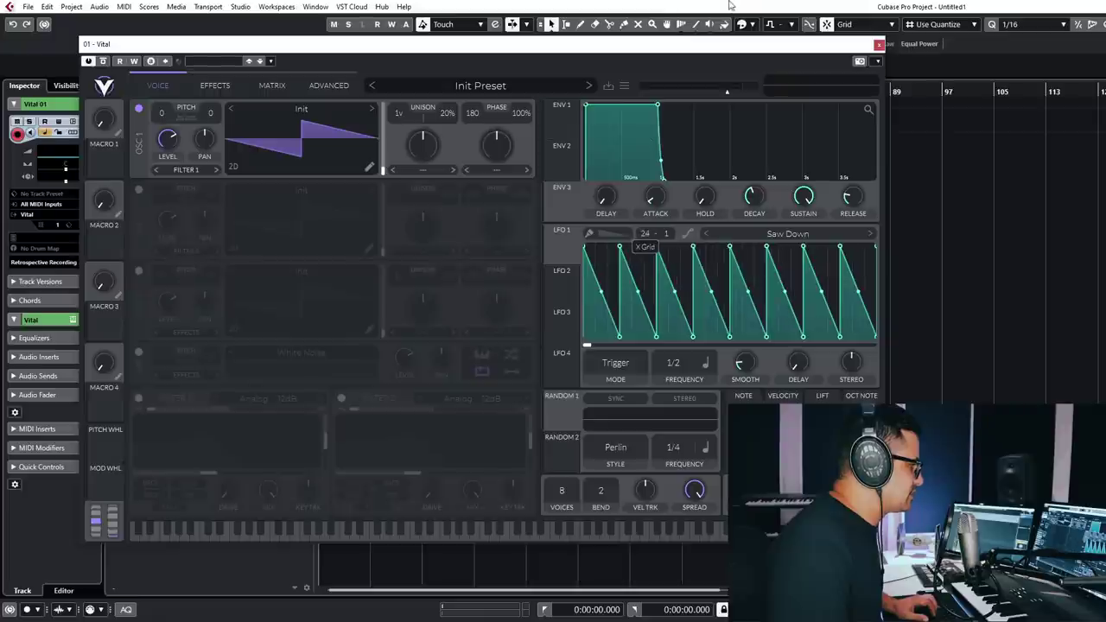
pyautogui.moveTo(643, 242); pyautogui.dragTo(681, 5)
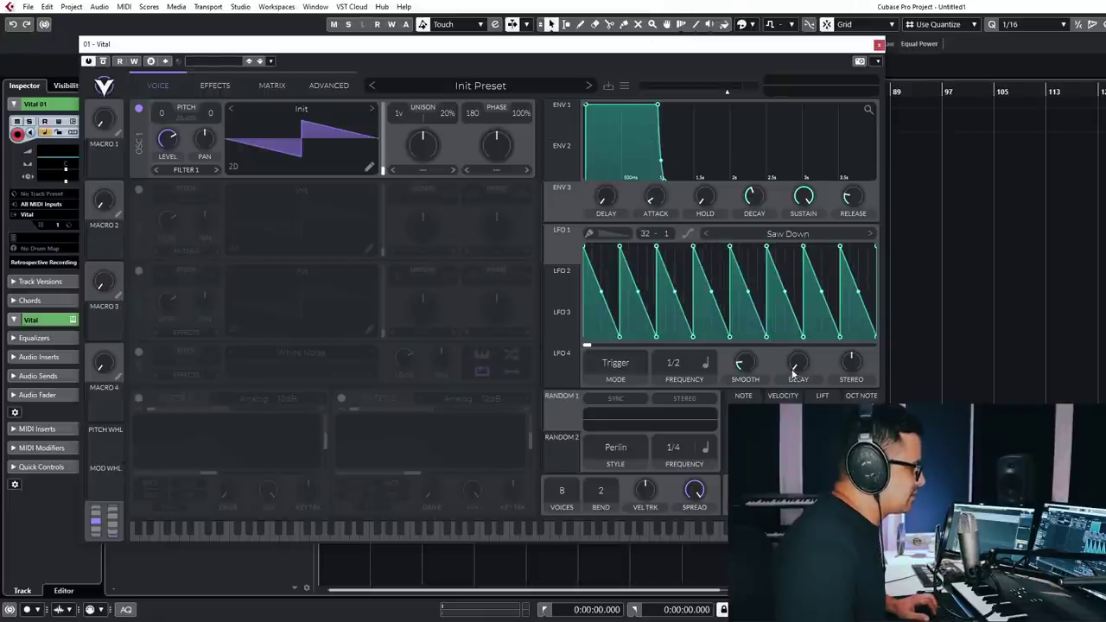
pyautogui.moveTo(593, 295)
pyautogui.mouseDown()
pyautogui.moveTo(633, 276)
pyautogui.moveTo(717, 276)
pyautogui.moveTo(1022, 235)
pyautogui.mouseUp()
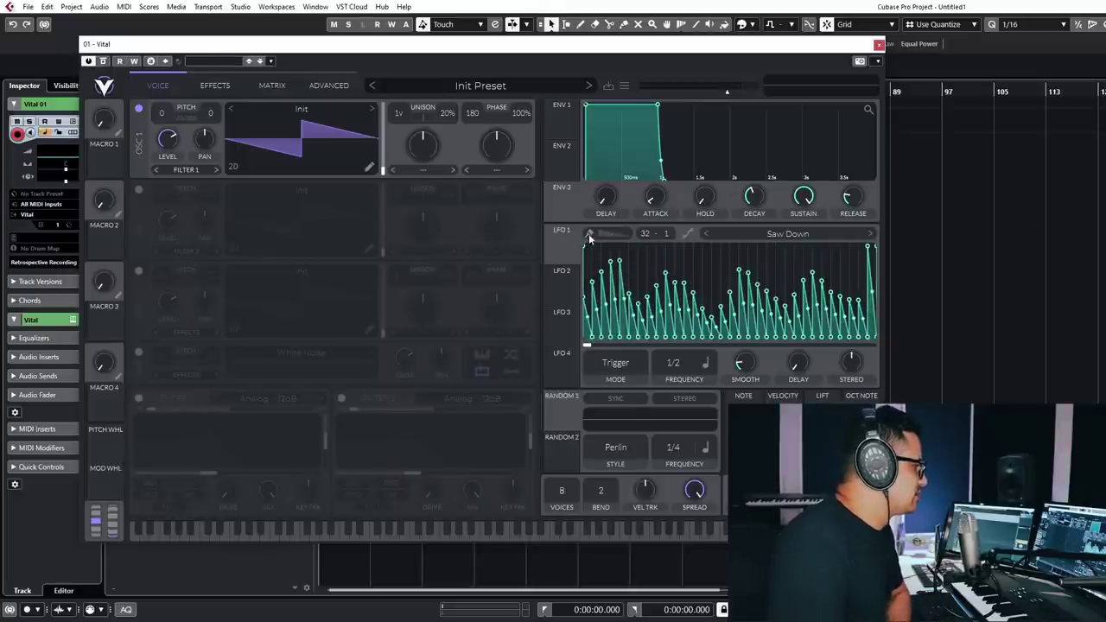
# - Paint stepped patterns on LFO 1 using the Step and Half paint shapes
pyautogui.click(615, 233)
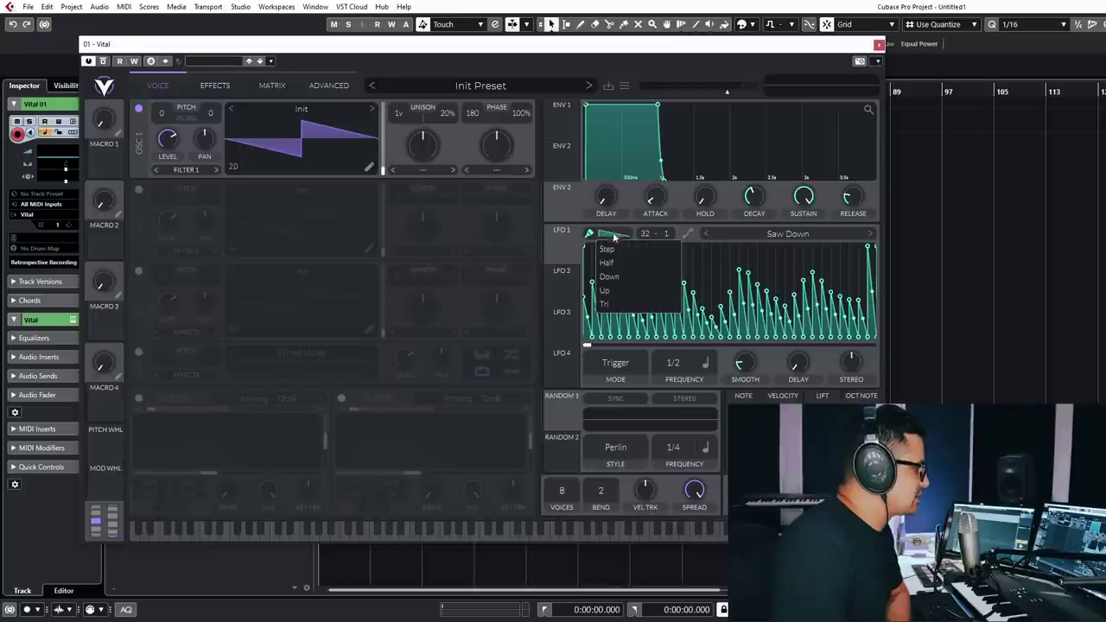
pyautogui.click(618, 248)
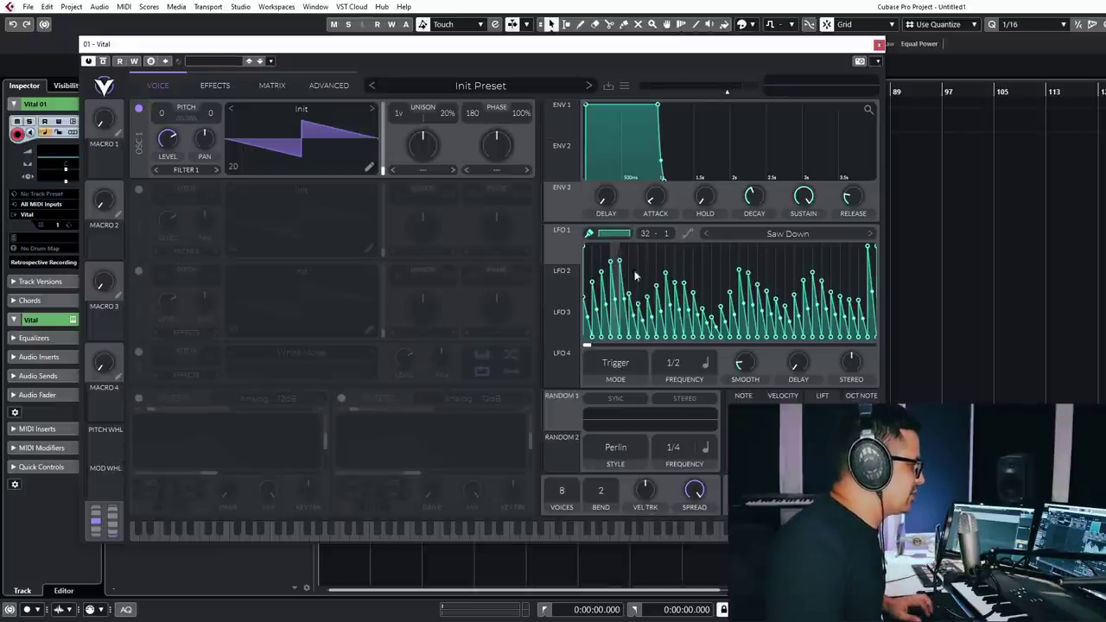
pyautogui.moveTo(588, 276)
pyautogui.mouseDown()
pyautogui.moveTo(640, 324)
pyautogui.moveTo(802, 294)
pyautogui.moveTo(950, 241)
pyautogui.mouseUp()
pyautogui.click(615, 233)
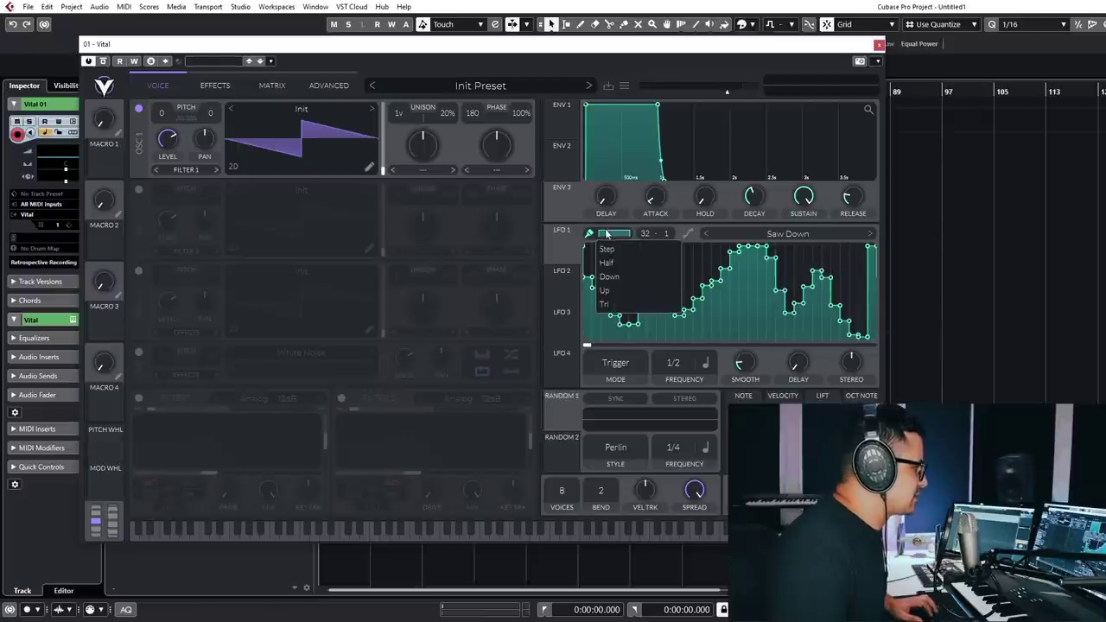
pyautogui.click(610, 267)
pyautogui.moveTo(587, 259)
pyautogui.mouseDown()
pyautogui.moveTo(607, 285)
pyautogui.moveTo(696, 294)
pyautogui.moveTo(735, 260)
pyautogui.mouseUp()
pyautogui.moveTo(672, 280); pyautogui.dragTo(726, 280)
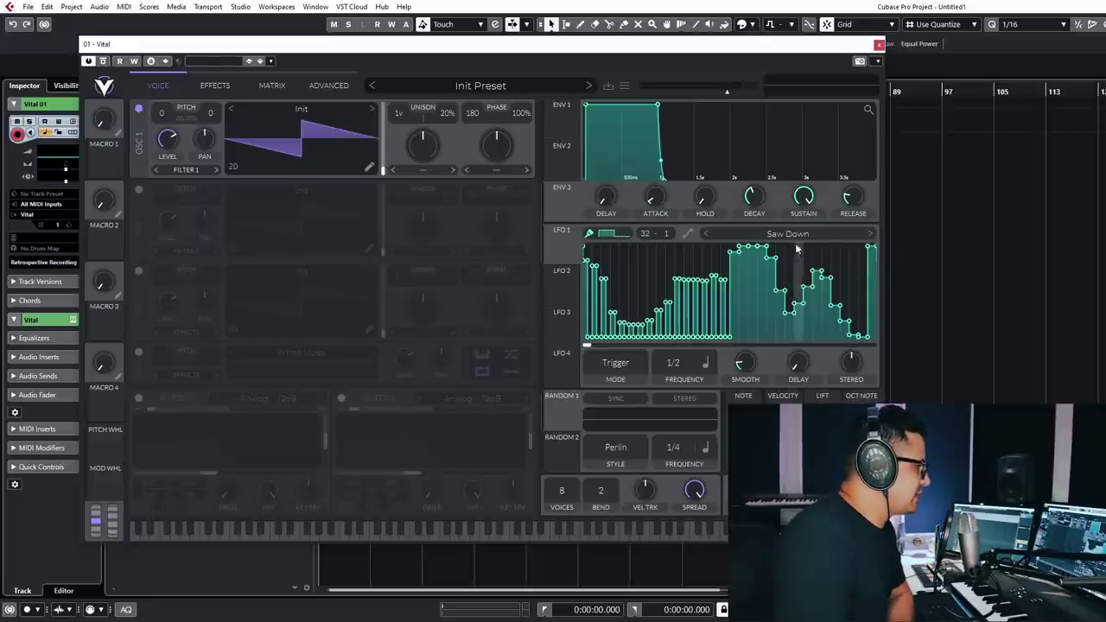
# - Cycle LFO 1 through preset shapes to Saw Up
pyautogui.click(708, 234)
pyautogui.click(871, 233)
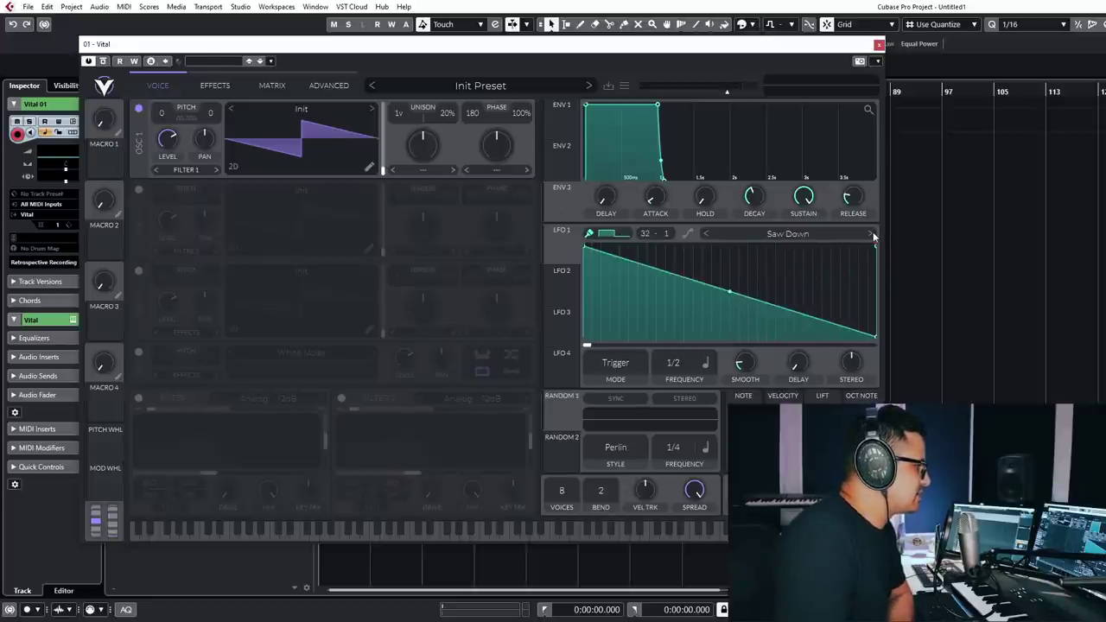
pyautogui.click(870, 234)
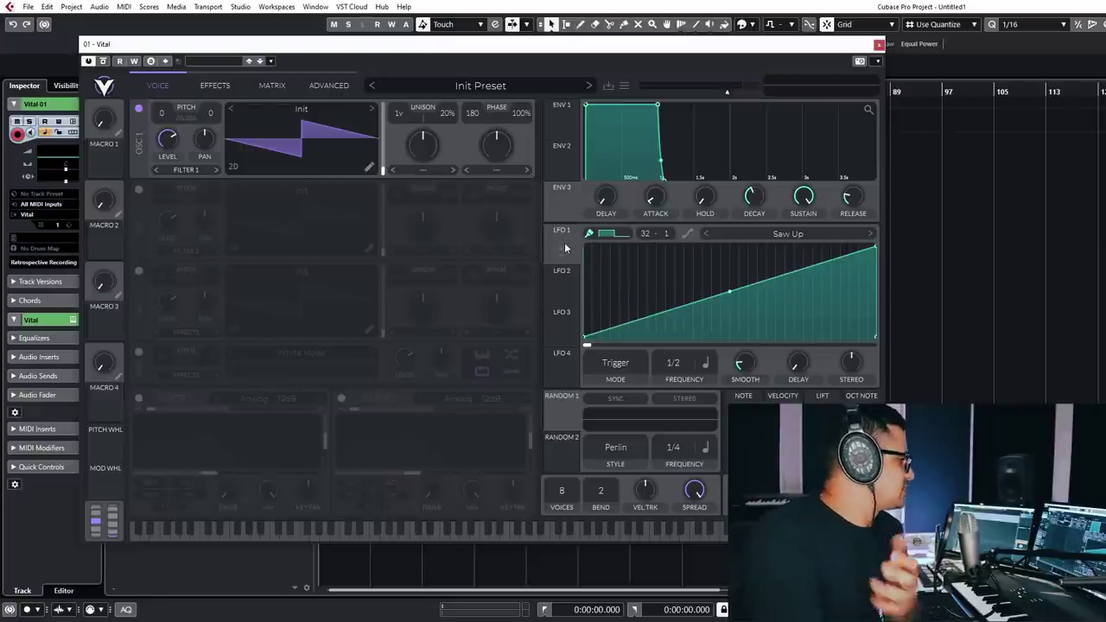
# - Route LFO 1 to oscillator 1 and pick snapped notes in Transpose Snap, with Global Snap off
pyautogui.moveTo(560, 246); pyautogui.dragTo(168, 136)
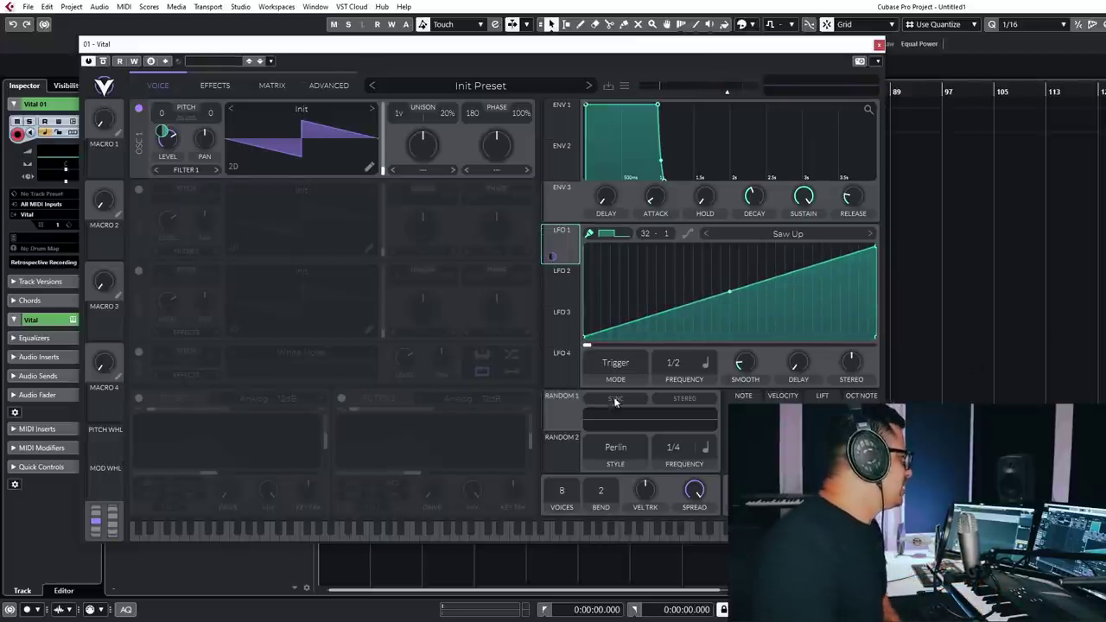
pyautogui.click(190, 118)
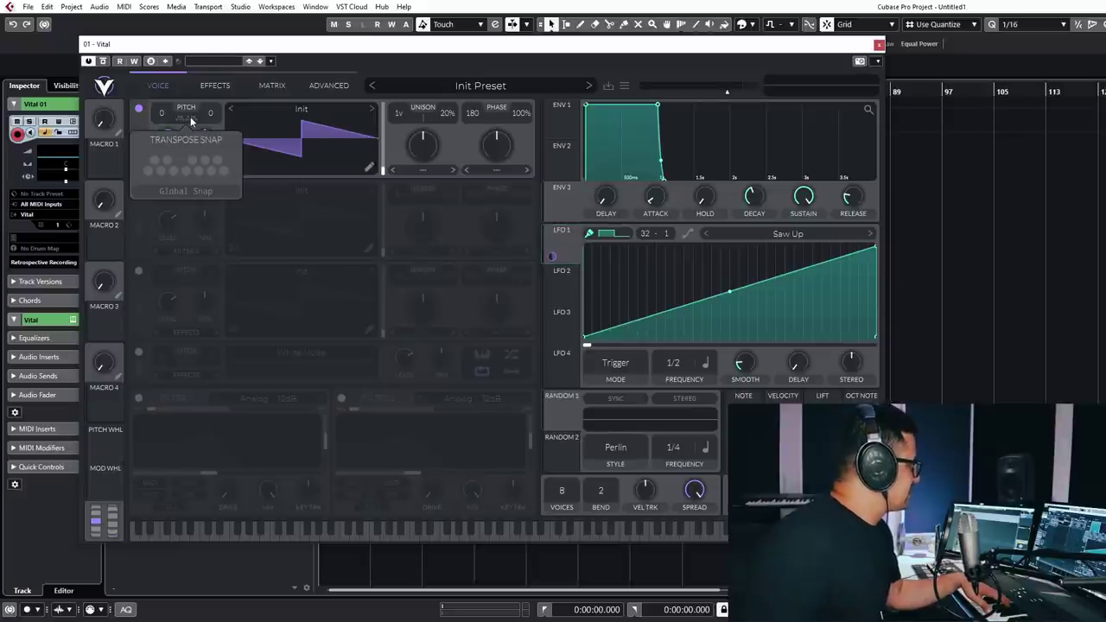
pyautogui.click(159, 189)
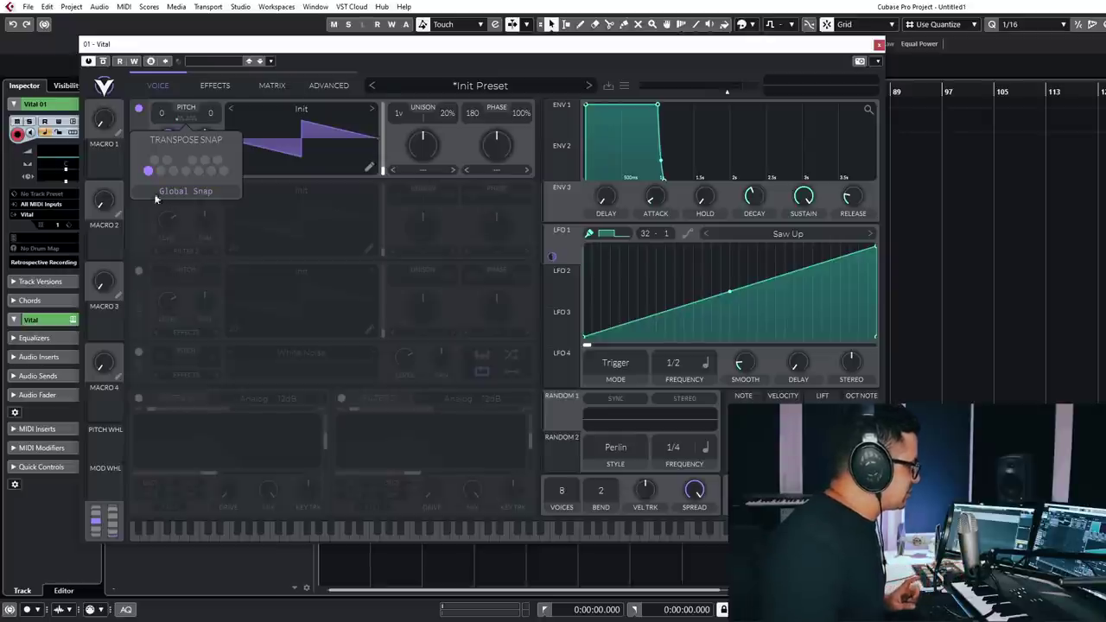
pyautogui.click(167, 192)
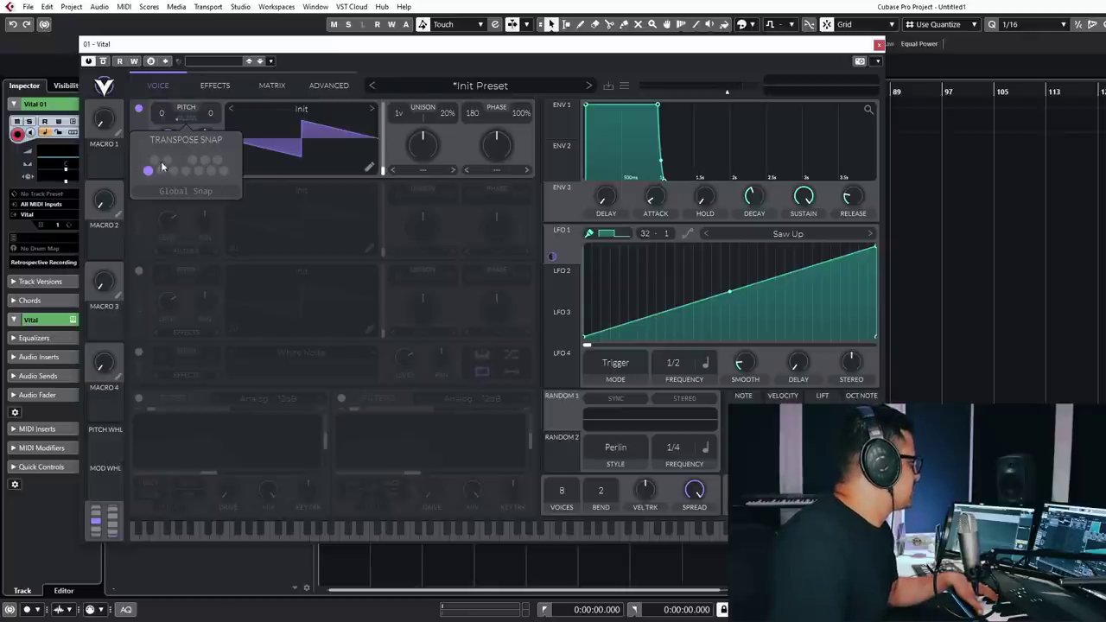
pyautogui.click(199, 170)
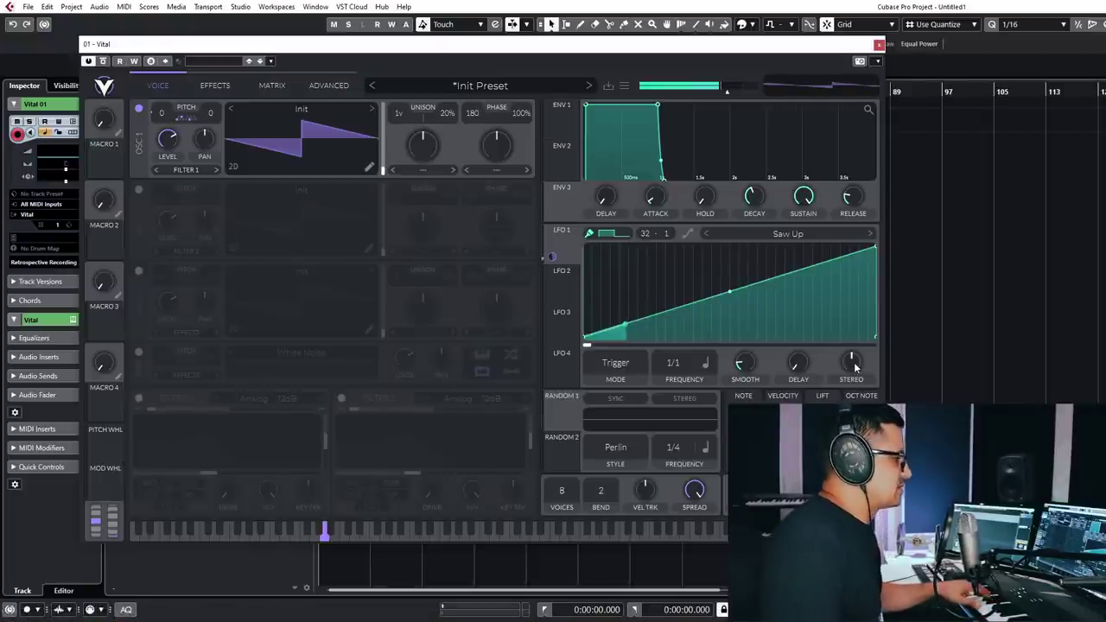
# - Turn the LFO 1 Stereo knob up slightly for a small stereo offset
pyautogui.moveTo(852, 367); pyautogui.dragTo(849, 301)
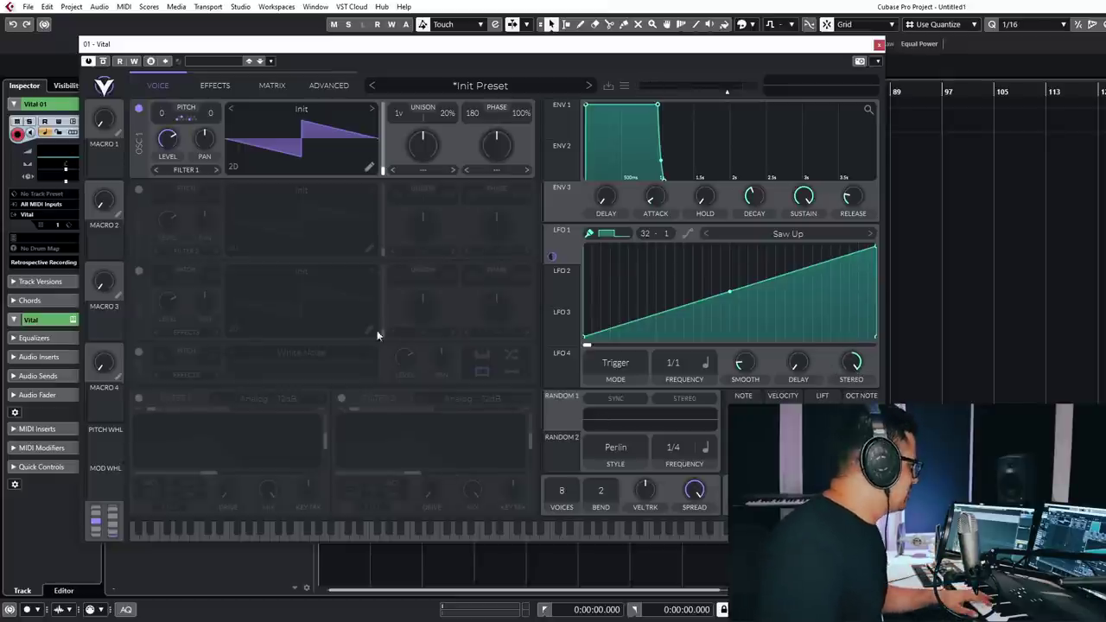
# - Enable Filter 1 and move LFO 2's modulation from the drive to the cutoff
pyautogui.click(138, 397)
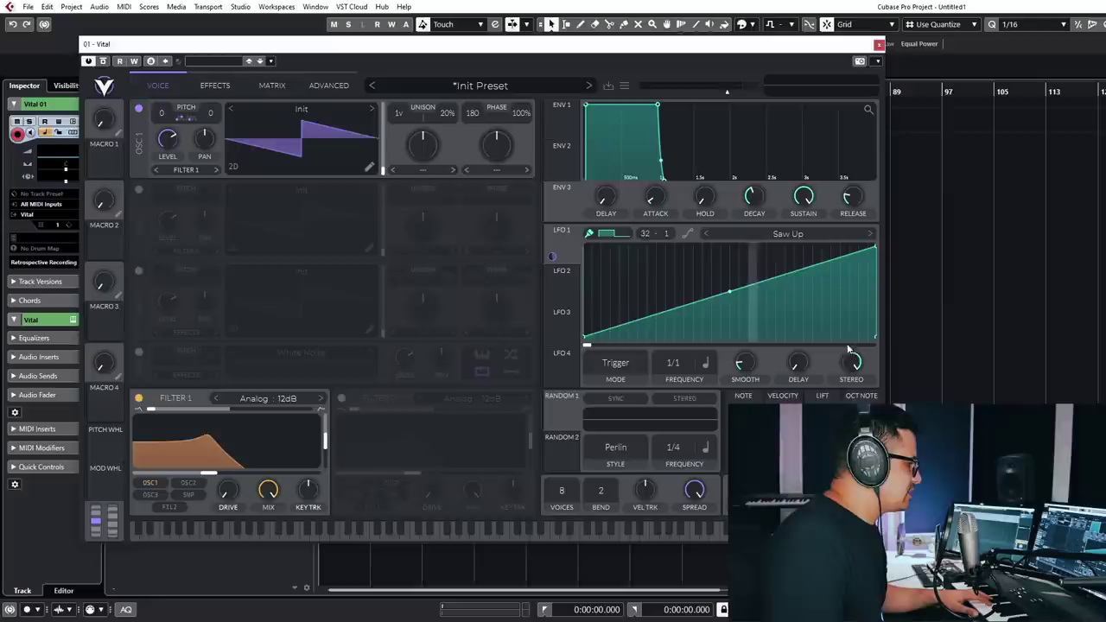
pyautogui.click(561, 285)
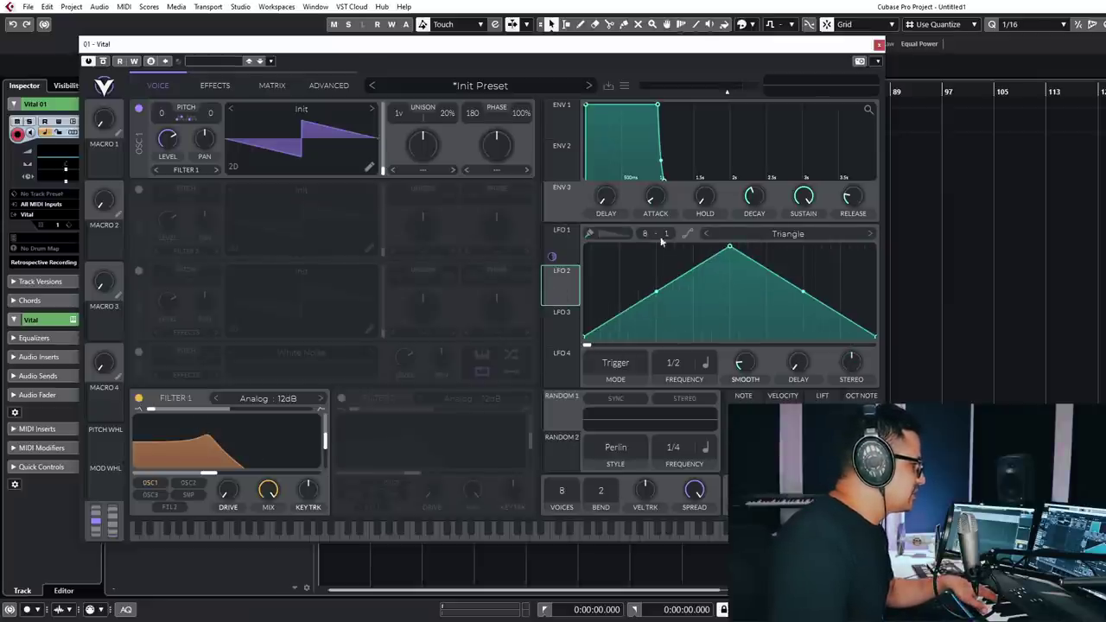
pyautogui.moveTo(564, 289); pyautogui.dragTo(227, 490)
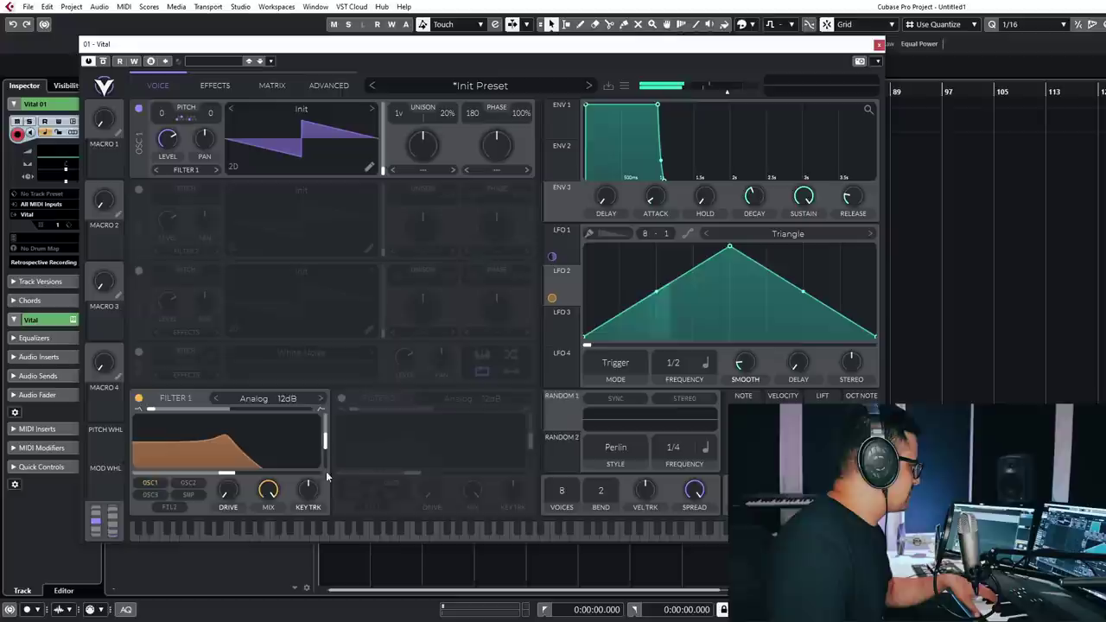
pyautogui.rightClick(226, 519)
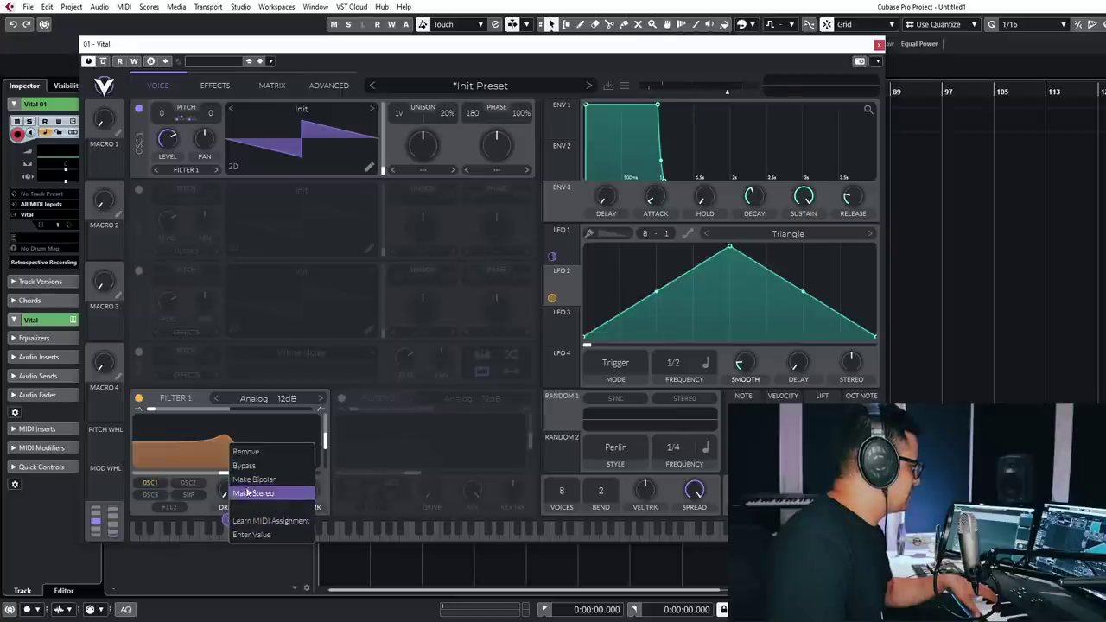
pyautogui.click(245, 452)
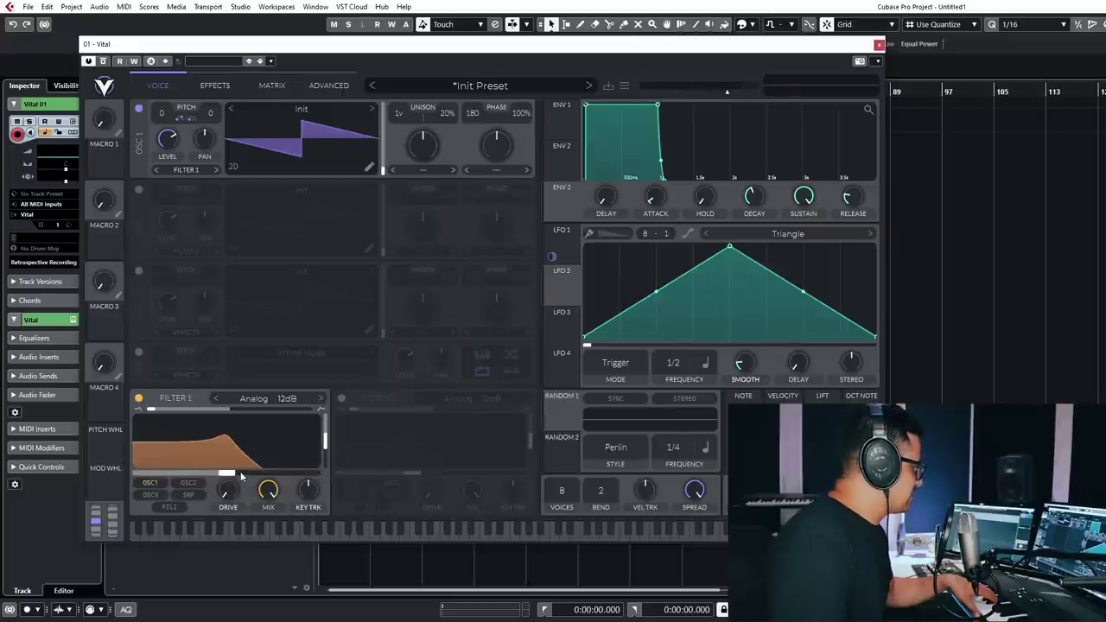
pyautogui.moveTo(558, 289); pyautogui.dragTo(200, 474)
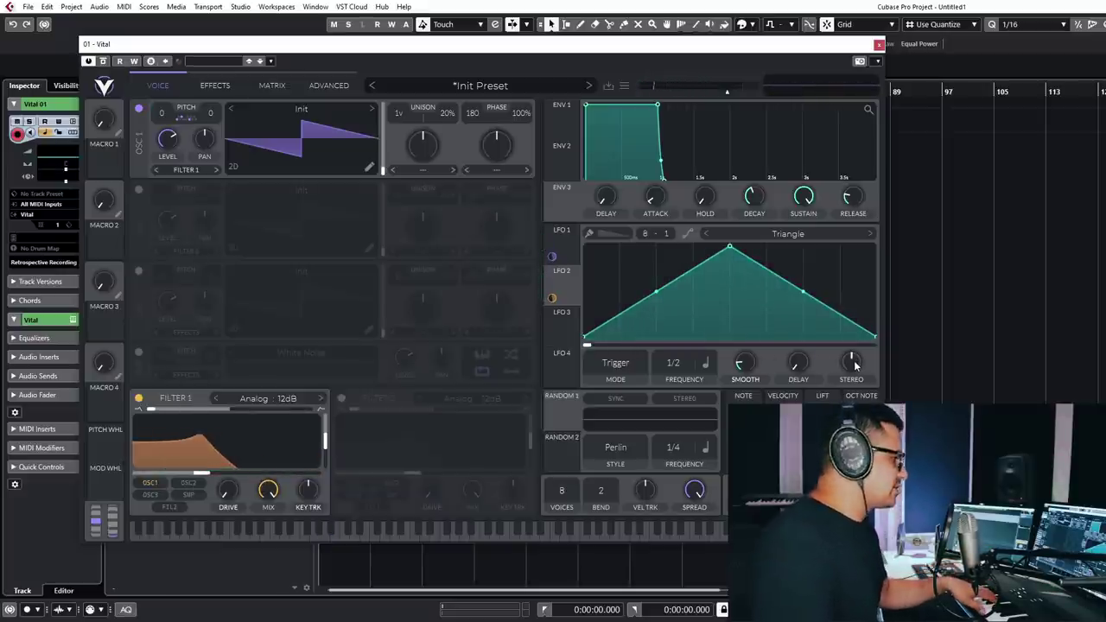
# - Raise the LFO stereo offset, reset it to zero, and return to LFO 1
pyautogui.moveTo(855, 366); pyautogui.dragTo(857, 289)
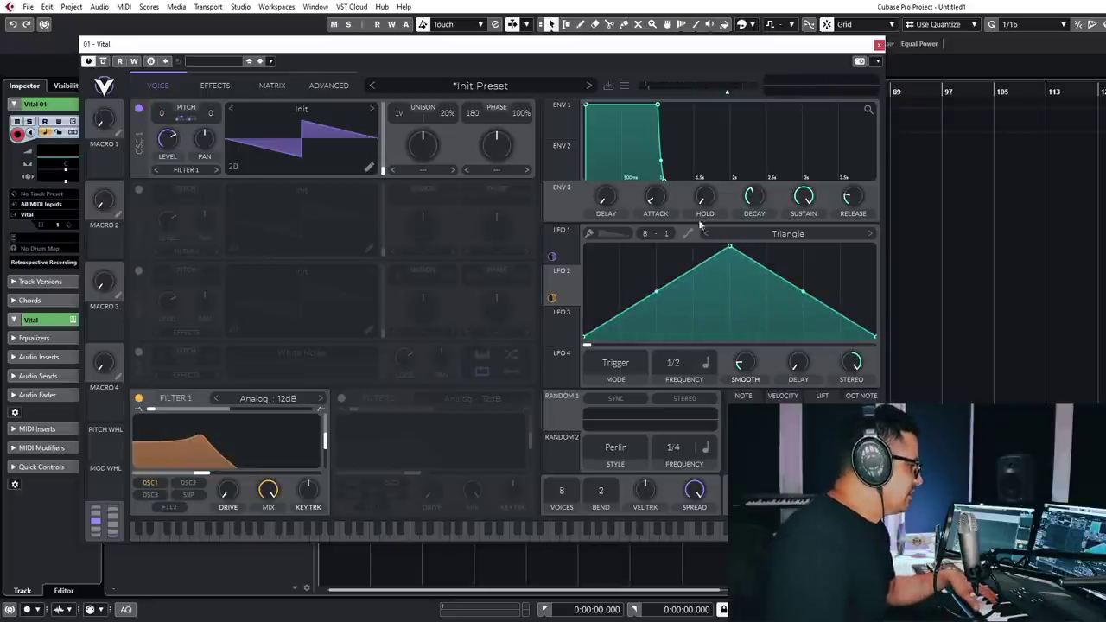
pyautogui.moveTo(851, 363); pyautogui.dragTo(851, 380)
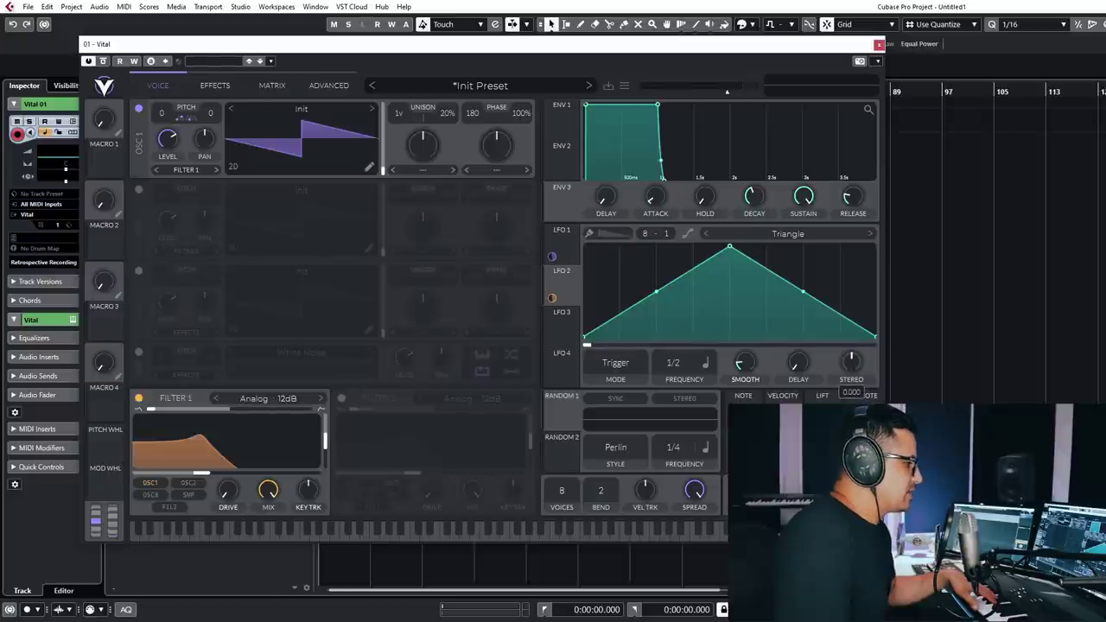
pyautogui.click(560, 244)
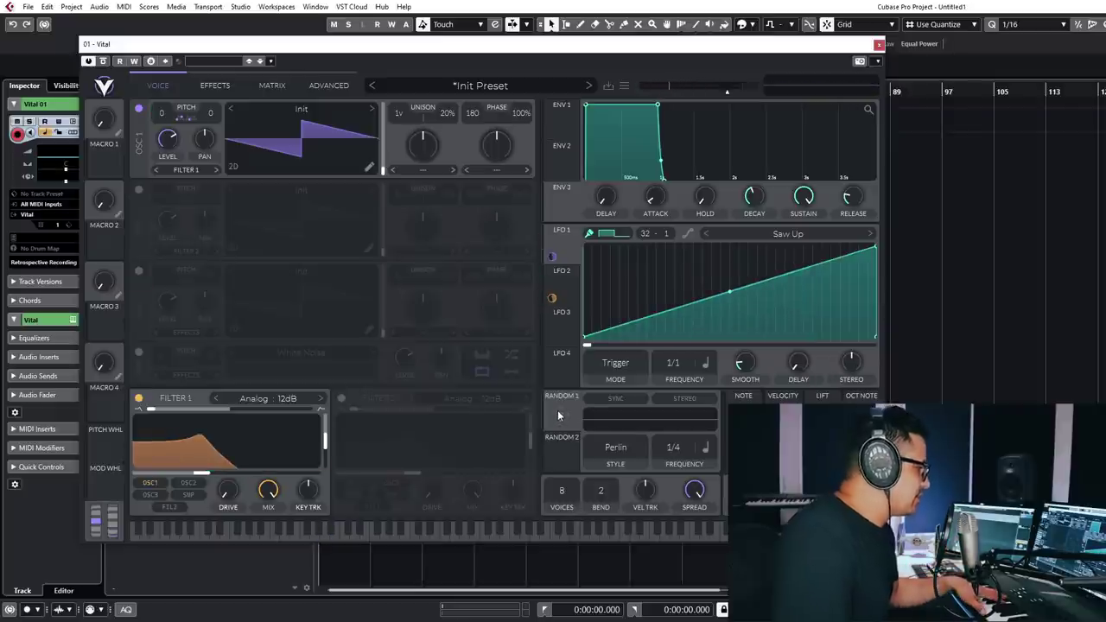
# - Set Random 1 to synced stereo Sample & Hold and route it to LFO 1's Stereo knob
pyautogui.click(615, 446)
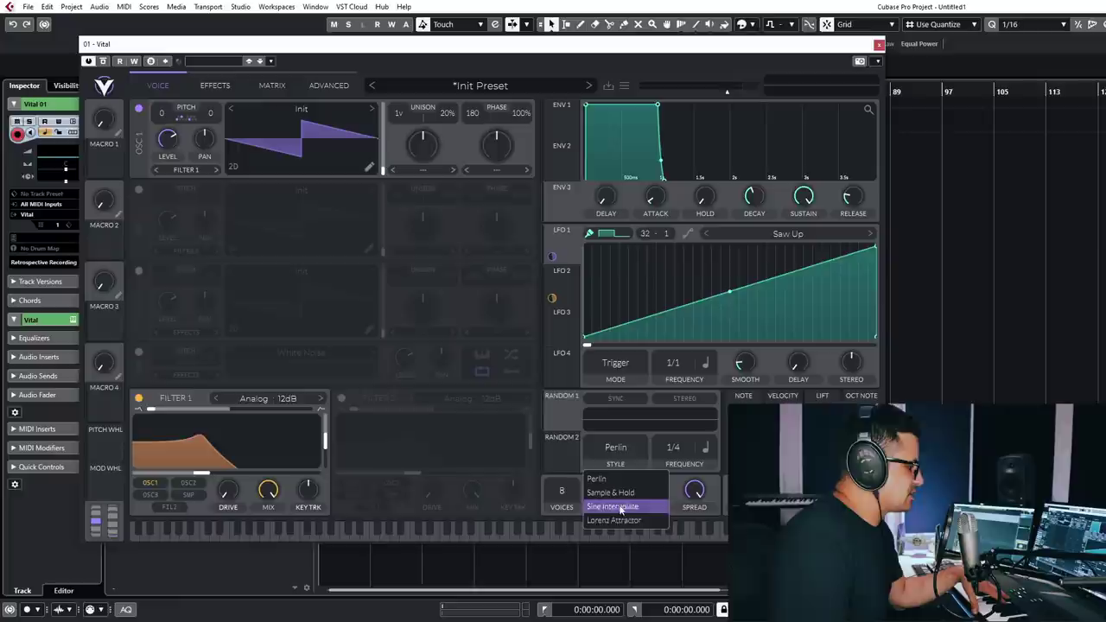
pyautogui.click(620, 493)
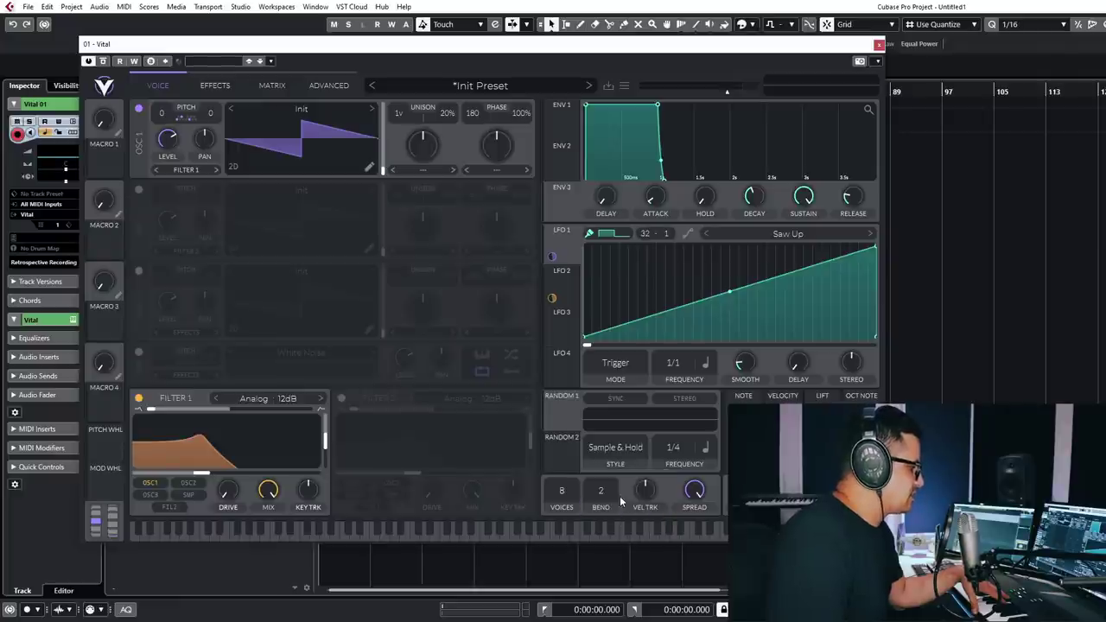
pyautogui.click(615, 398)
pyautogui.click(688, 402)
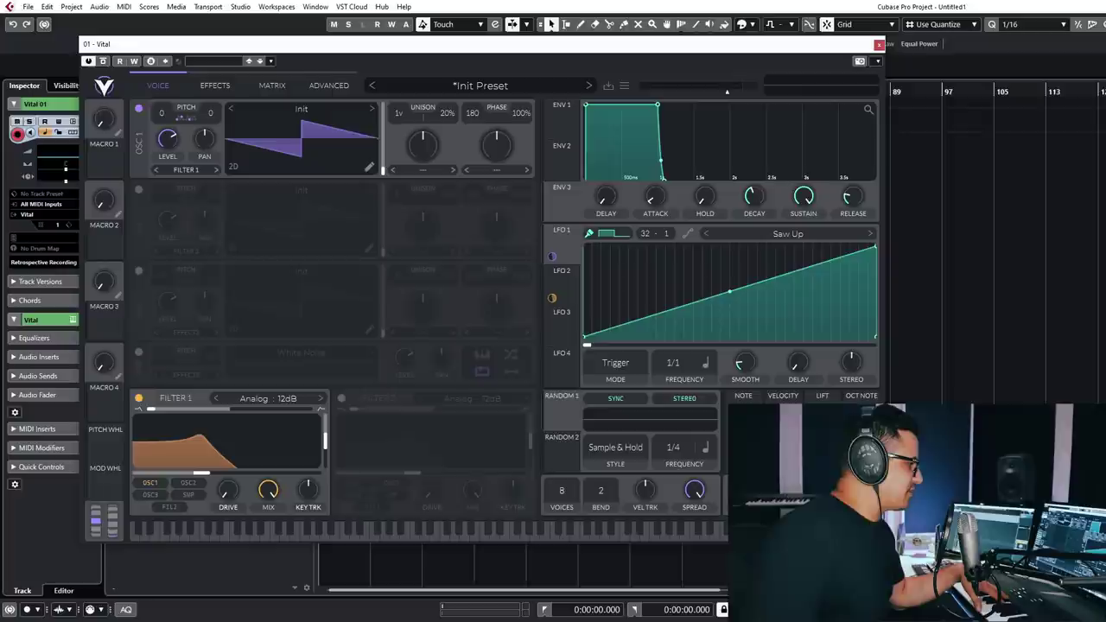
pyautogui.moveTo(559, 420); pyautogui.dragTo(851, 357)
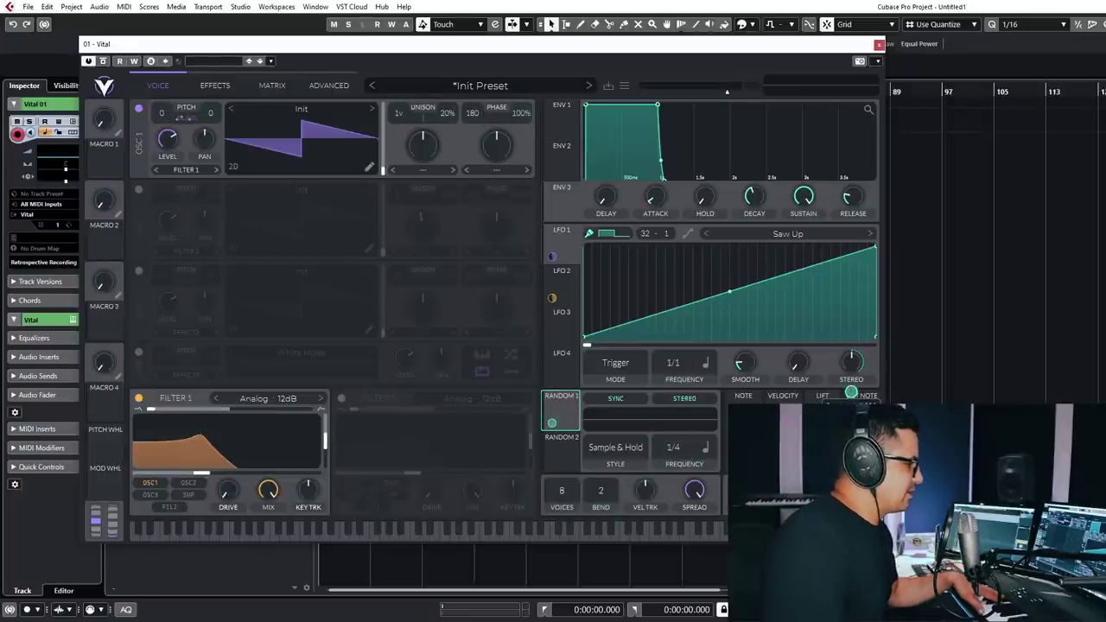
pyautogui.rightClick(851, 393)
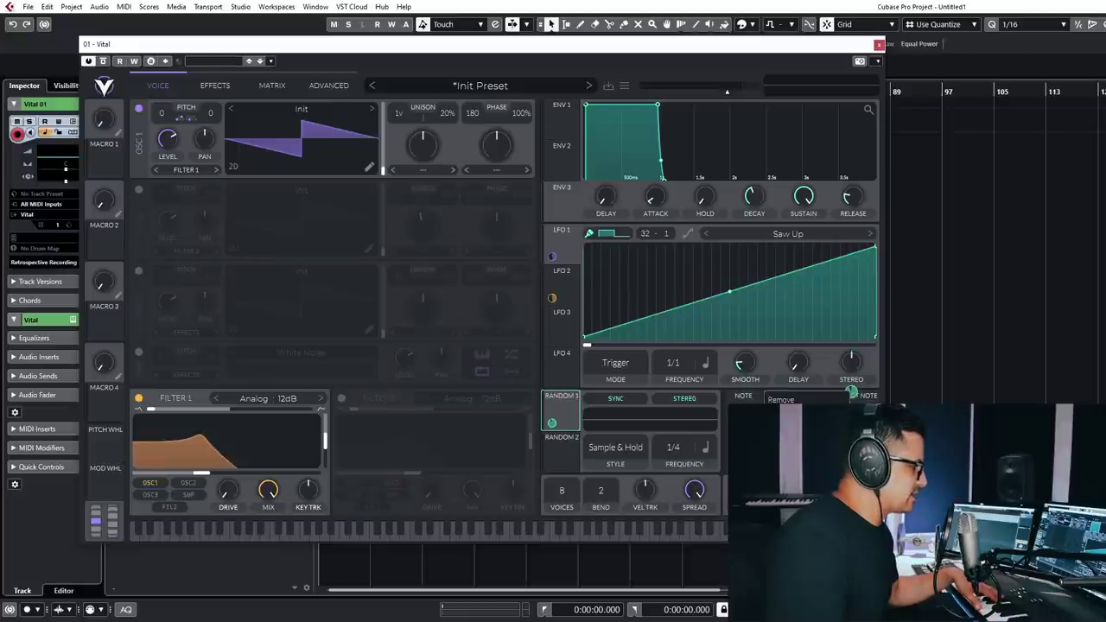
pyautogui.press('Escape')
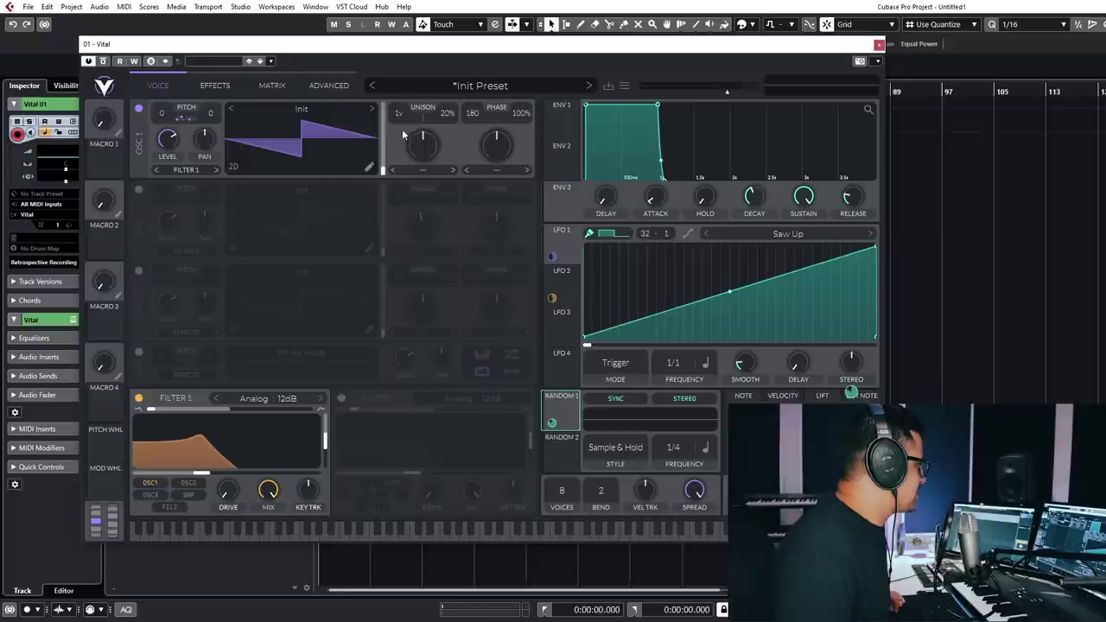
# - In the matrix, drag Velocity onto row 3's amount and Random onto row 4's amount
pyautogui.click(271, 87)
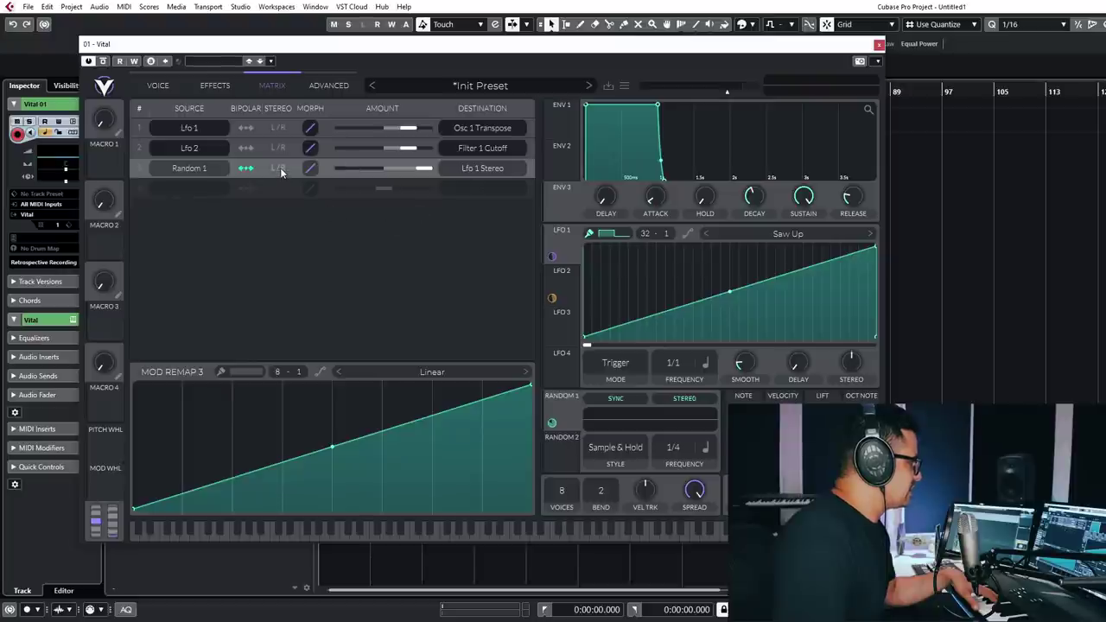
pyautogui.moveTo(389, 170); pyautogui.dragTo(429, 169)
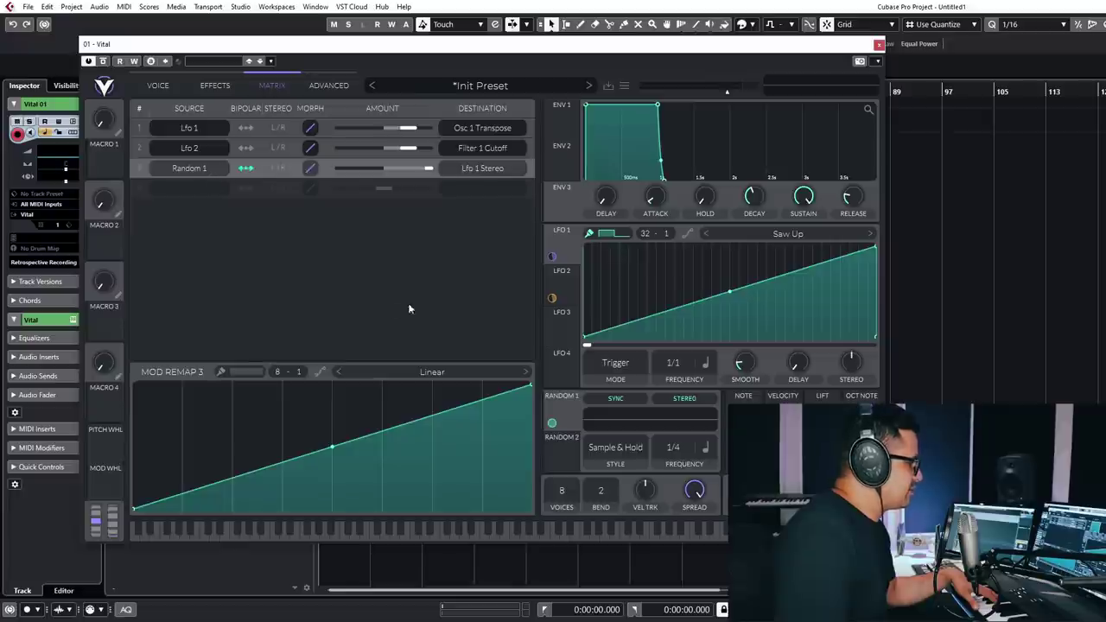
pyautogui.moveTo(858, 369)
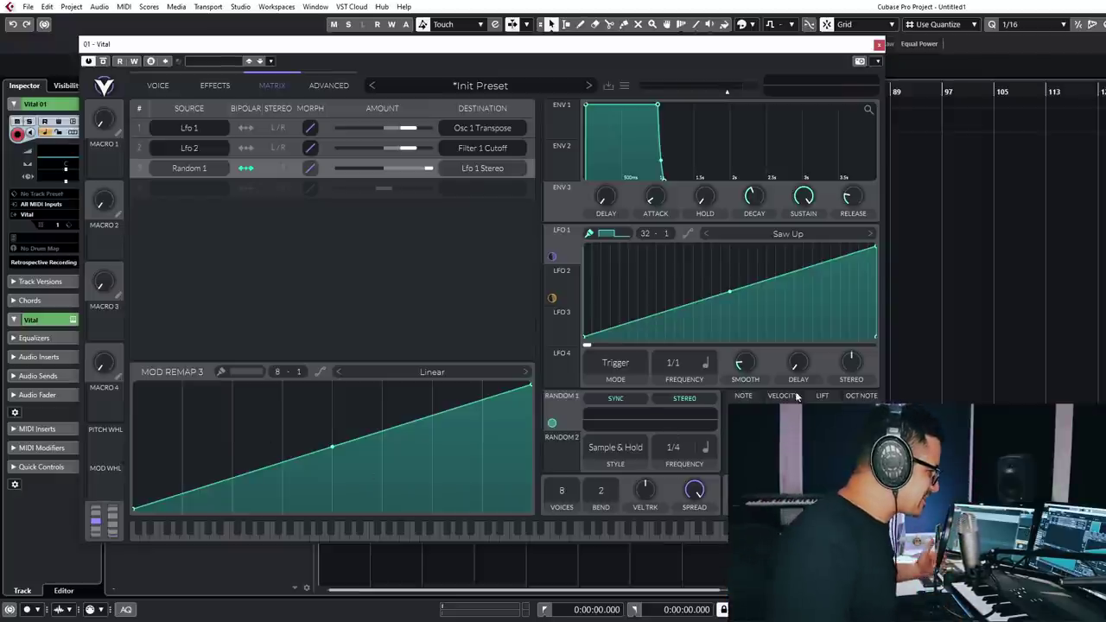
pyautogui.moveTo(797, 396); pyautogui.dragTo(408, 169)
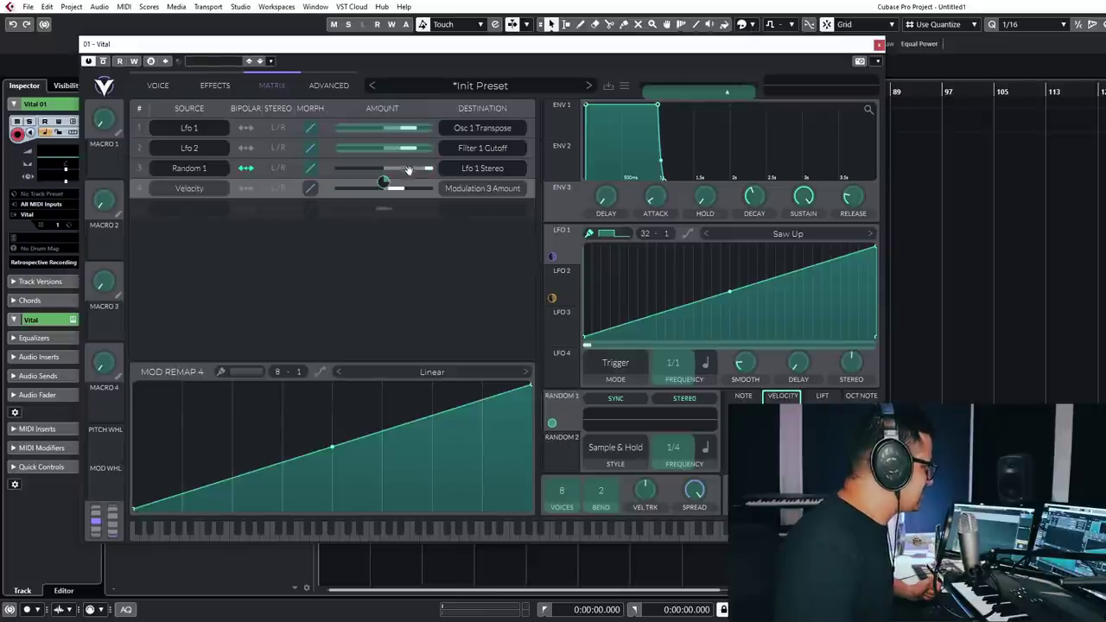
pyautogui.moveTo(385, 181)
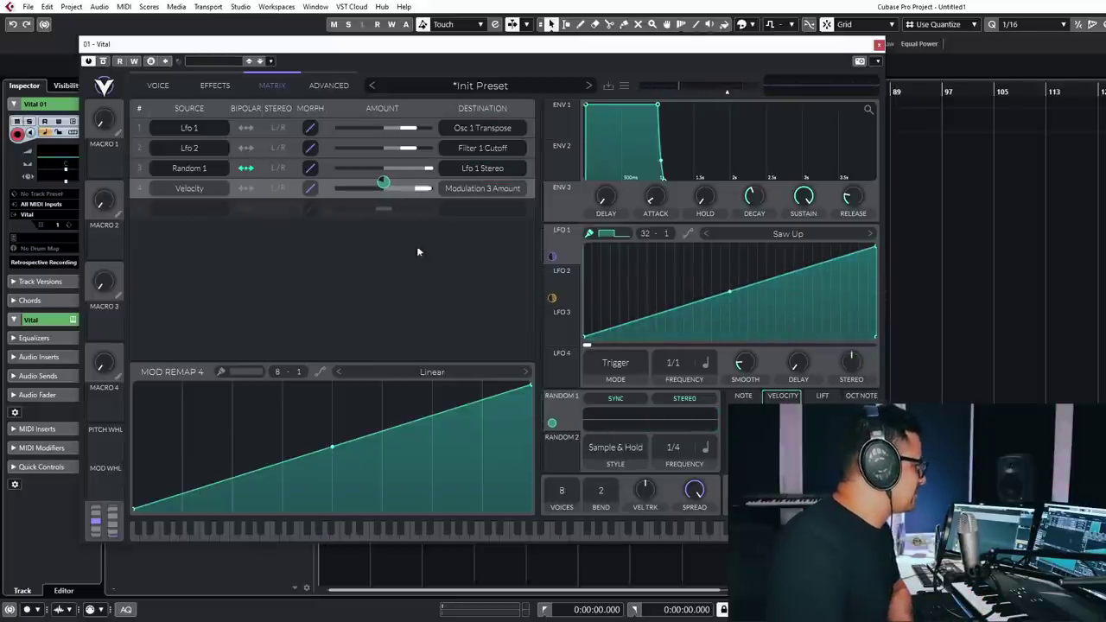
pyautogui.moveTo(469, 263); pyautogui.dragTo(399, 214)
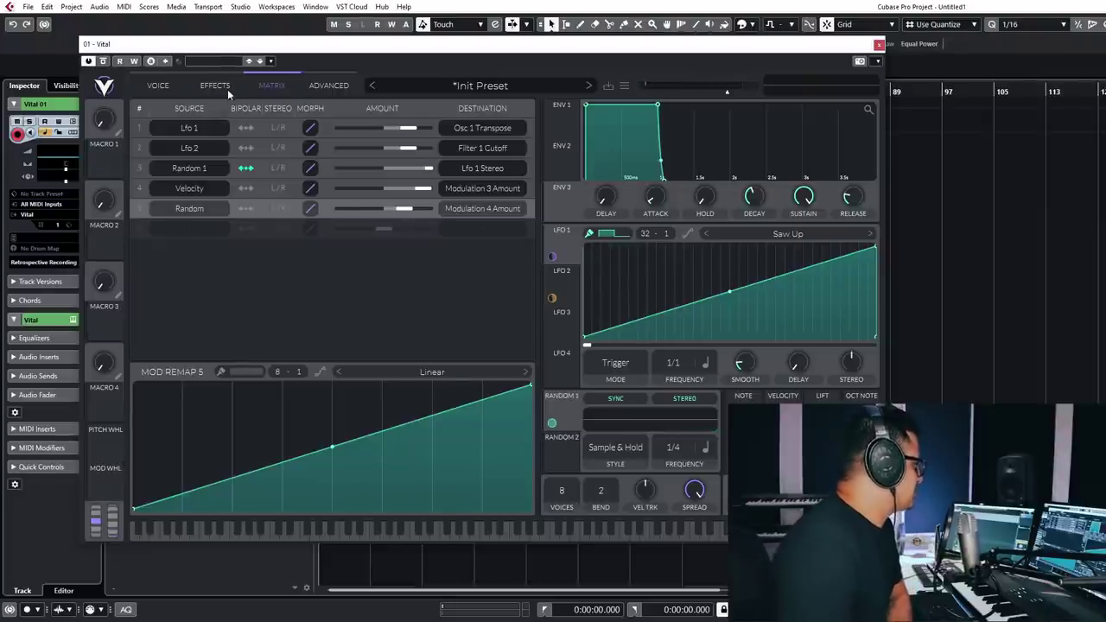
# - Reset the patch to the Init preset
pyautogui.click(157, 85)
pyautogui.rightClick(278, 132)
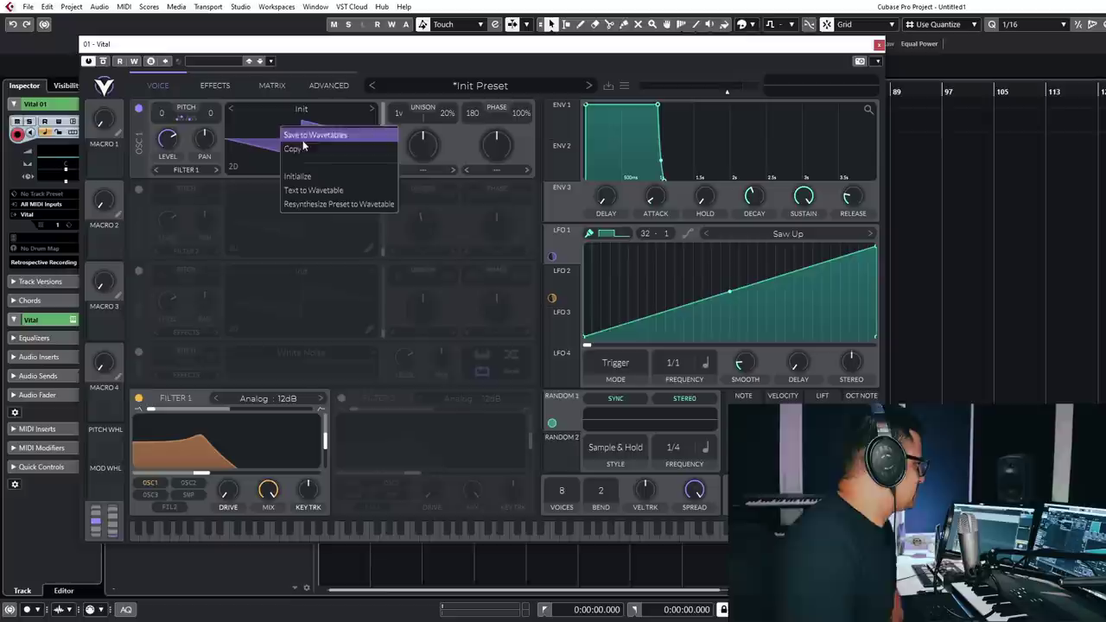
pyautogui.click(289, 191)
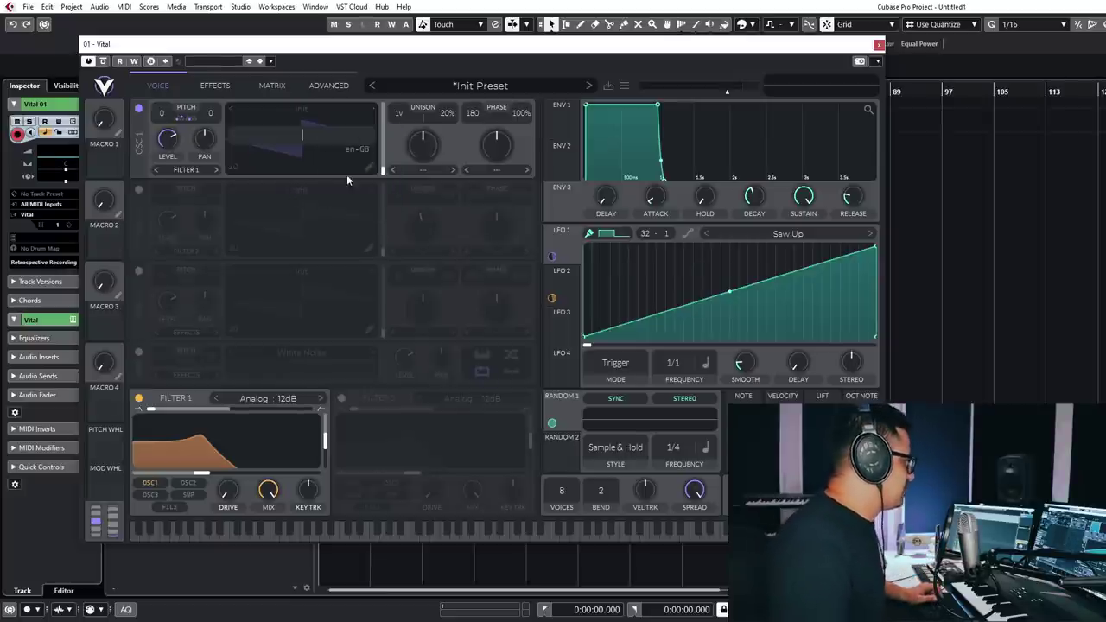
pyautogui.click(356, 151)
pyautogui.click(461, 87)
pyautogui.click(460, 88)
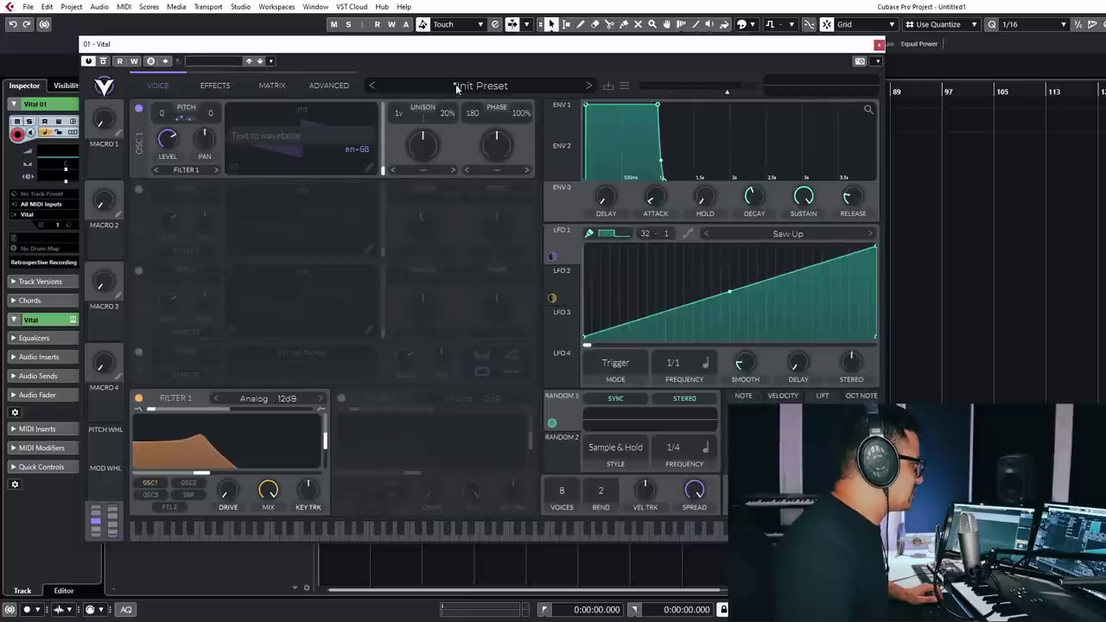
pyautogui.click(452, 83)
pyautogui.click(406, 201)
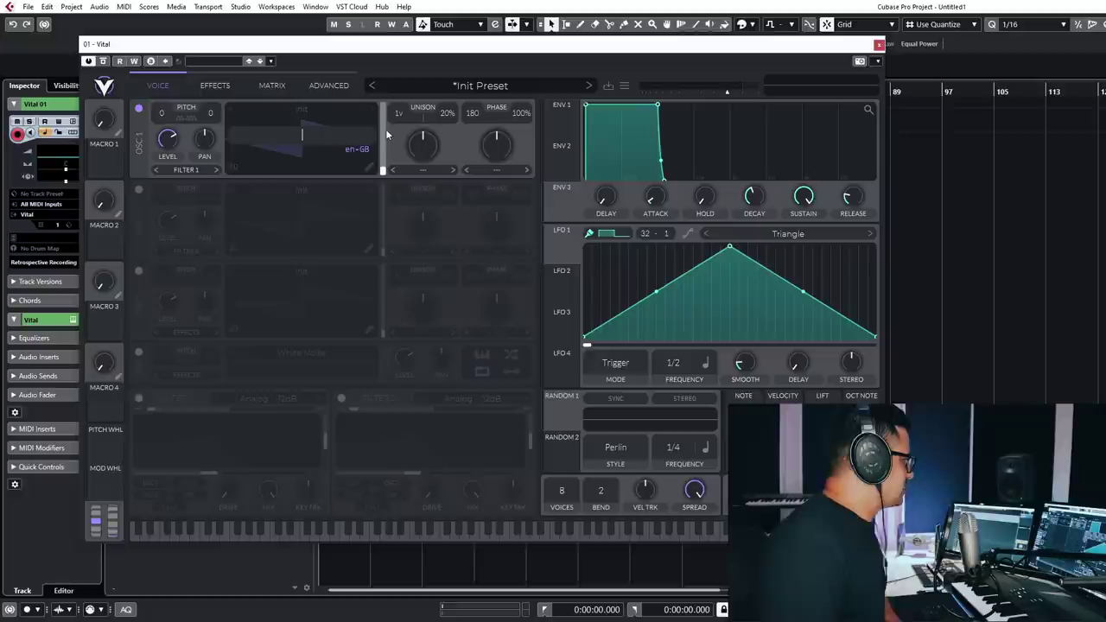
# - Make OSC 1 a Japanese text-to-wavetable of 'I feel like some sushi' with Vocode spectral morph
pyautogui.rightClick(295, 159)
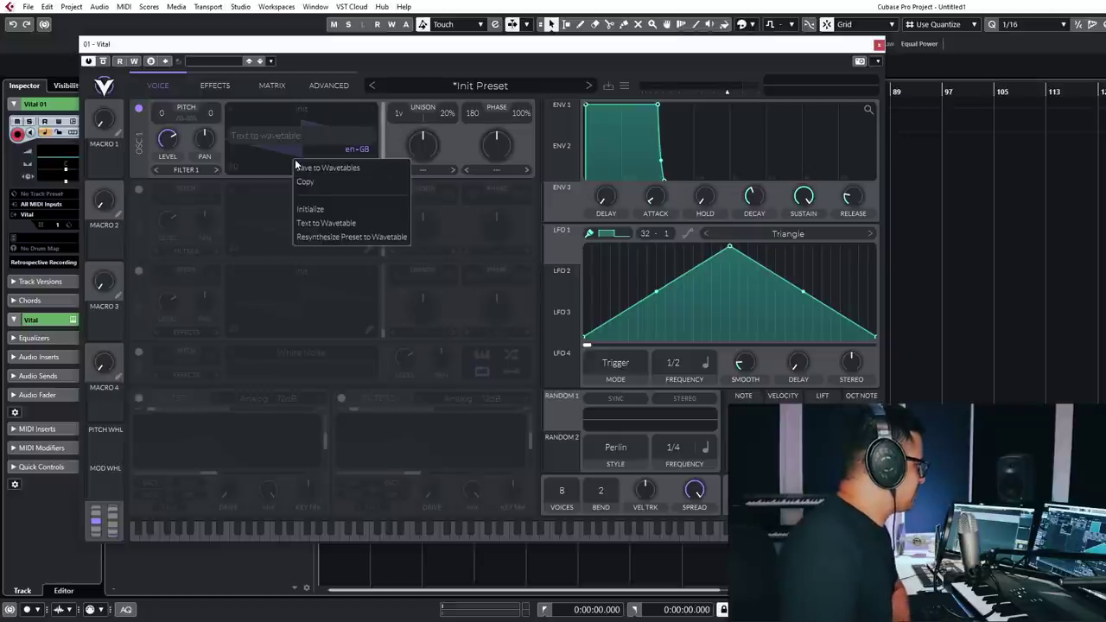
pyautogui.click(332, 237)
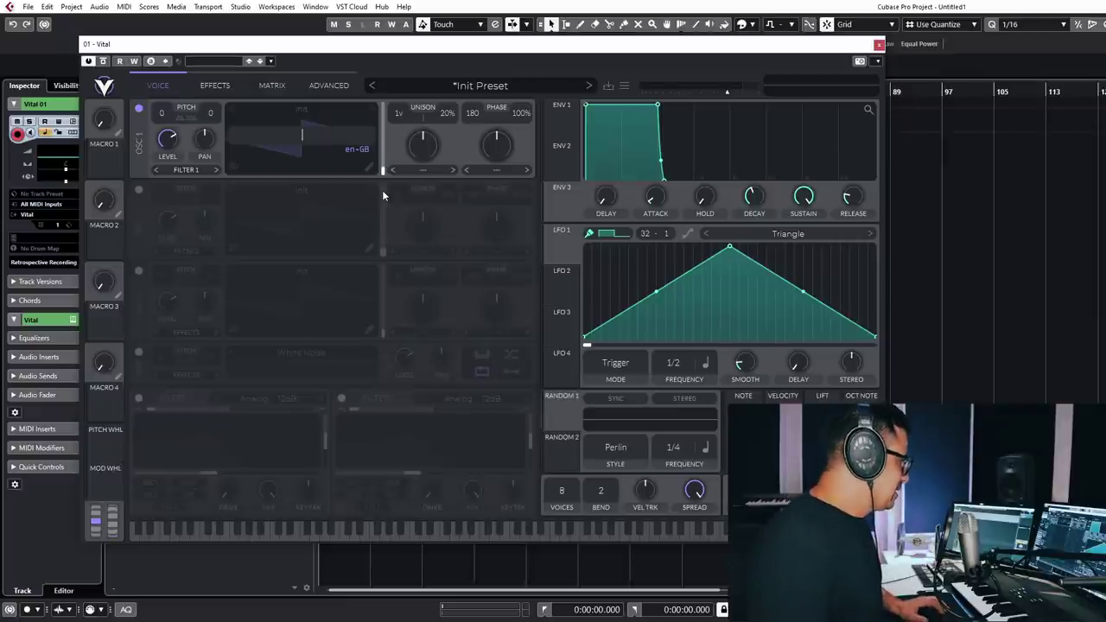
pyautogui.click(356, 150)
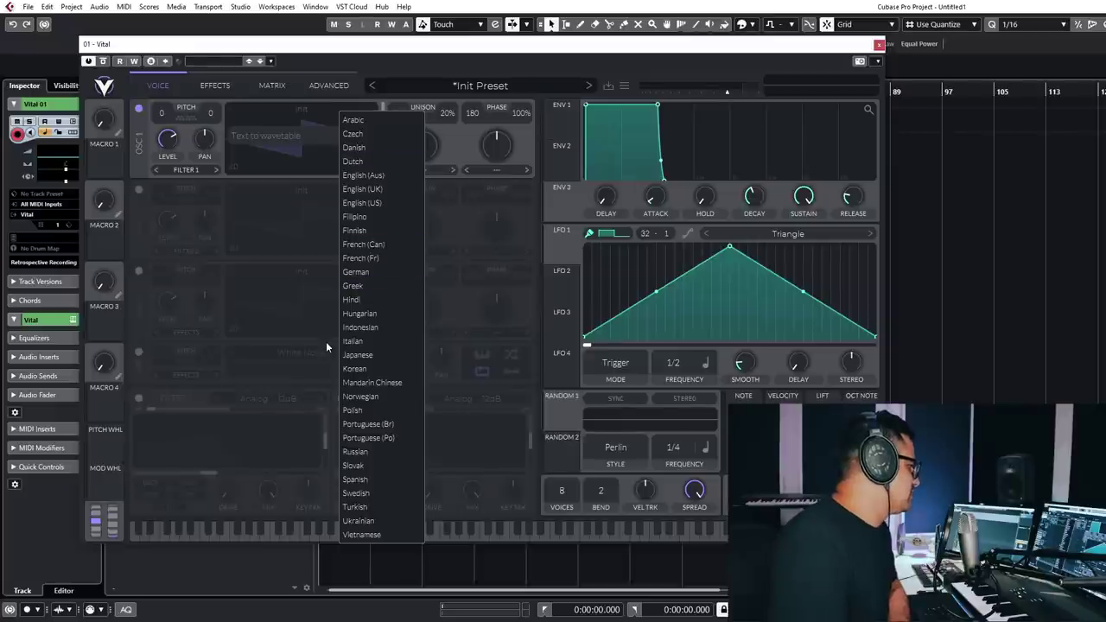
pyautogui.click(377, 356)
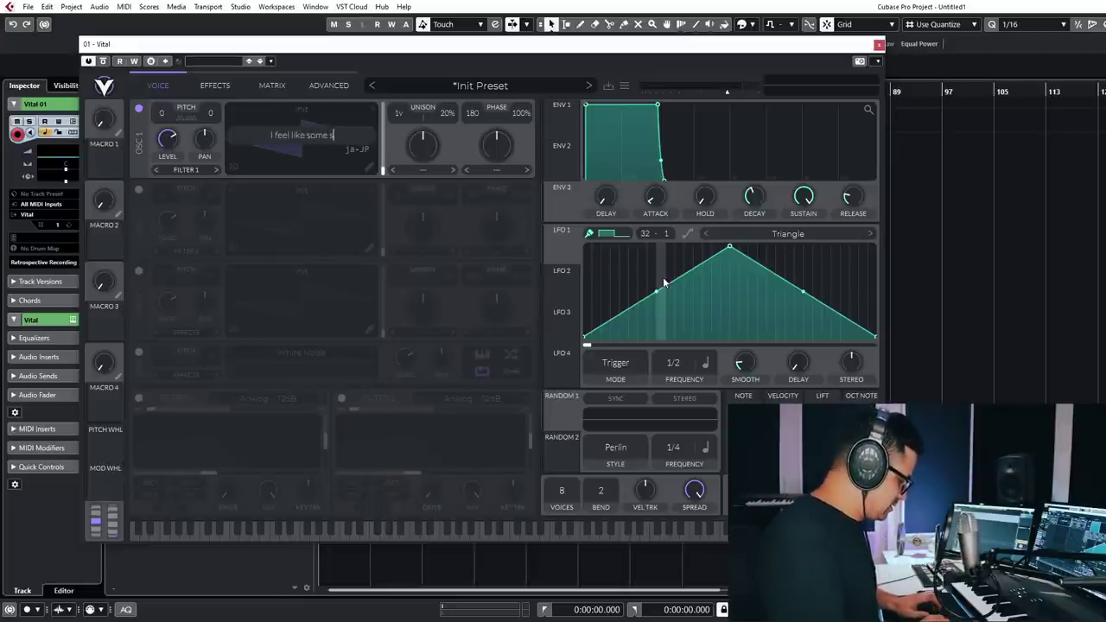
pyautogui.write('hi')
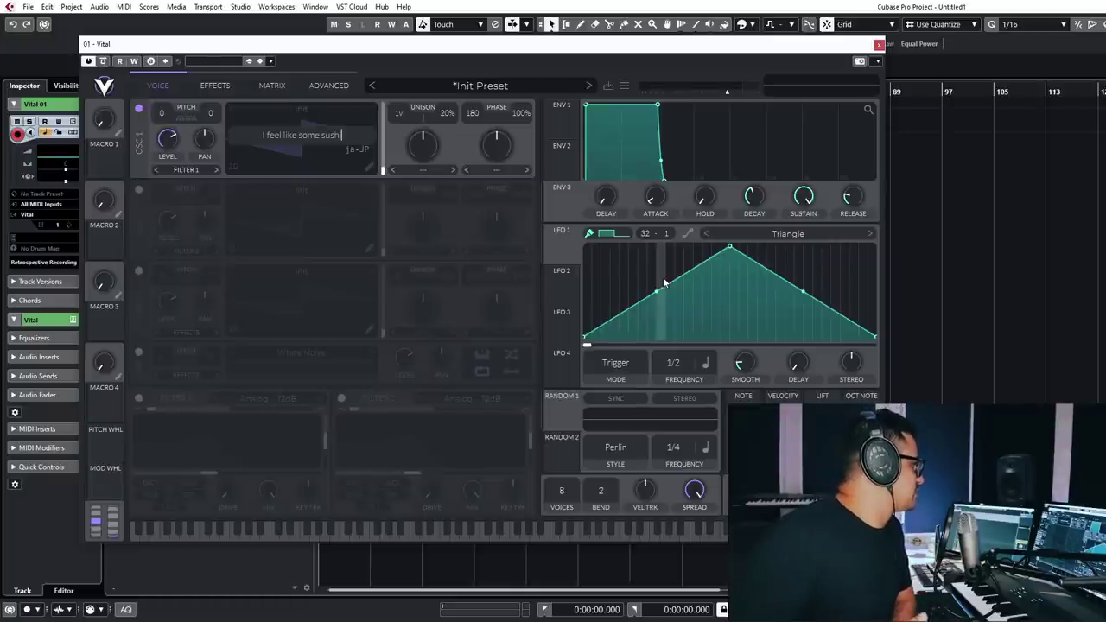
pyautogui.press('Return')
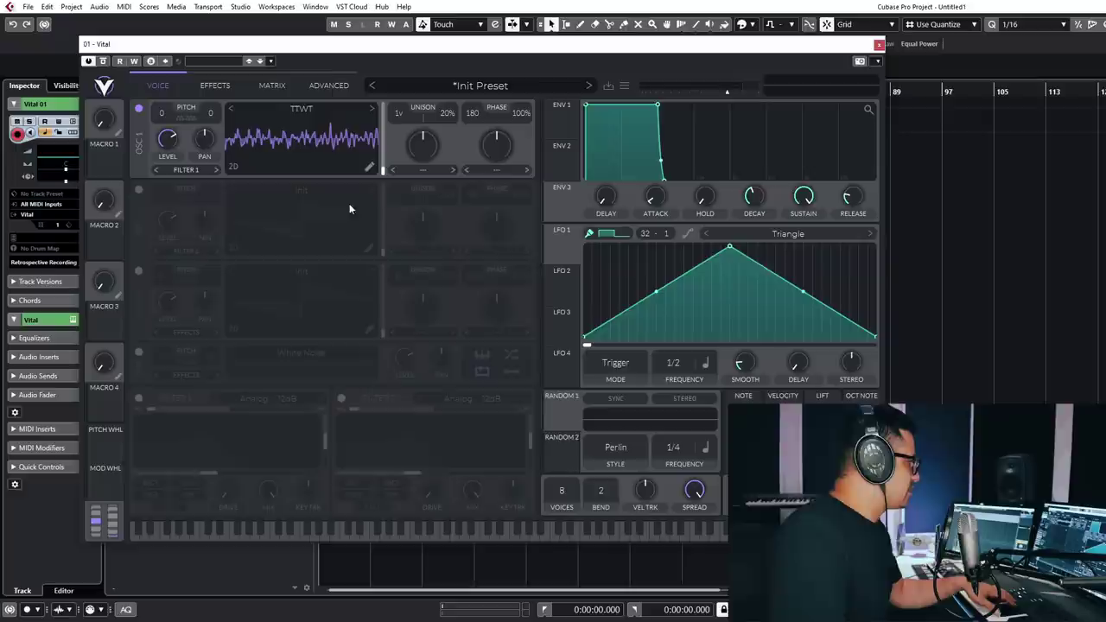
pyautogui.click(420, 169)
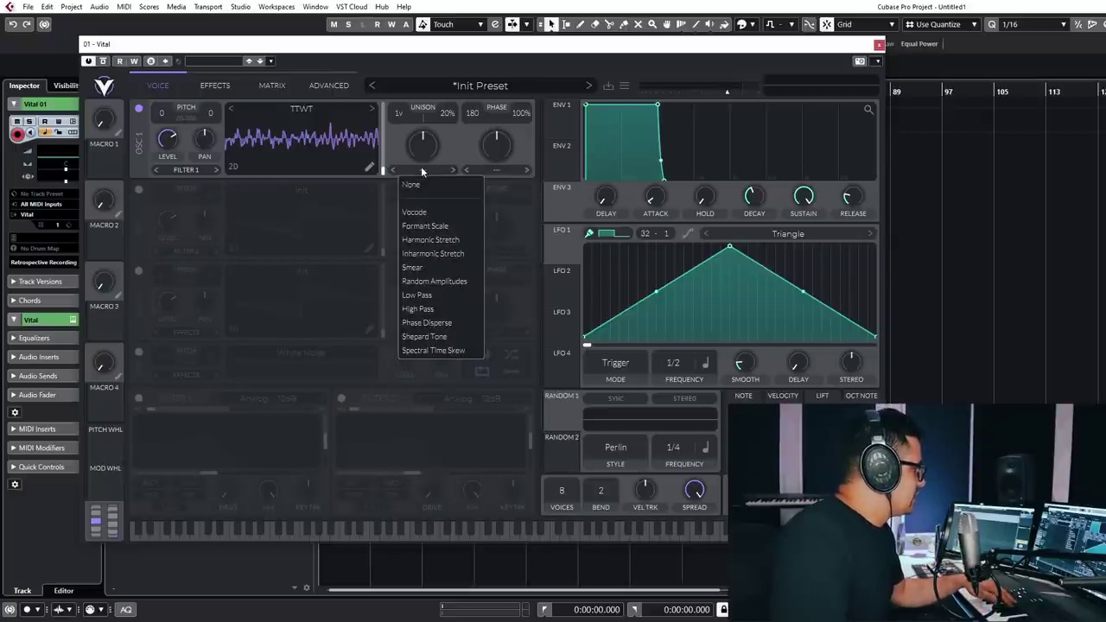
pyautogui.click(421, 216)
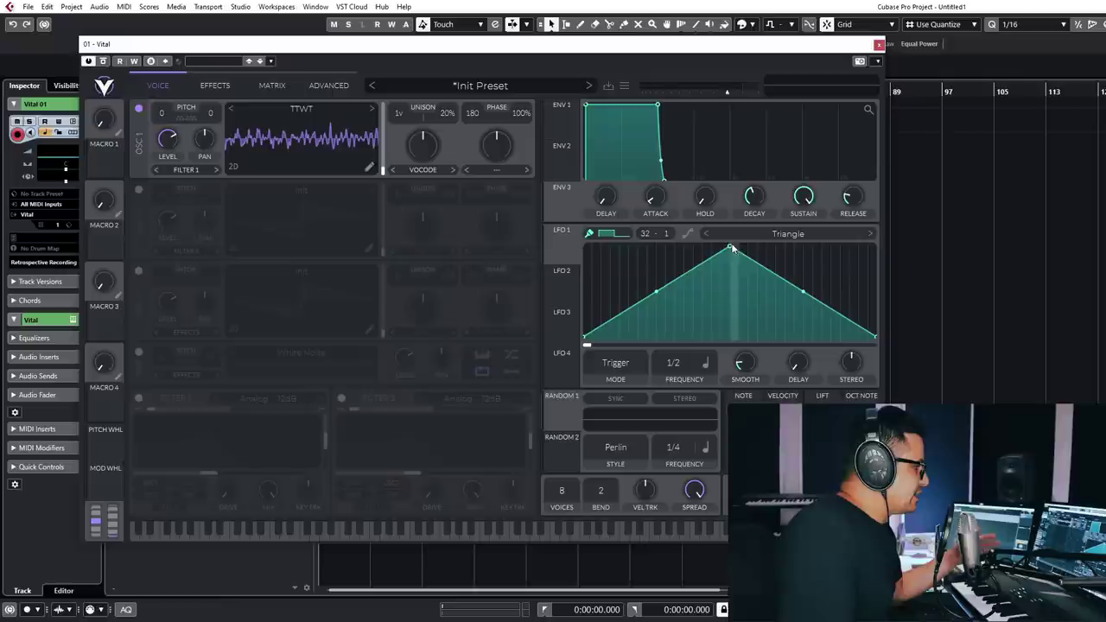
# - Make LFO 1 a 1/1 Saw Up that modulates OSC 1's wavetable position
pyautogui.moveTo(730, 250)
pyautogui.mouseDown()
pyautogui.moveTo(964, 233)
pyautogui.moveTo(795, 259)
pyautogui.mouseUp()
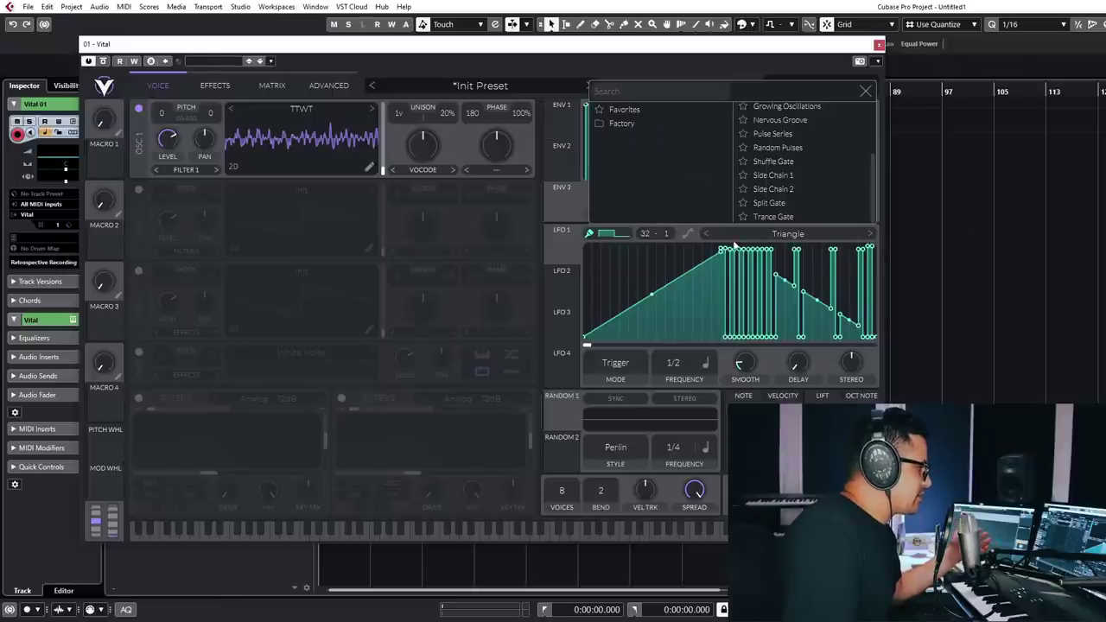
pyautogui.click(869, 235)
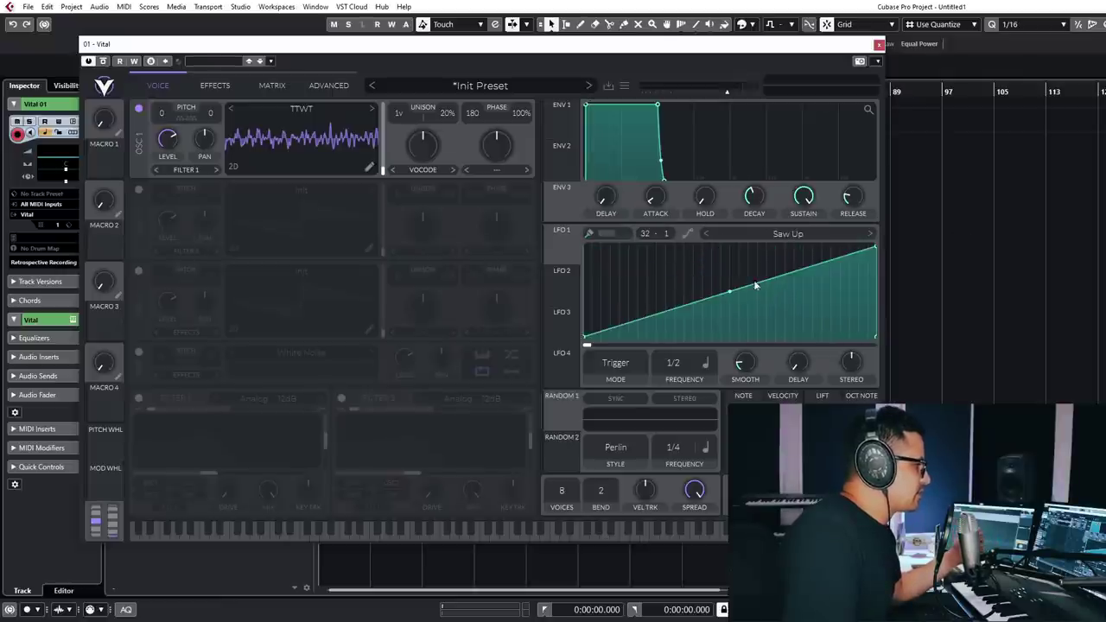
pyautogui.moveTo(561, 248); pyautogui.dragTo(380, 171)
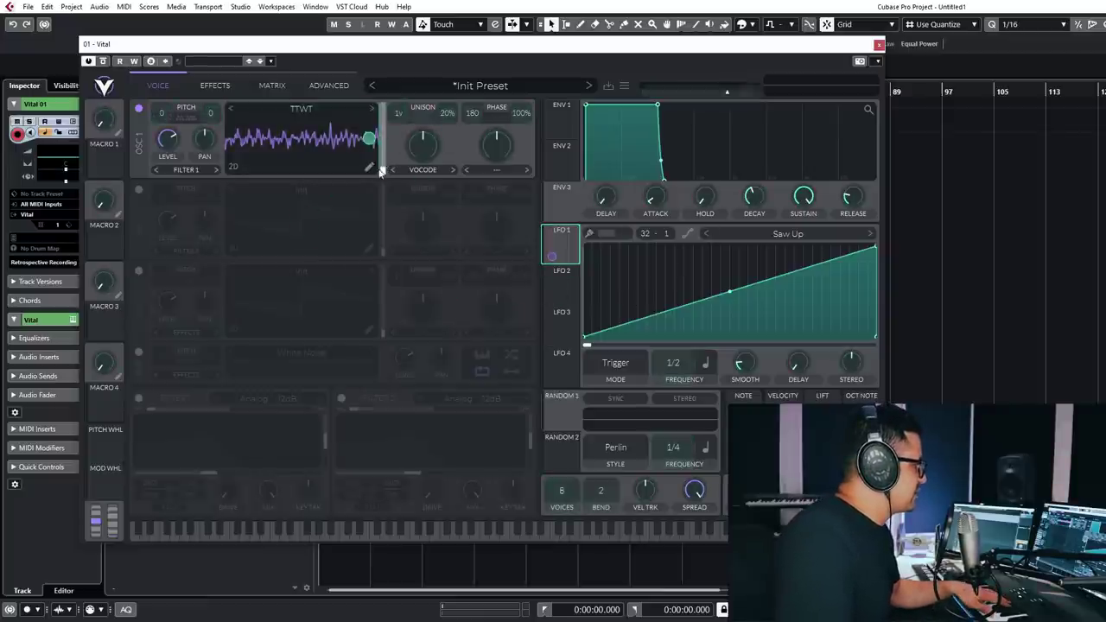
pyautogui.scroll(-1, 677, 381)
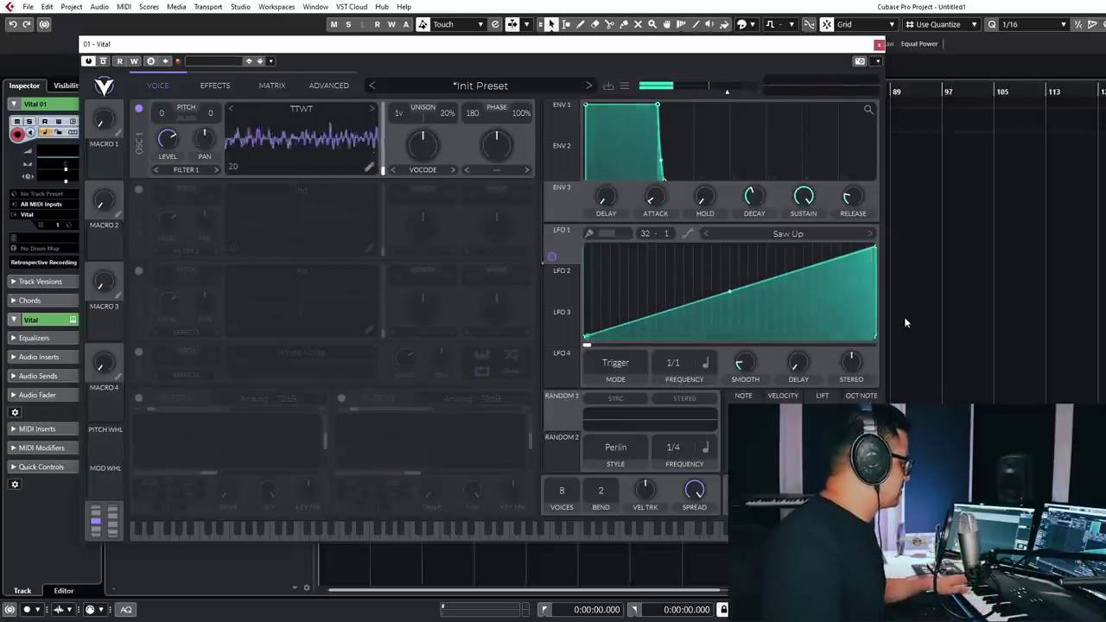
# - Raise unison to 4 voices and switch on the Compressor effect
pyautogui.moveTo(398, 113); pyautogui.dragTo(403, 93)
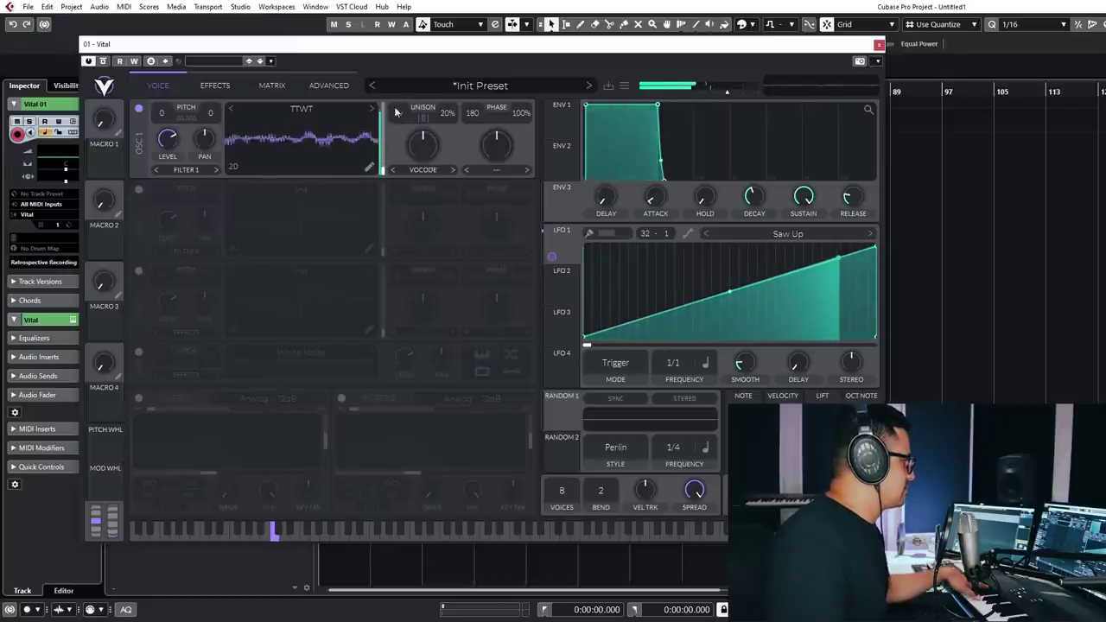
pyautogui.click(218, 85)
pyautogui.click(132, 177)
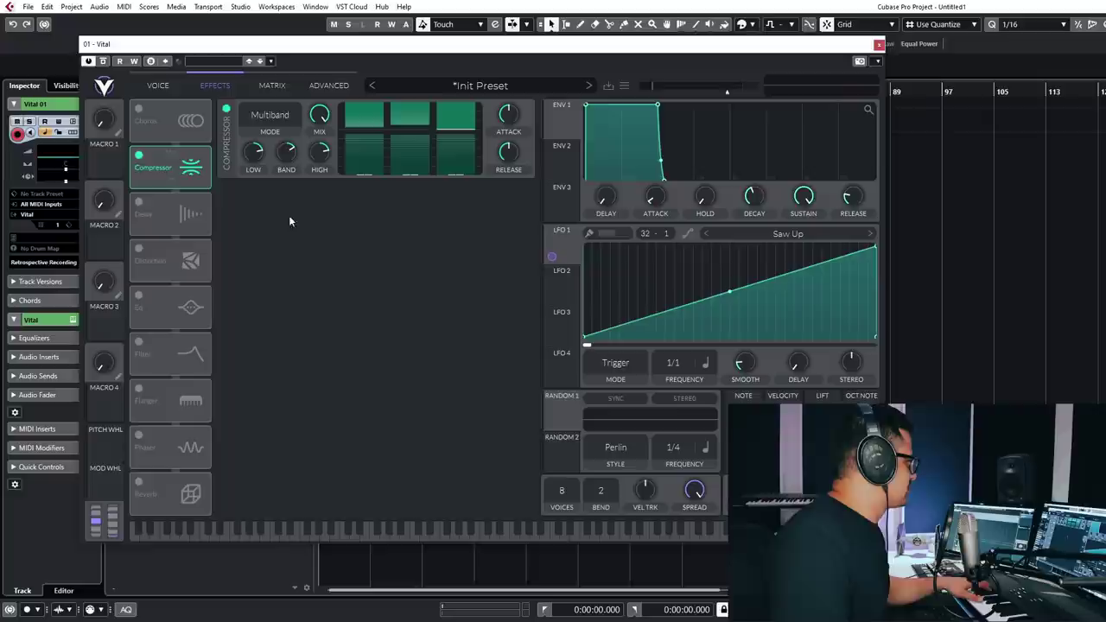
pyautogui.click(158, 84)
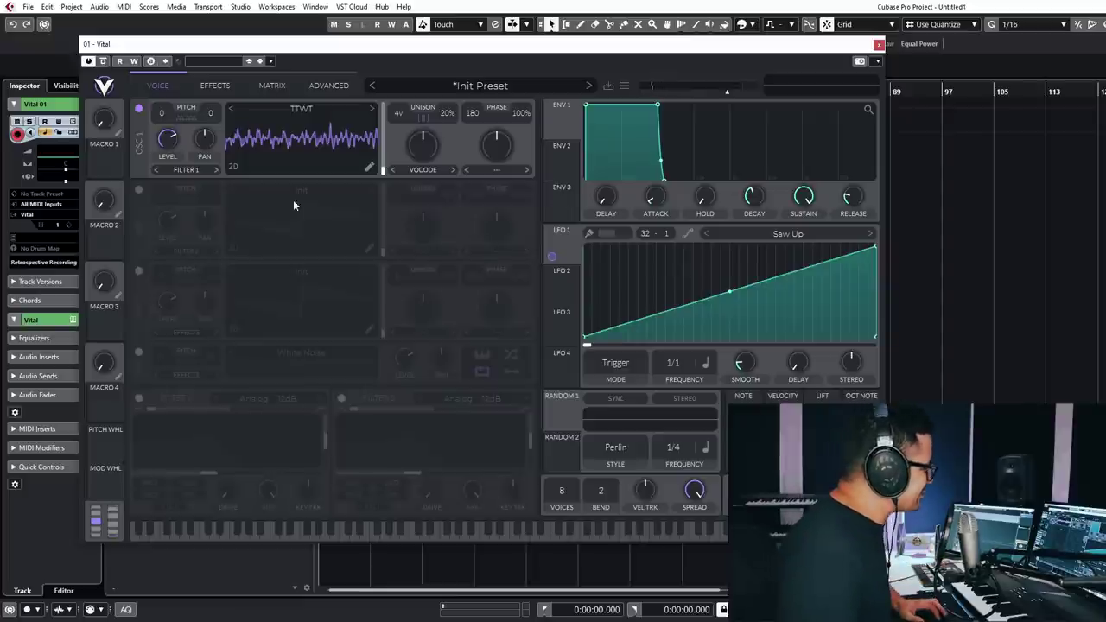
# - Convert OSC 1 to an English (UK) text-to-wavetable speaking 'Steak and ale pie'
pyautogui.rightClick(329, 149)
pyautogui.click(346, 211)
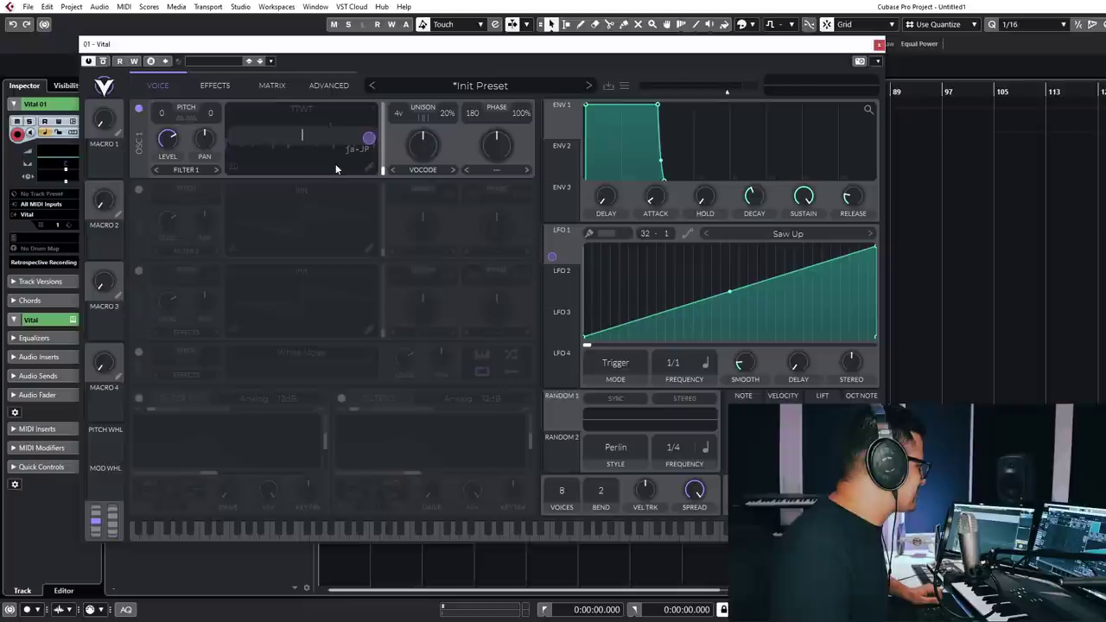
pyautogui.click(357, 148)
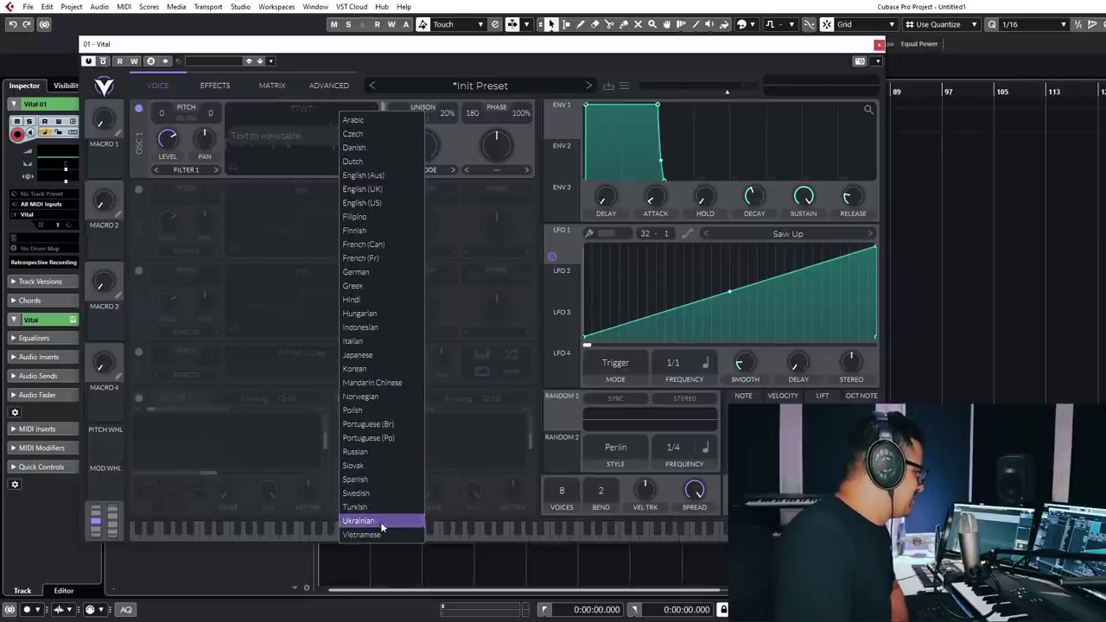
pyautogui.click(369, 189)
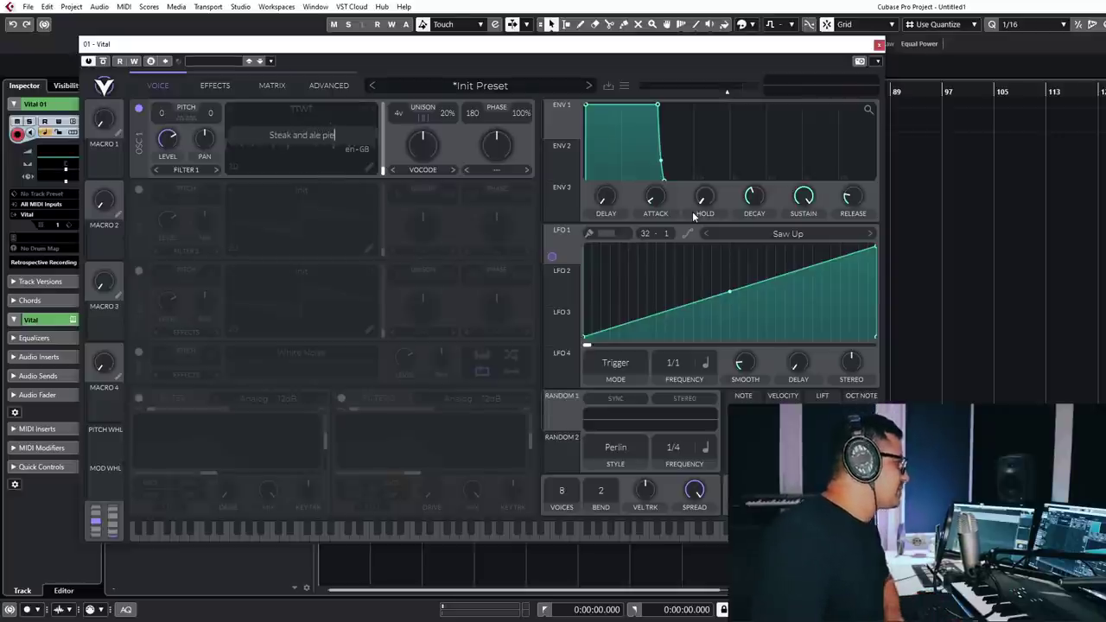
pyautogui.press('Return')
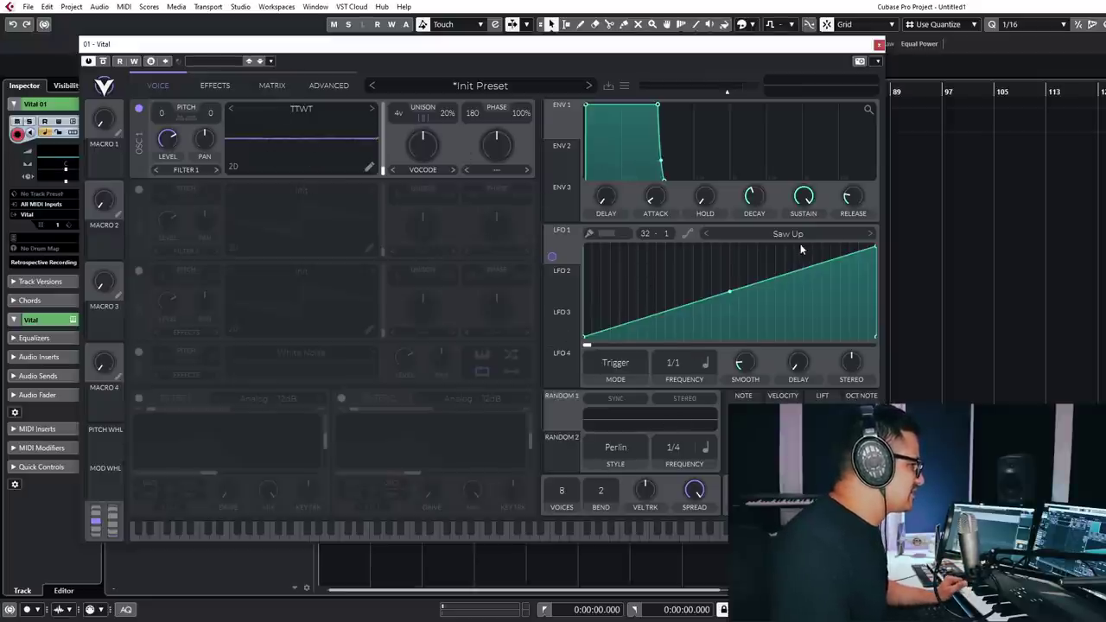
# - Remove the LFO modulation and route a Sample & Hold Random 1 to OSC 1's wave frame
pyautogui.rightClick(369, 138)
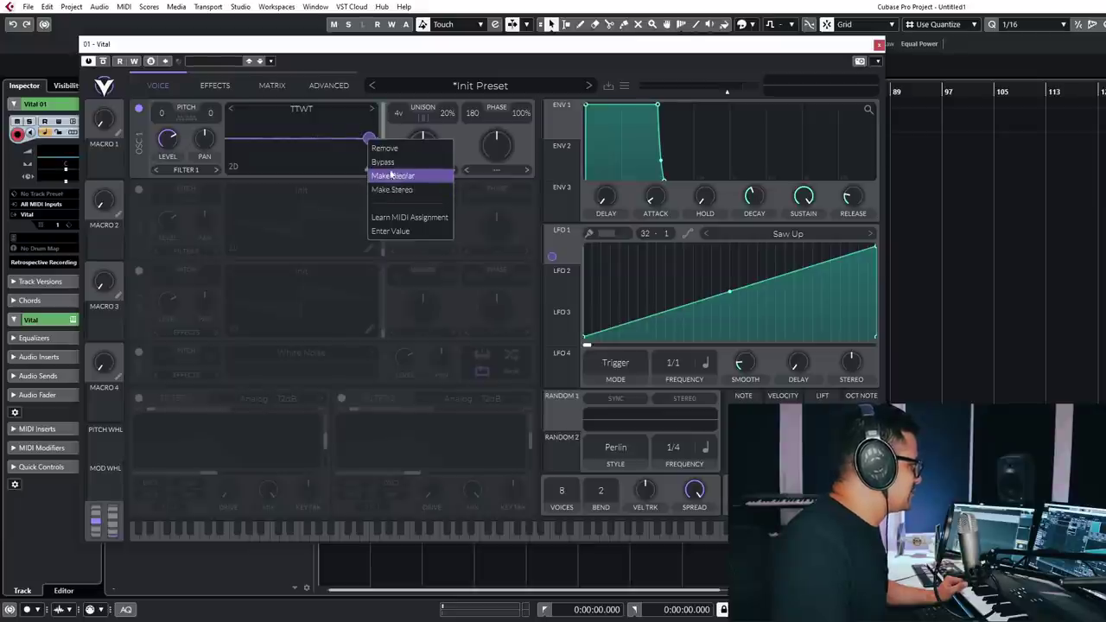
pyautogui.click(384, 147)
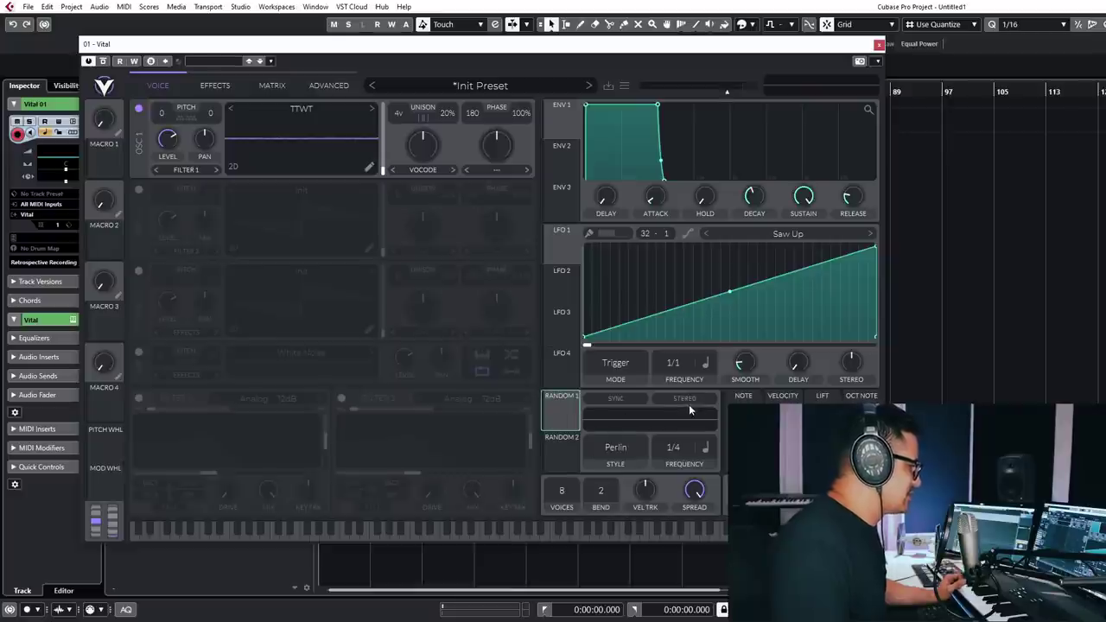
pyautogui.click(616, 446)
pyautogui.click(629, 492)
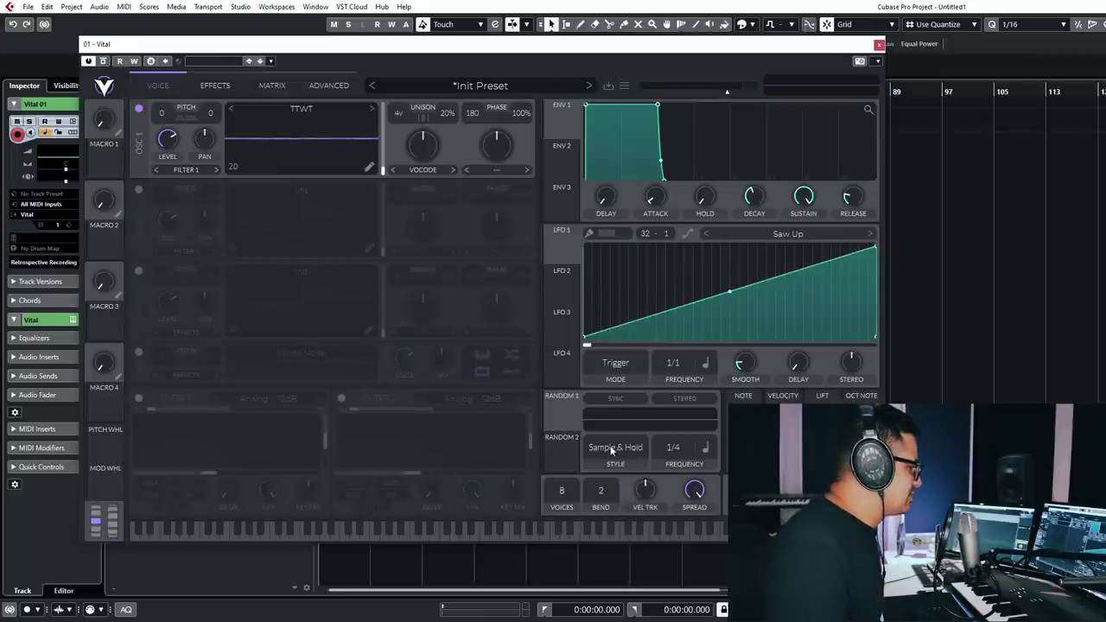
pyautogui.moveTo(563, 417); pyautogui.dragTo(304, 159)
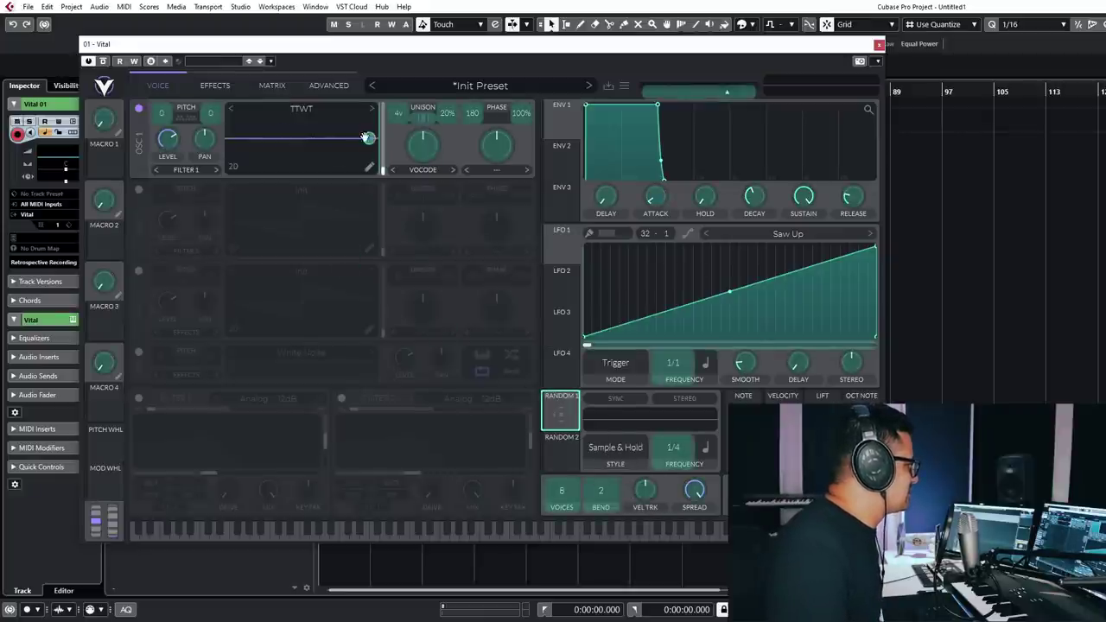
pyautogui.moveTo(368, 138); pyautogui.dragTo(369, 138)
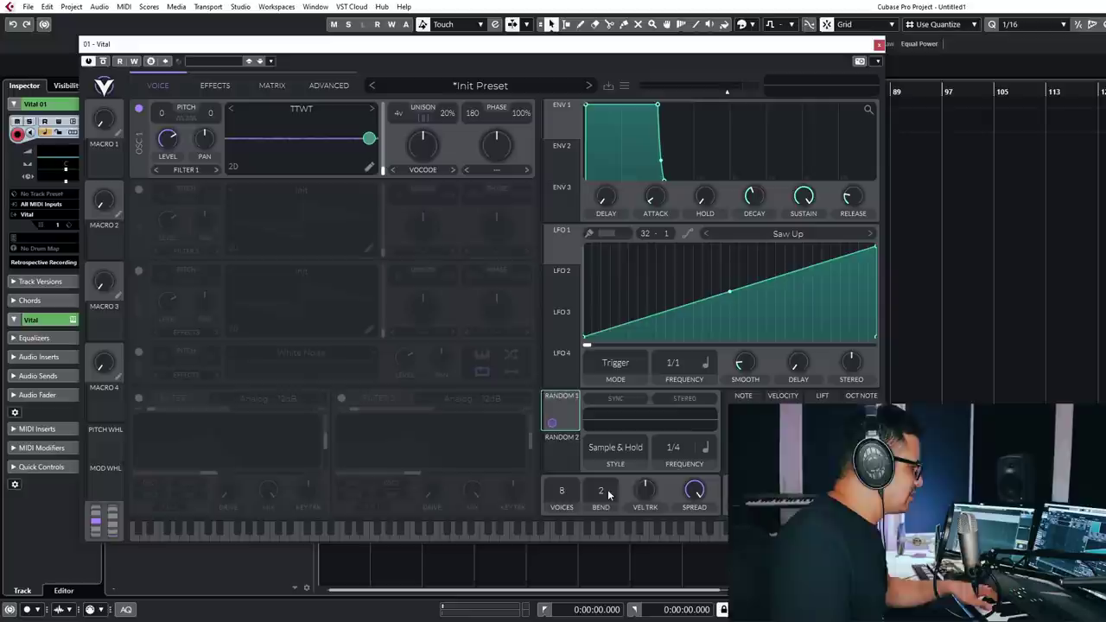
# - Adjust the Random 1 rate settings and turn up OSC 1's spectral morph amount
pyautogui.rightClick(672, 449)
pyautogui.click(675, 447)
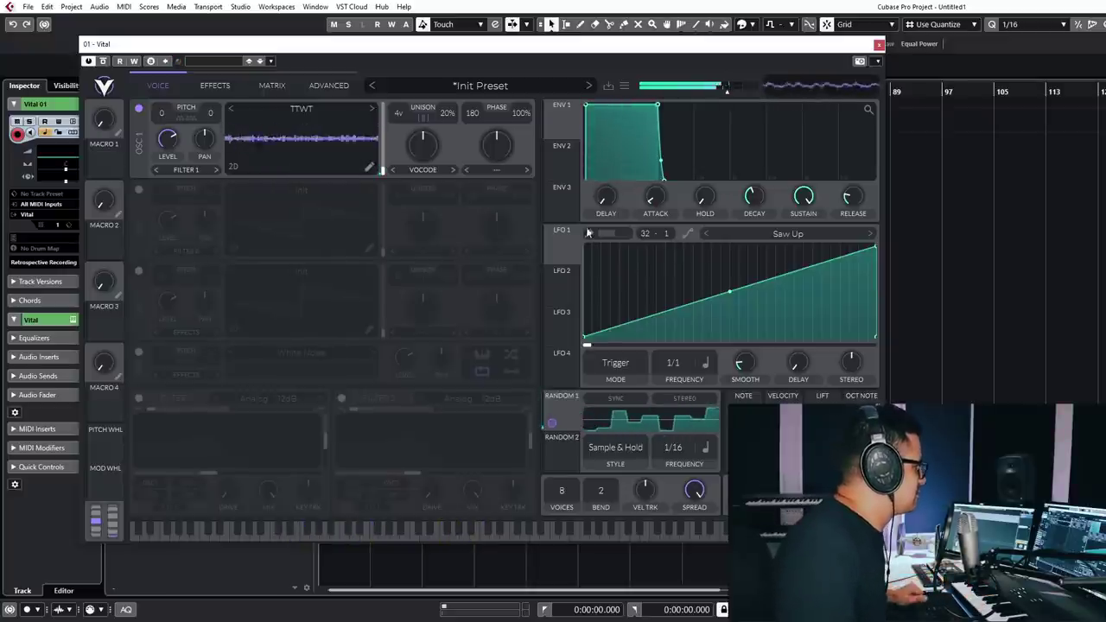
pyautogui.moveTo(432, 152); pyautogui.dragTo(415, 218)
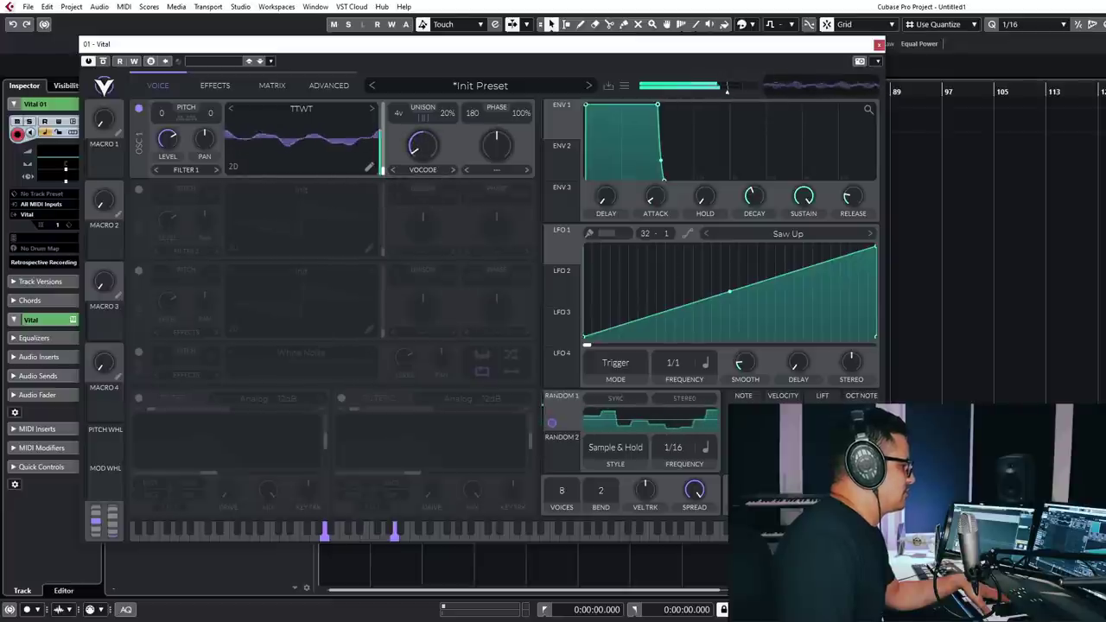
pyautogui.click(563, 456)
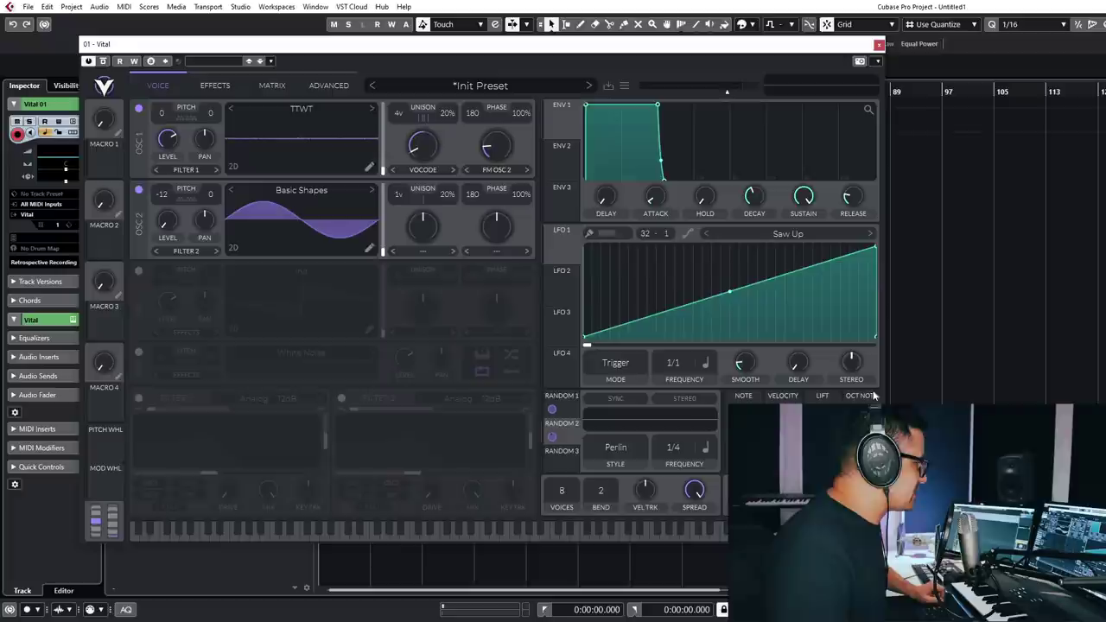
pyautogui.click(480, 88)
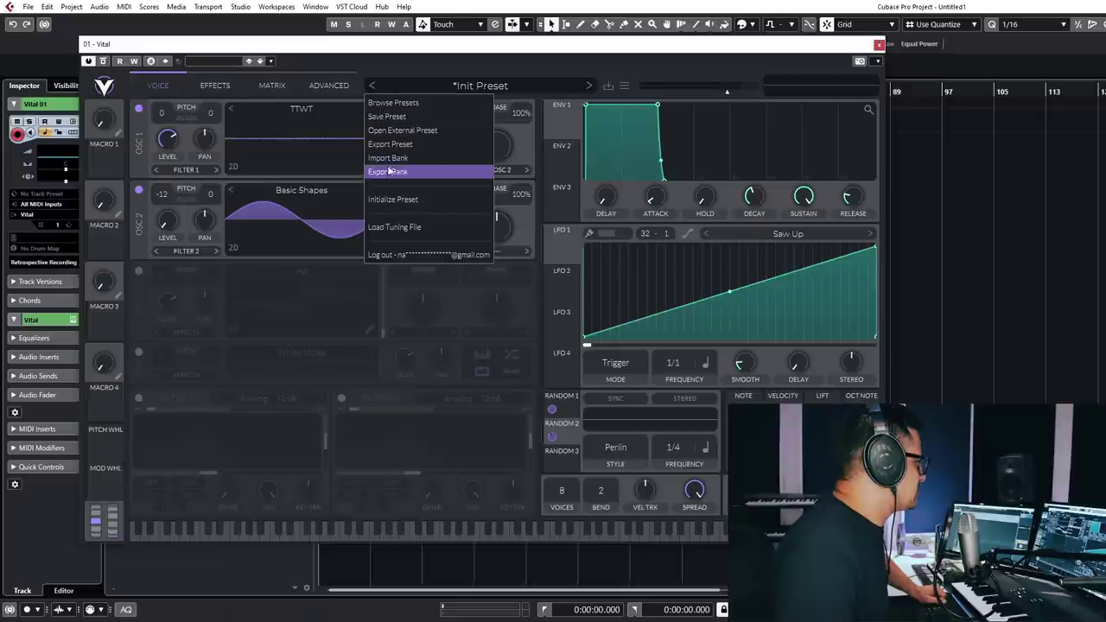
# - Reset to Init, switch on Filter 1, raise its cutoff and route LFO 1 to it
pyautogui.click(393, 198)
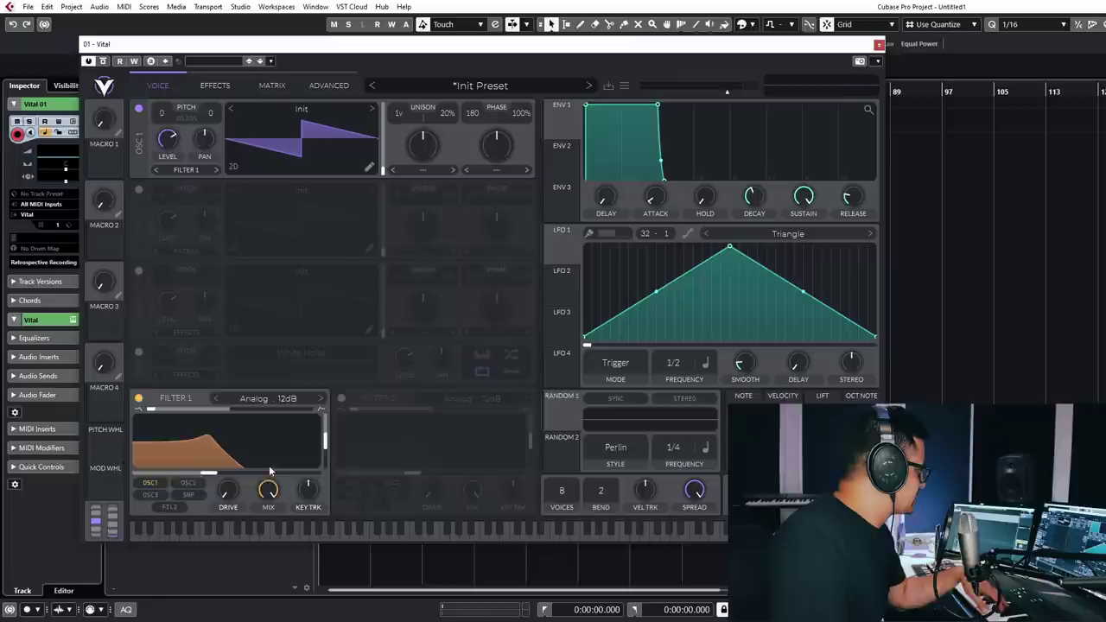
pyautogui.click(138, 398)
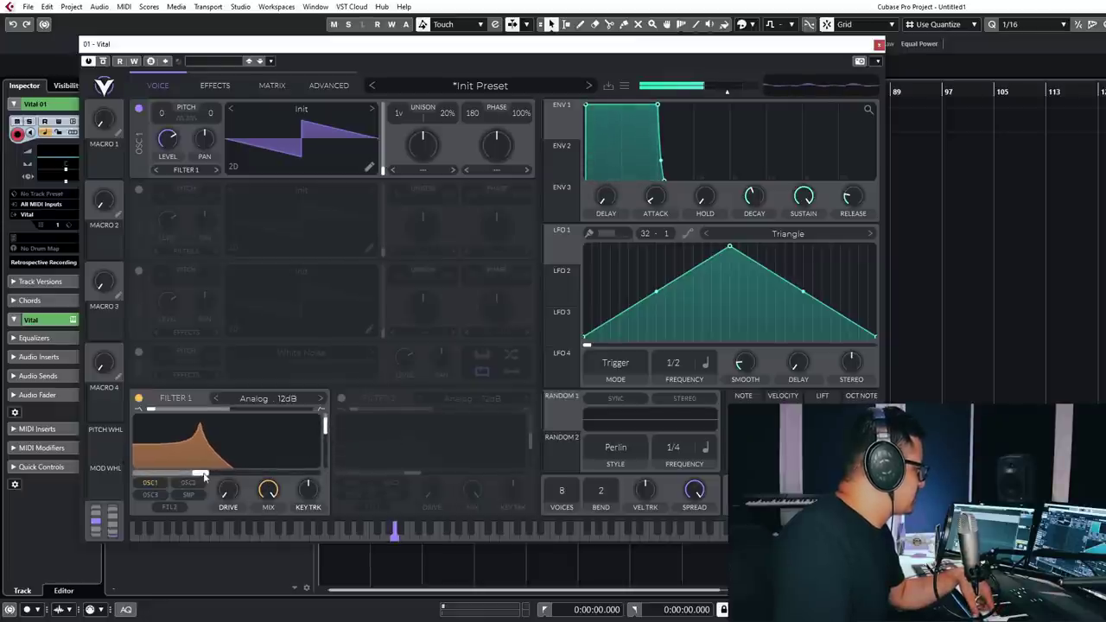
pyautogui.moveTo(204, 476); pyautogui.dragTo(235, 480)
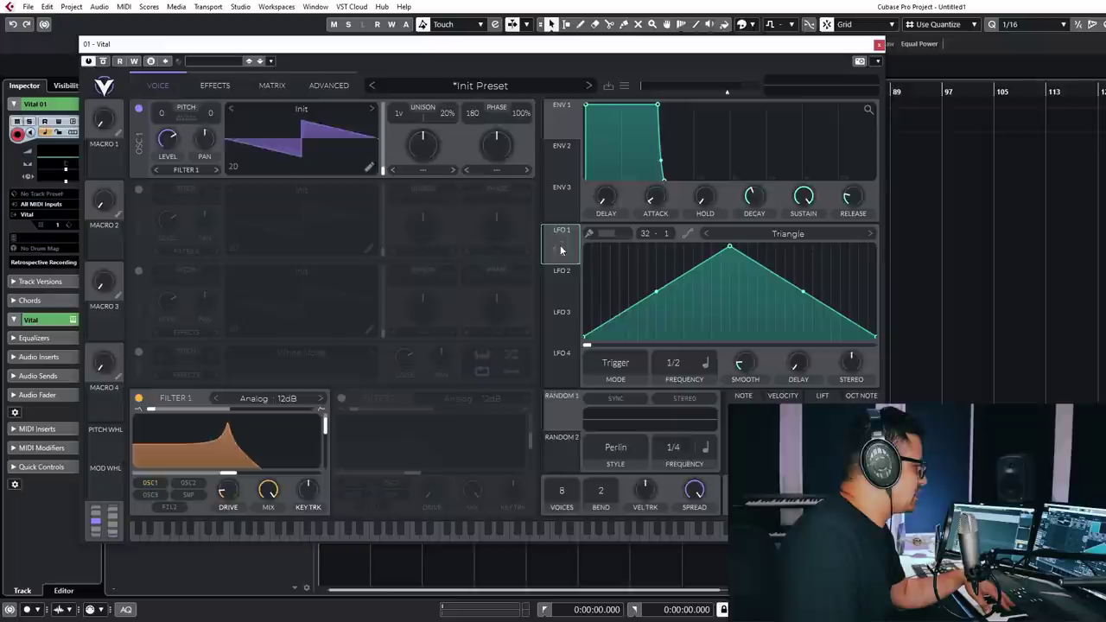
pyautogui.moveTo(562, 247); pyautogui.dragTo(230, 474)
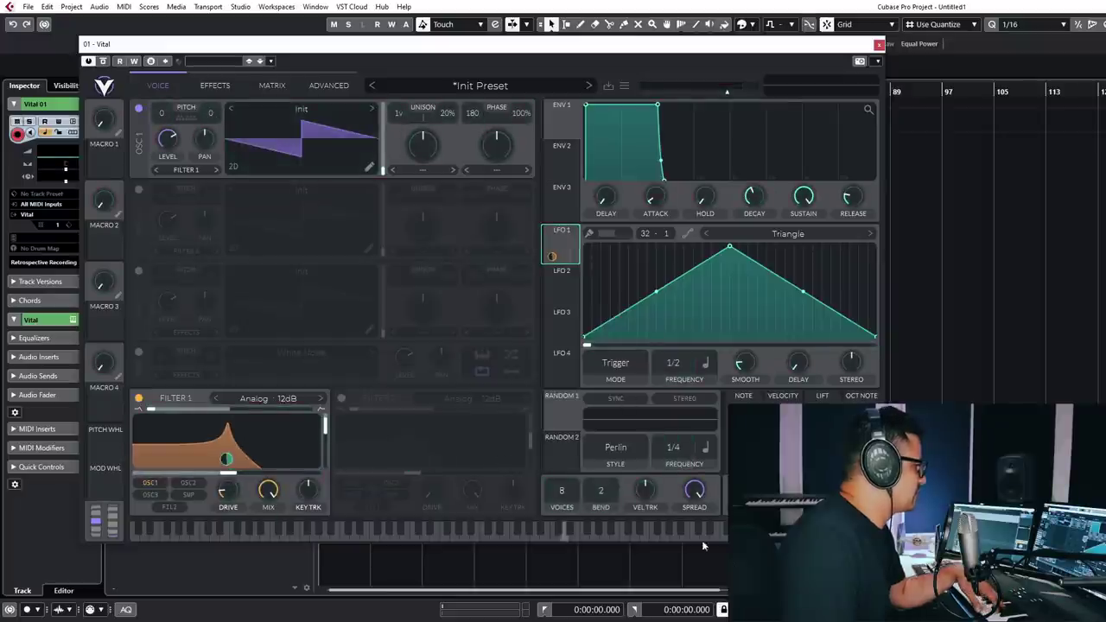
# - Set LFO 1's rate to 0.014 seconds and retune the Filter 1 cutoff
pyautogui.click(706, 365)
pyautogui.click(719, 383)
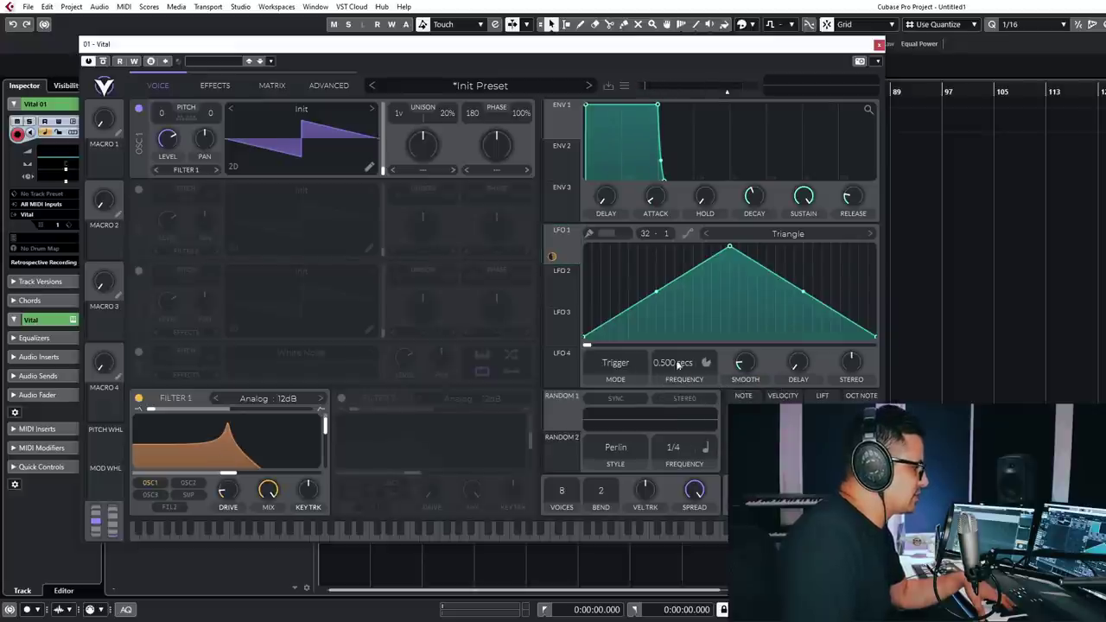
pyautogui.click(705, 364)
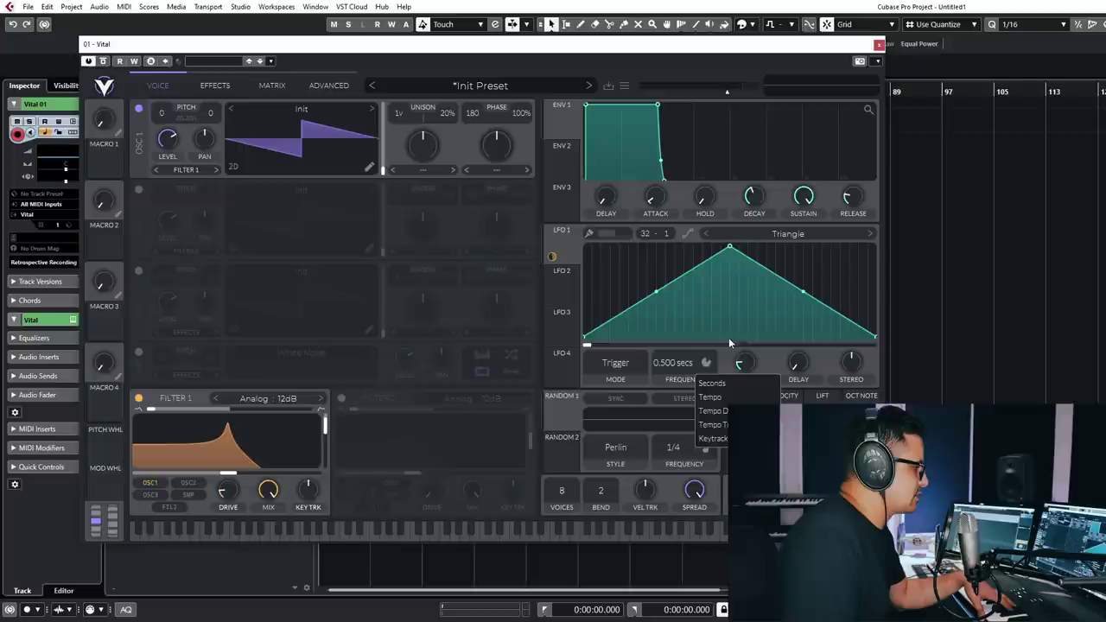
pyautogui.click(701, 352)
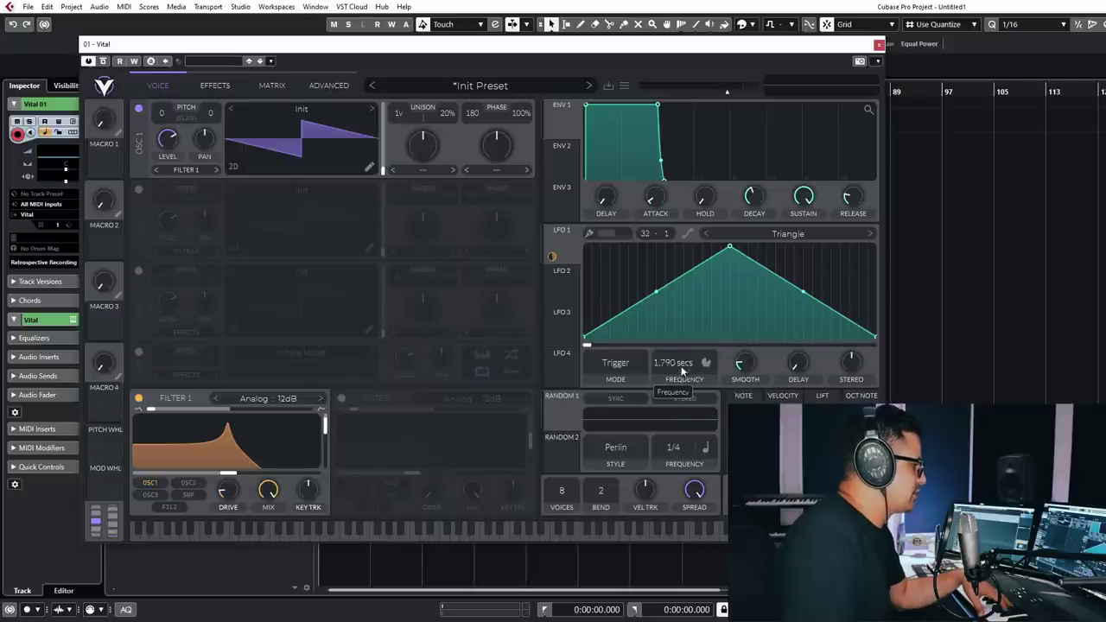
pyautogui.moveTo(678, 365); pyautogui.dragTo(681, 296)
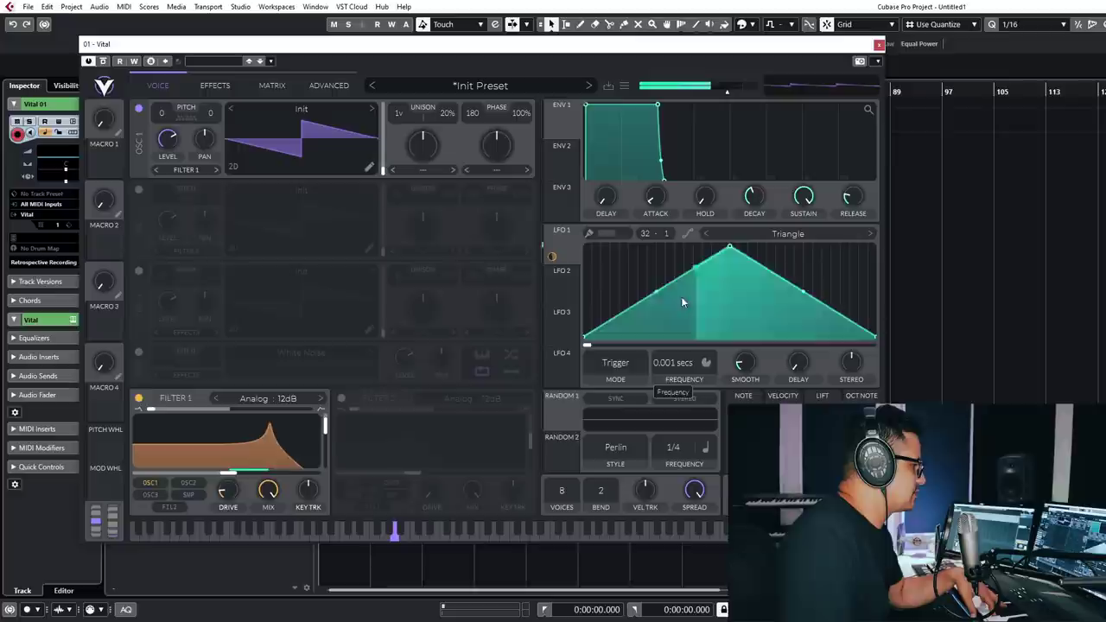
pyautogui.click(706, 363)
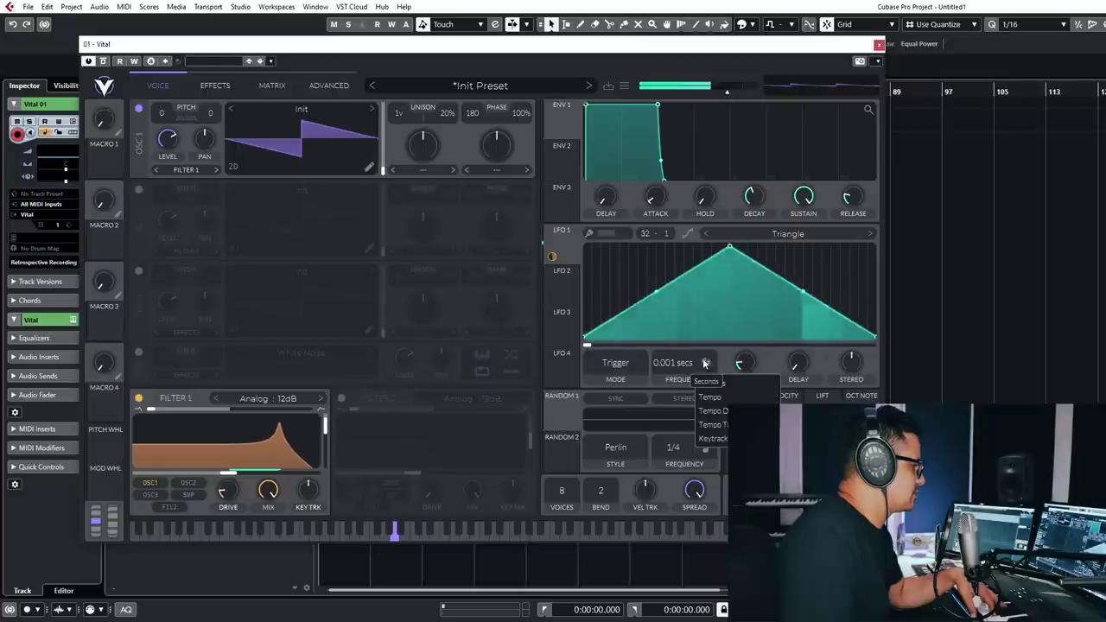
pyautogui.click(226, 458)
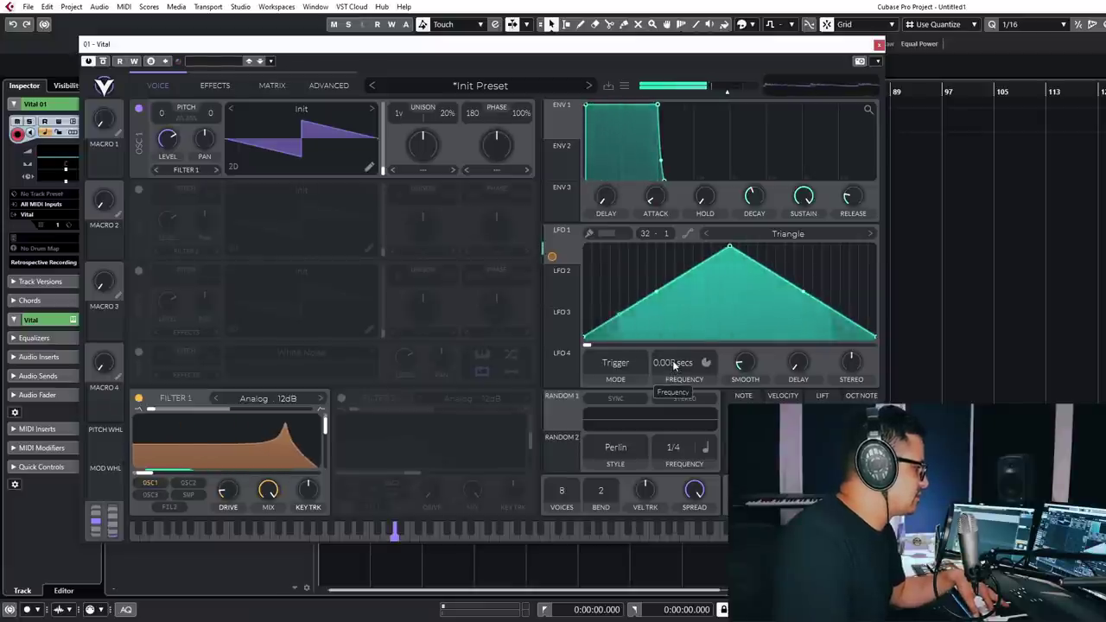
pyautogui.scroll(1, 674, 369)
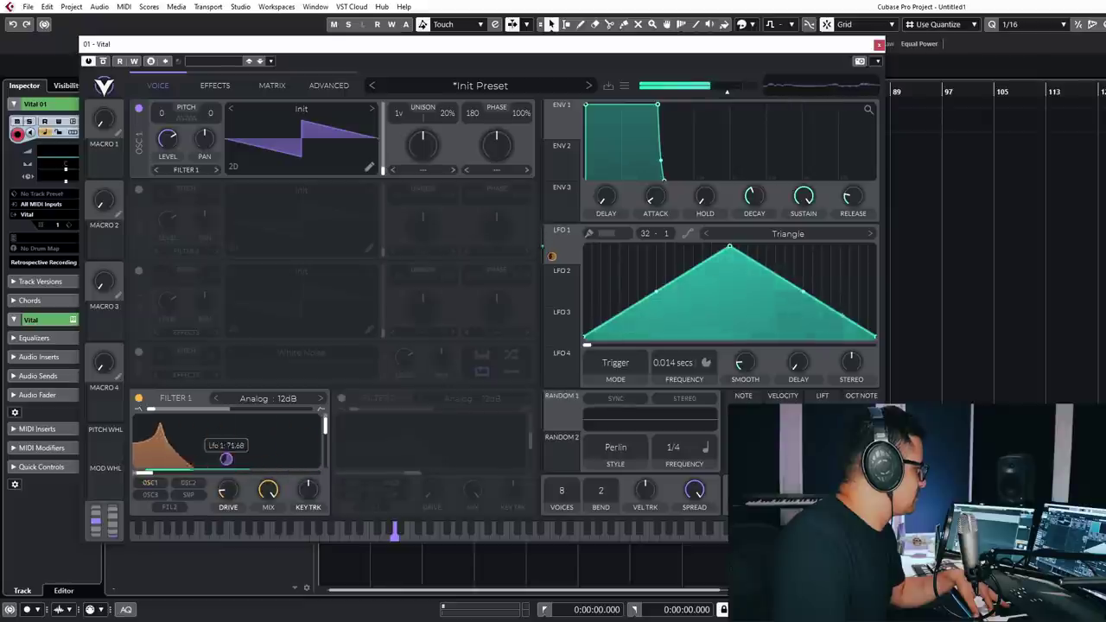
pyautogui.moveTo(140, 474); pyautogui.dragTo(268, 487)
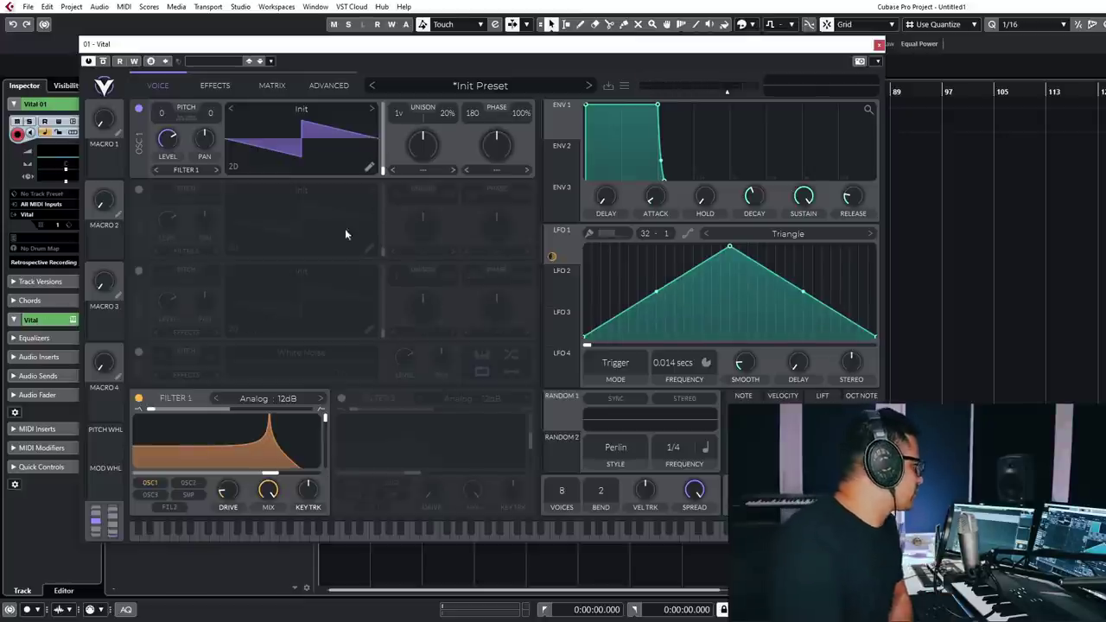
# - Reset to Init and set OSC 1's spectral warp to Shepard Tone at 100%
pyautogui.click(513, 86)
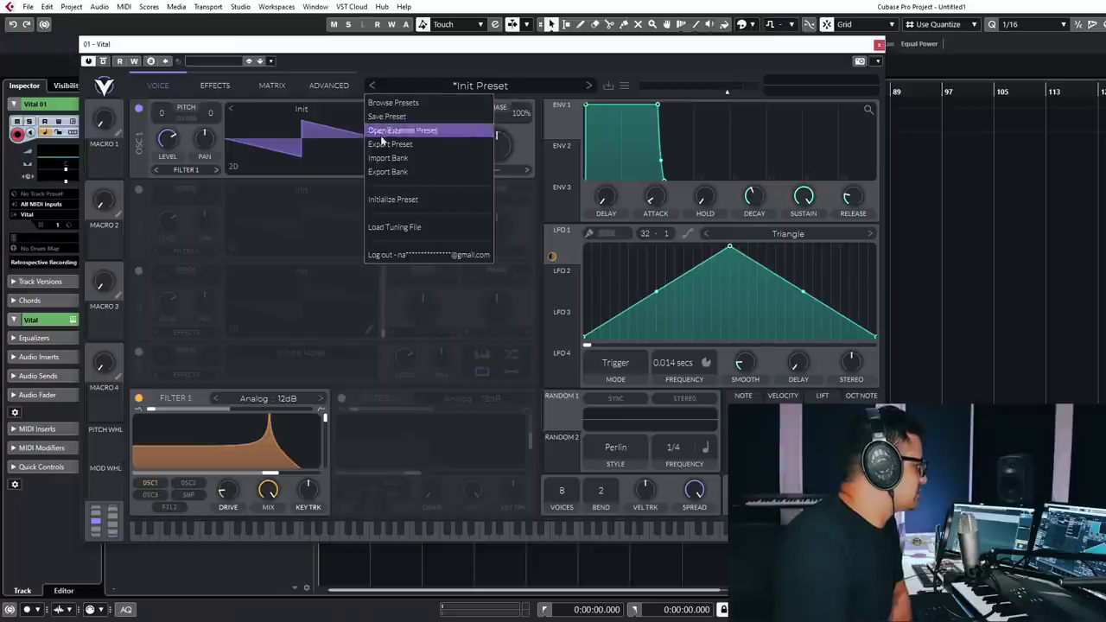
pyautogui.click(407, 199)
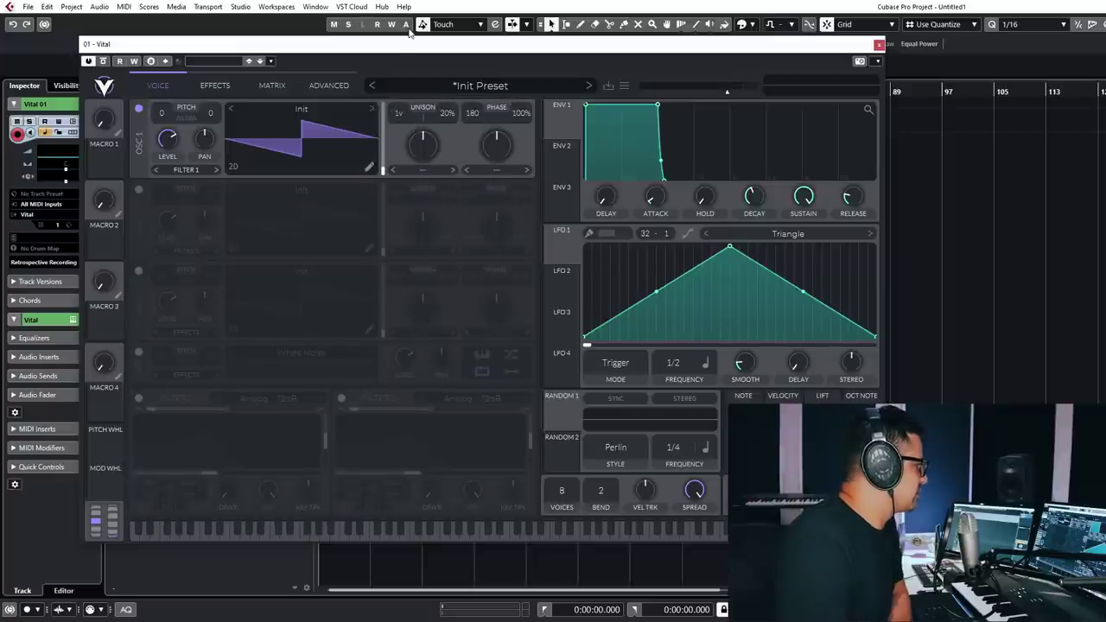
pyautogui.click(421, 170)
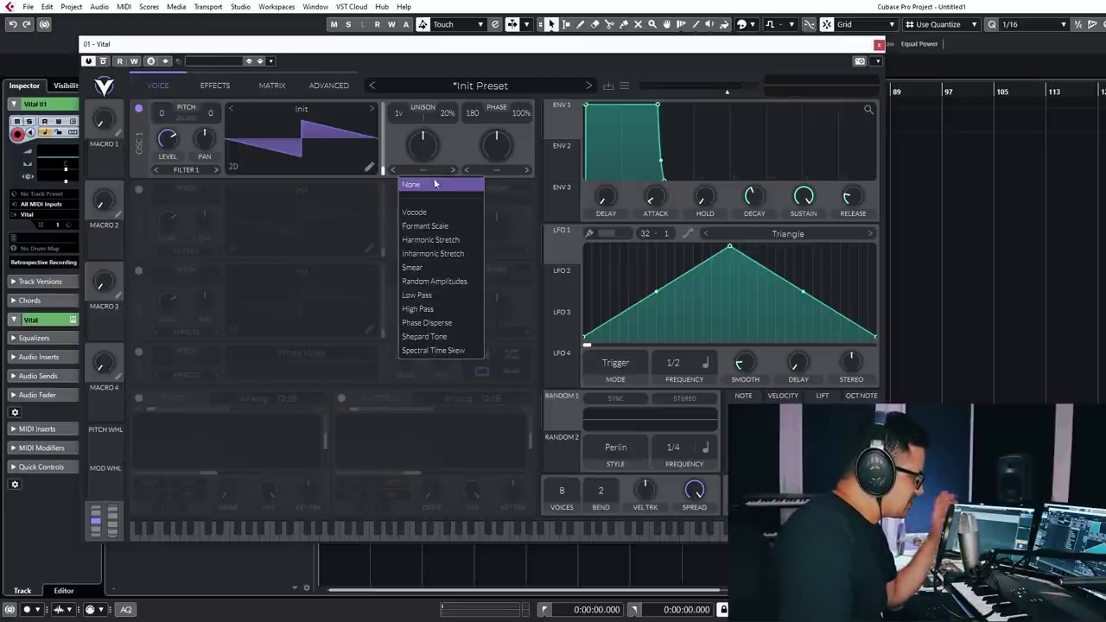
pyautogui.click(435, 338)
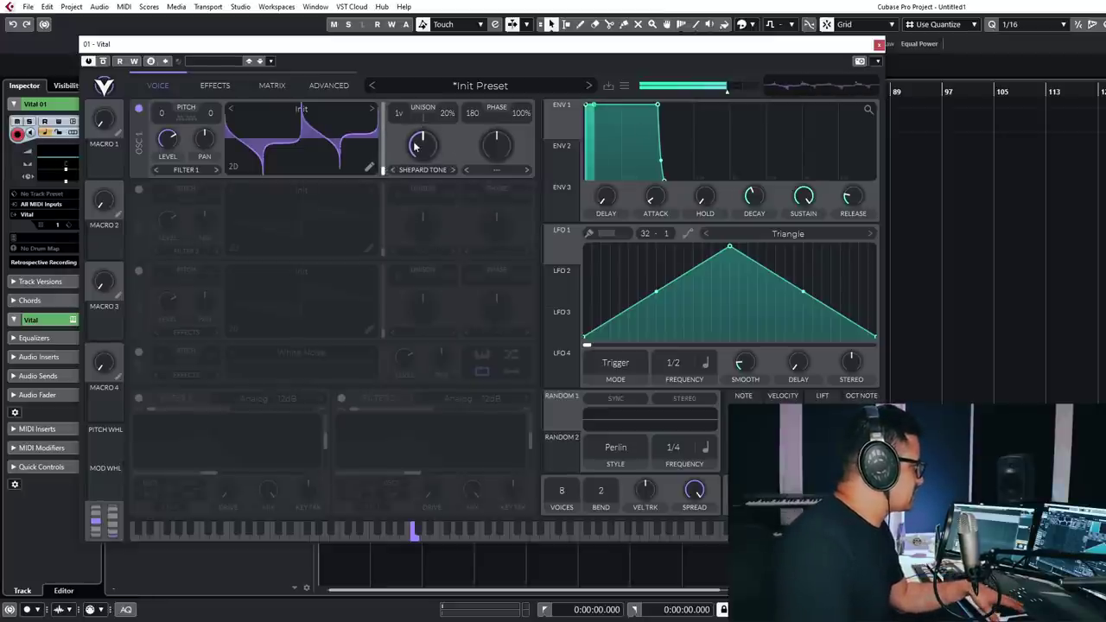
pyautogui.moveTo(422, 146); pyautogui.dragTo(407, 287)
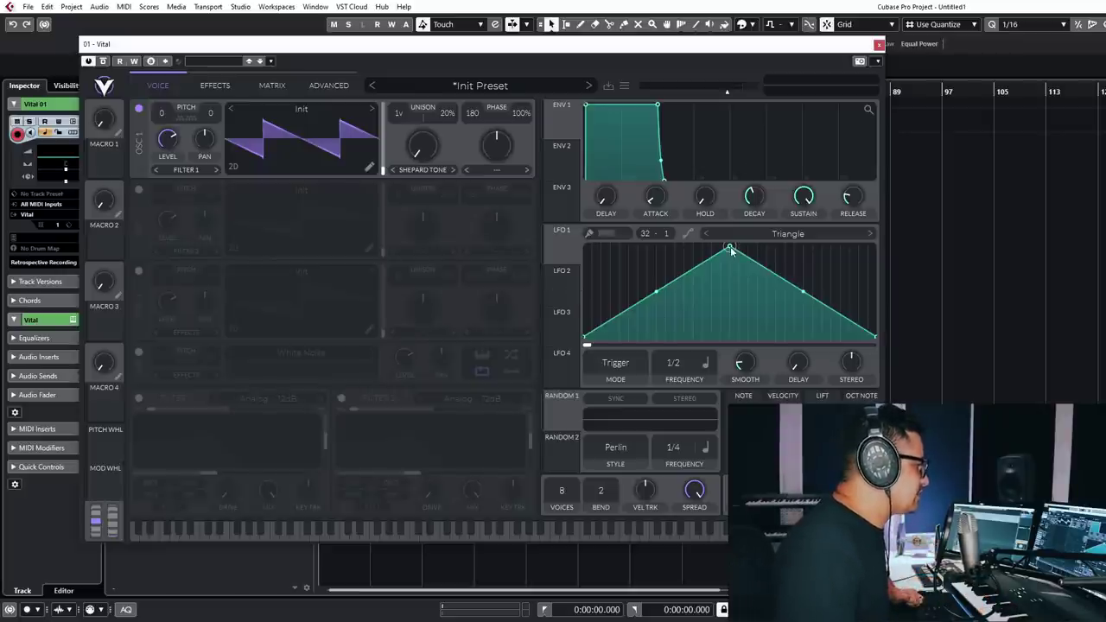
# - Route a 1/1 ramp-shaped LFO 1 to unison voices, raising voices and detune to 100%
pyautogui.moveTo(730, 251); pyautogui.dragTo(874, 249)
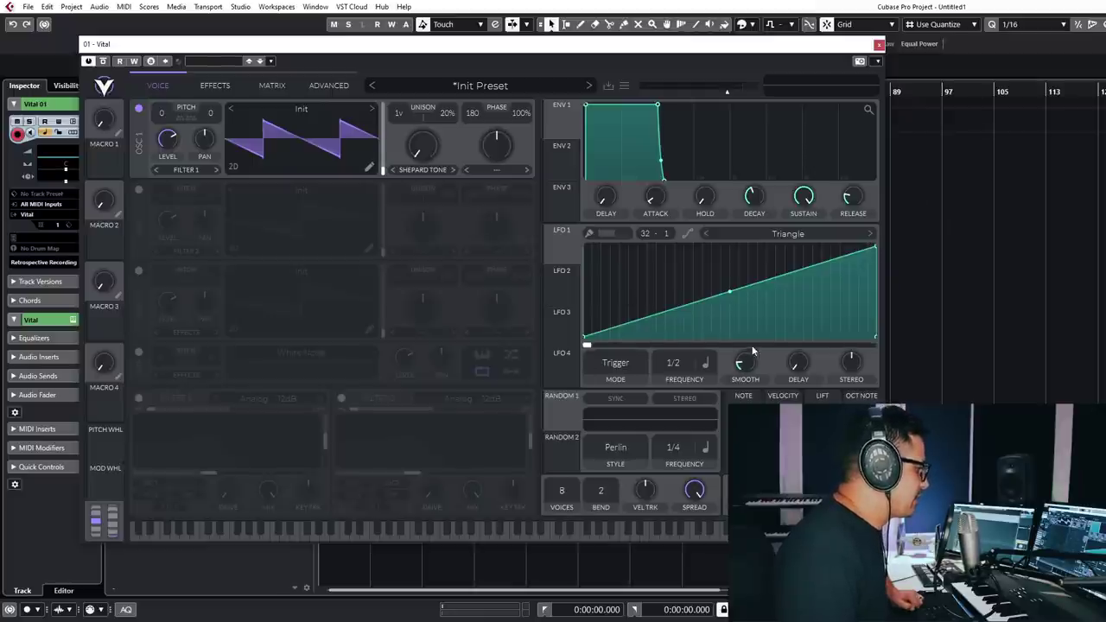
pyautogui.moveTo(559, 249); pyautogui.dragTo(422, 150)
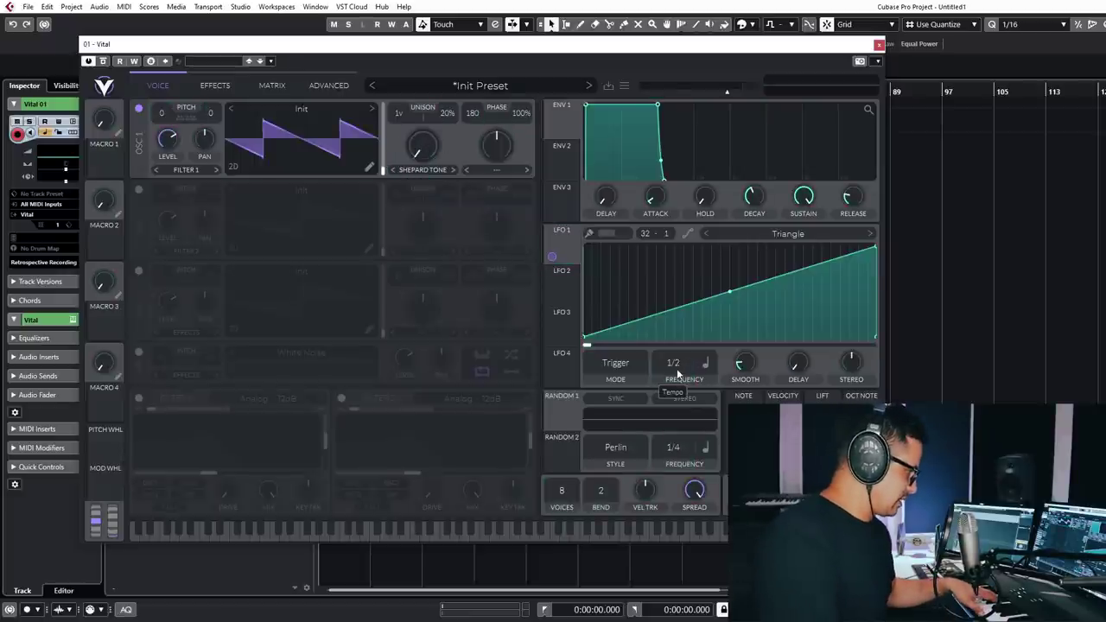
pyautogui.moveTo(676, 368); pyautogui.dragTo(678, 381)
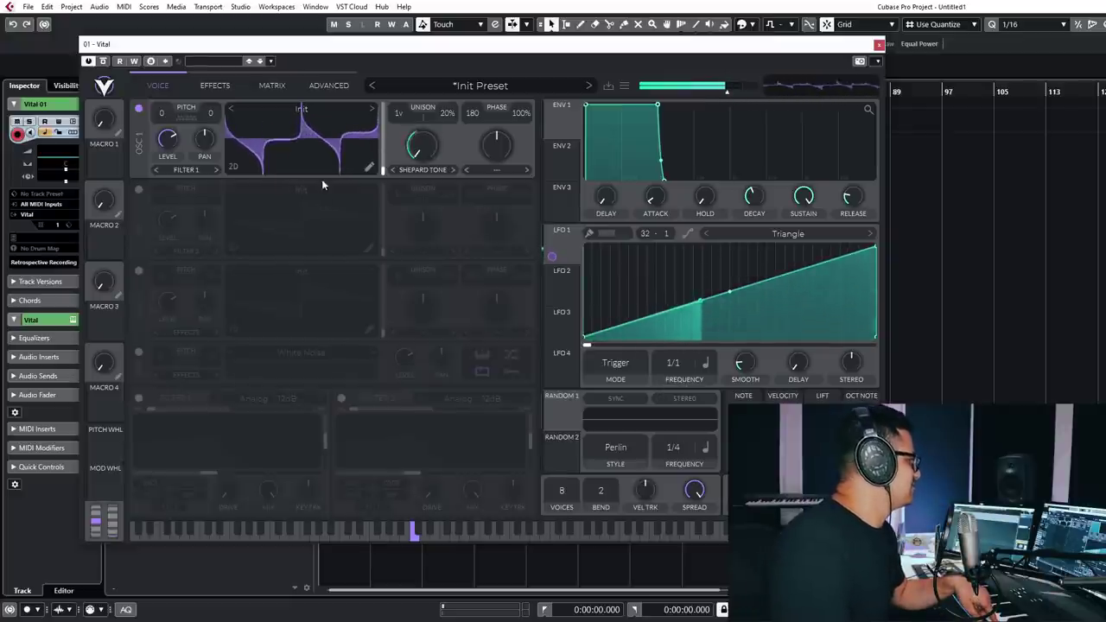
pyautogui.moveTo(398, 113); pyautogui.dragTo(394, 53)
pyautogui.moveTo(413, 145); pyautogui.dragTo(451, 53)
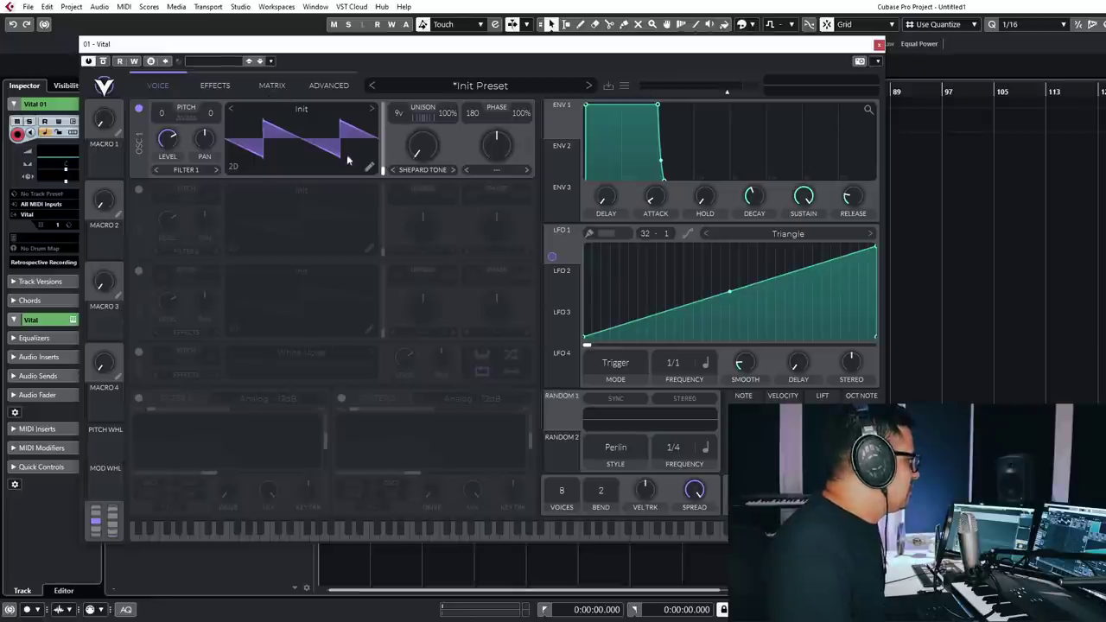
# - Reset the synth to the Init preset, leaving Filter 1 off
pyautogui.click(466, 86)
pyautogui.click(403, 205)
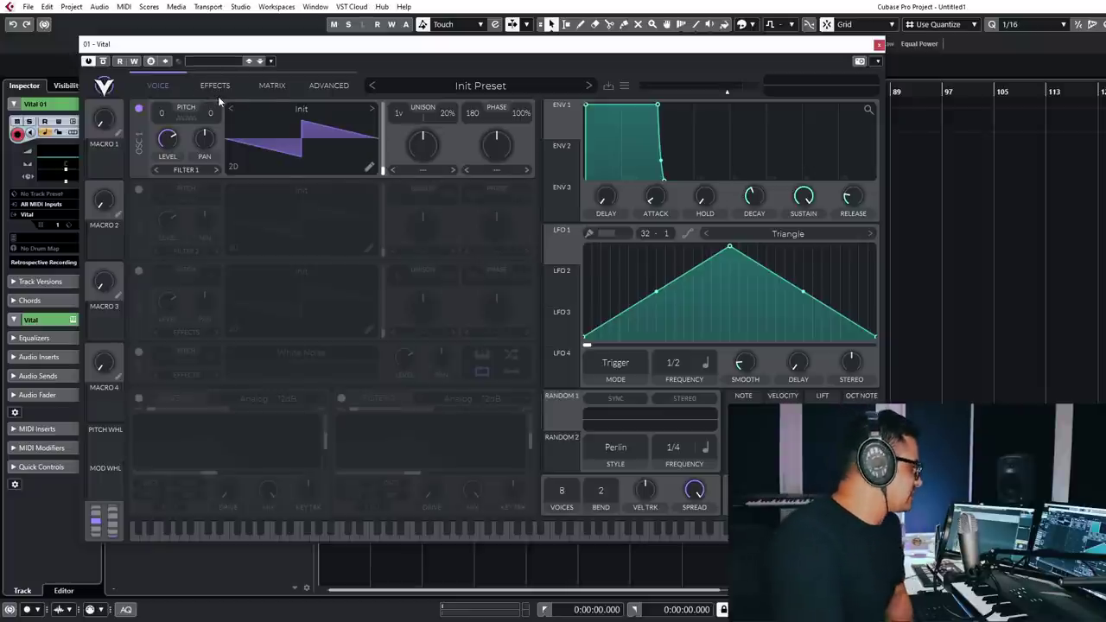
pyautogui.click(139, 398)
pyautogui.click(139, 399)
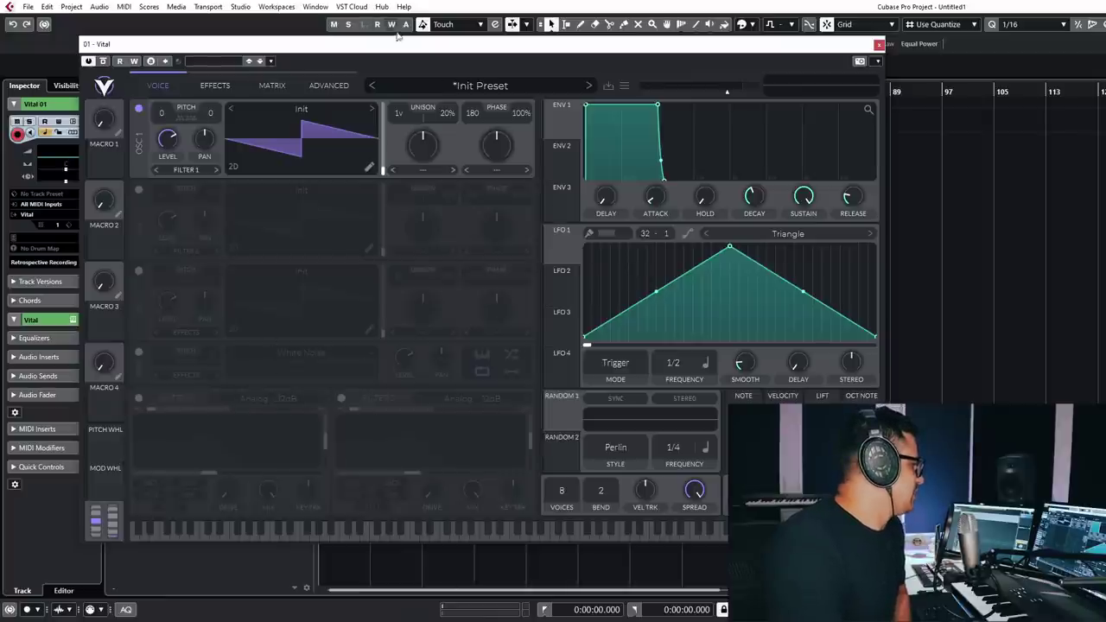
# - Turn on the EQ with a resonant low-cut low band and a lowered high-band cutoff
pyautogui.click(216, 85)
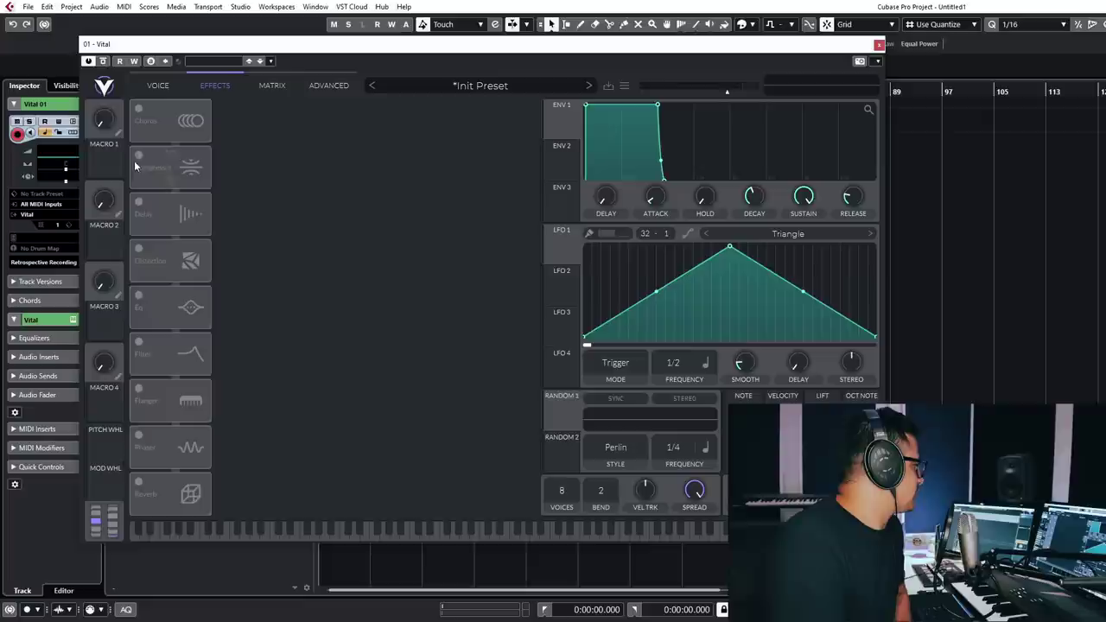
pyautogui.click(139, 294)
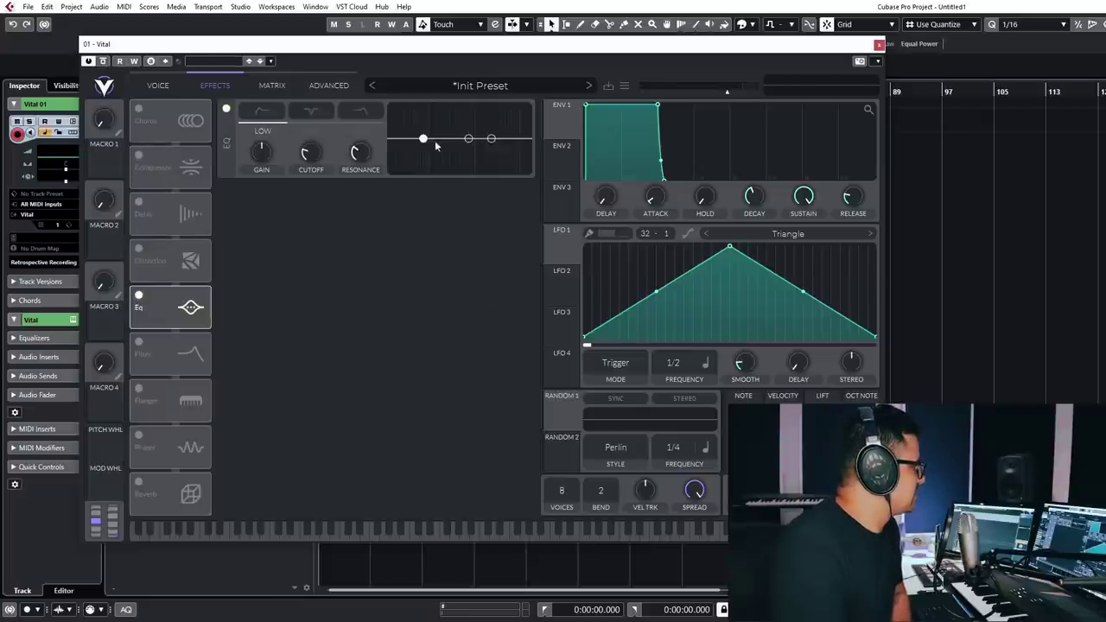
pyautogui.moveTo(423, 139)
pyautogui.mouseDown()
pyautogui.moveTo(432, 124)
pyautogui.moveTo(424, 153)
pyautogui.moveTo(425, 141)
pyautogui.mouseUp()
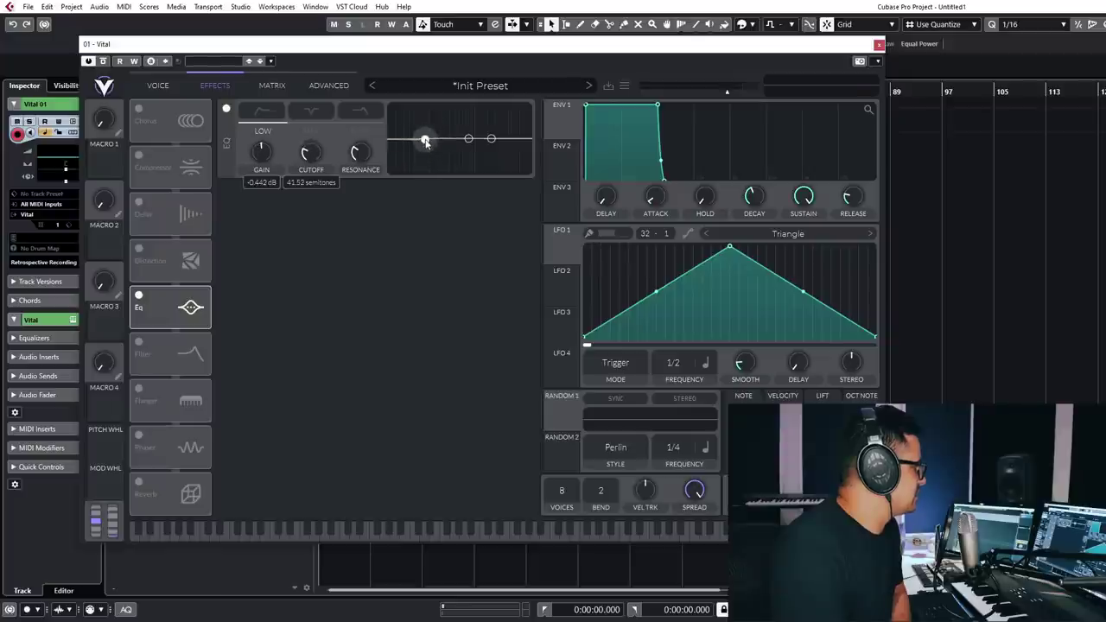
pyautogui.click(259, 111)
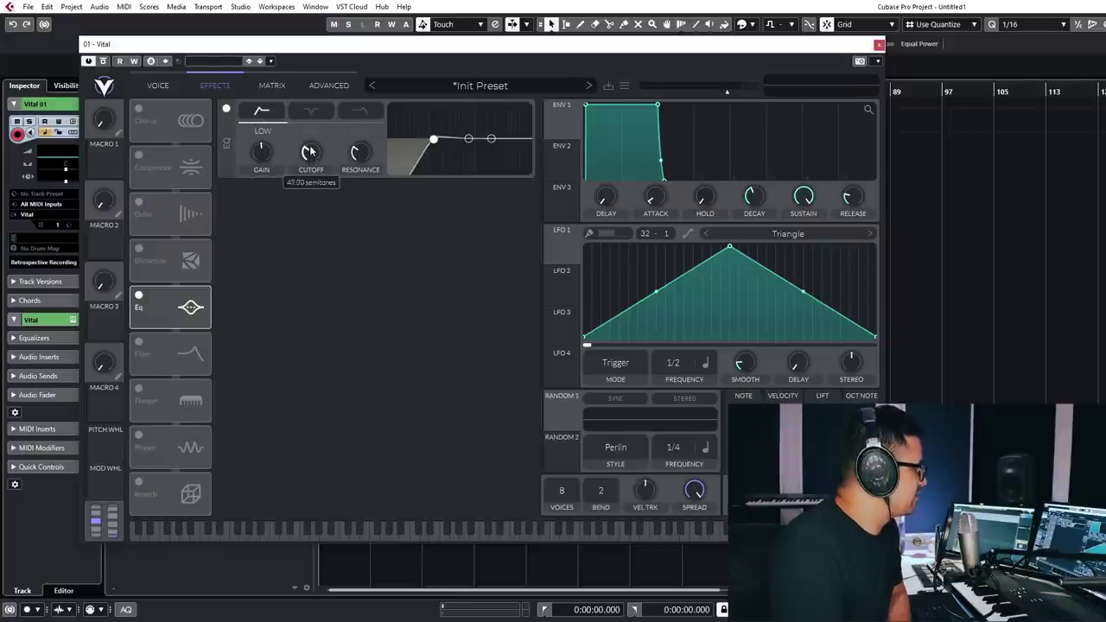
pyautogui.moveTo(346, 154); pyautogui.dragTo(529, 189)
pyautogui.click(360, 110)
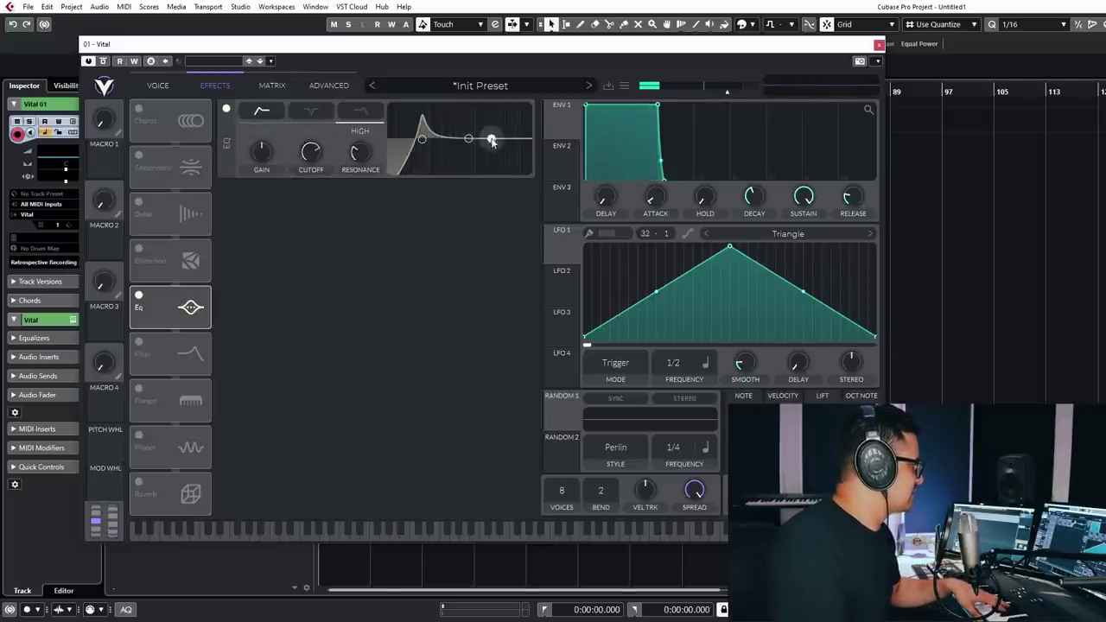
pyautogui.click(360, 111)
pyautogui.moveTo(311, 154)
pyautogui.mouseDown()
pyautogui.moveTo(319, 180)
pyautogui.moveTo(320, 143)
pyautogui.mouseUp()
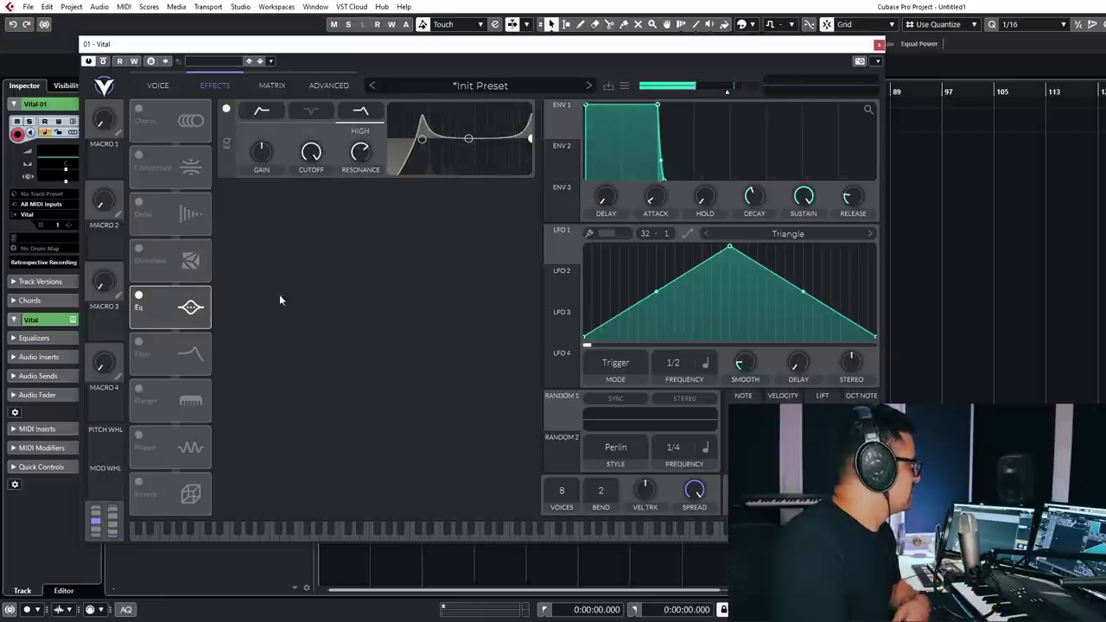
# - Turn on the Filter effect in Low High Comb mode with raised resonance and lowered cutoff
pyautogui.click(138, 343)
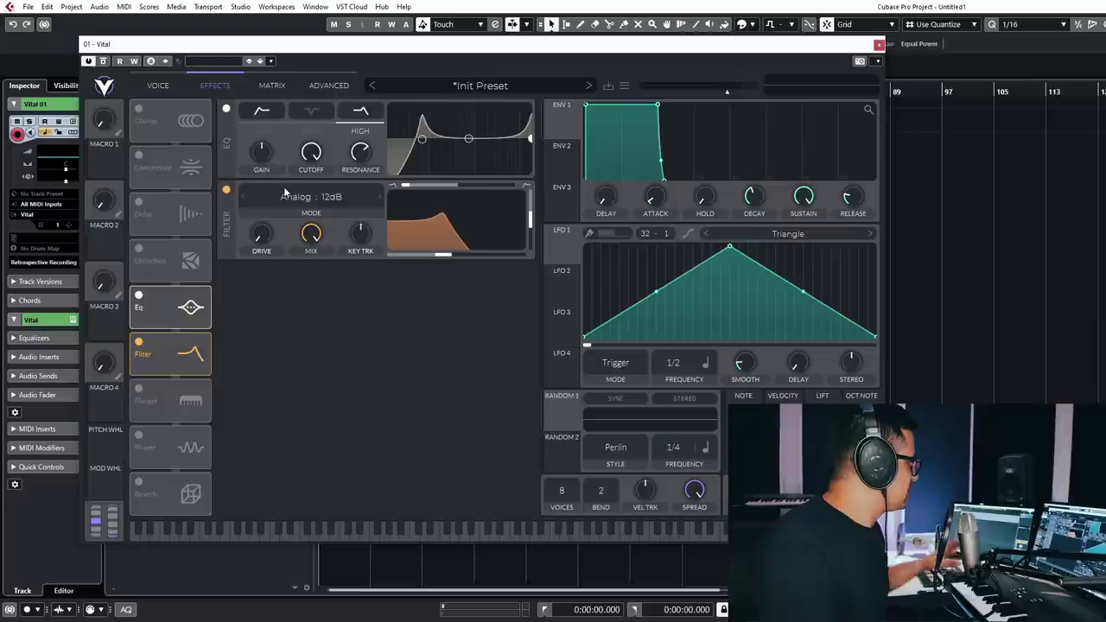
pyautogui.click(311, 197)
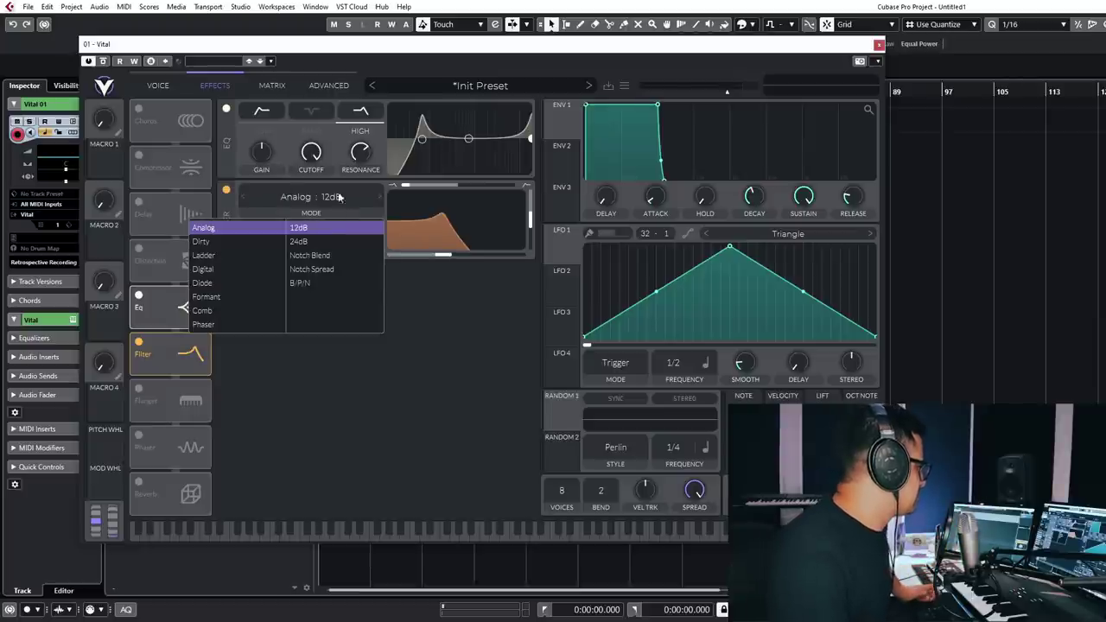
pyautogui.click(207, 310)
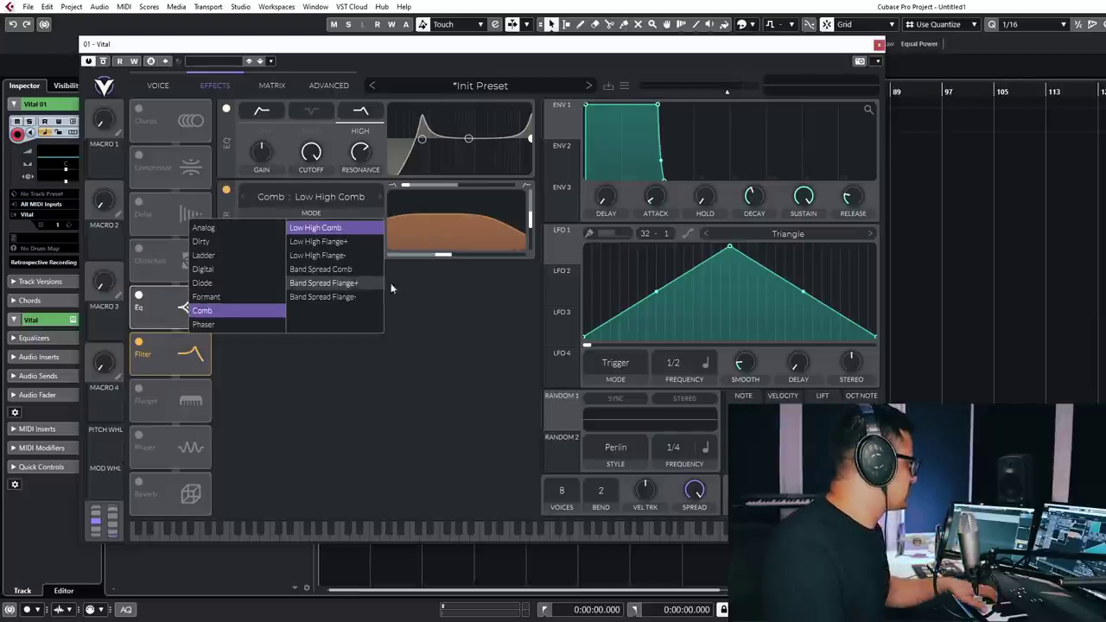
pyautogui.click(244, 343)
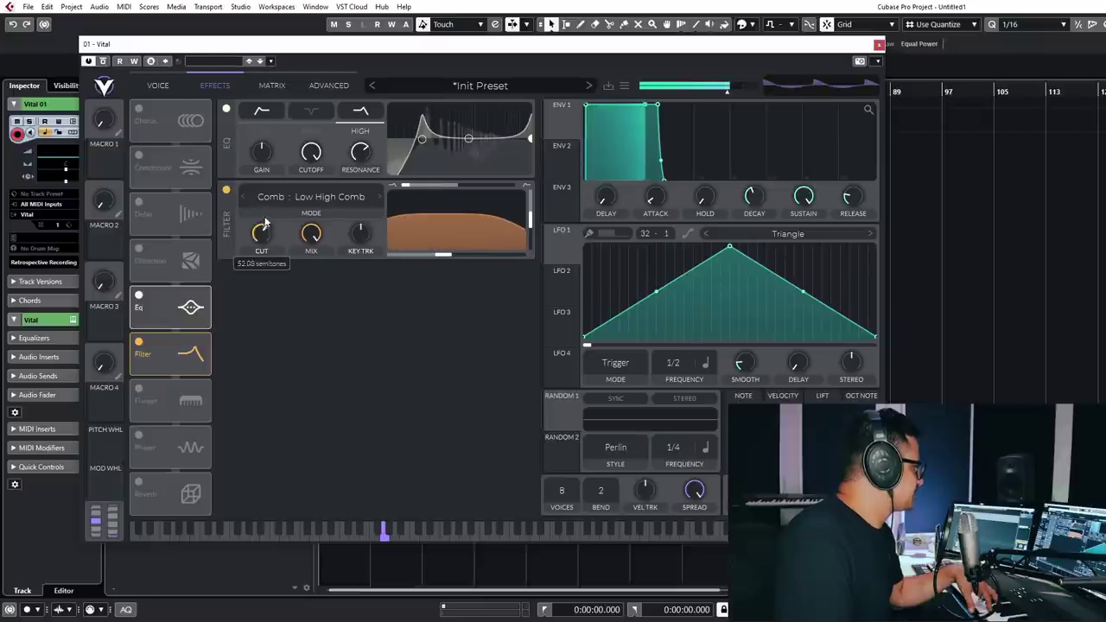
pyautogui.moveTo(373, 225)
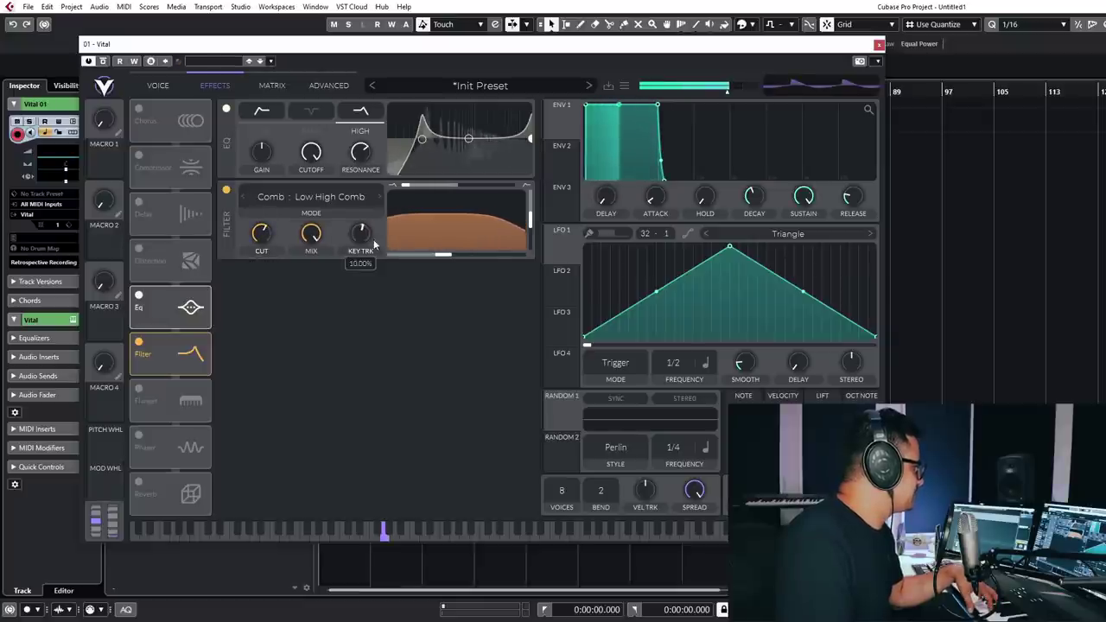
pyautogui.moveTo(531, 218); pyautogui.dragTo(533, 203)
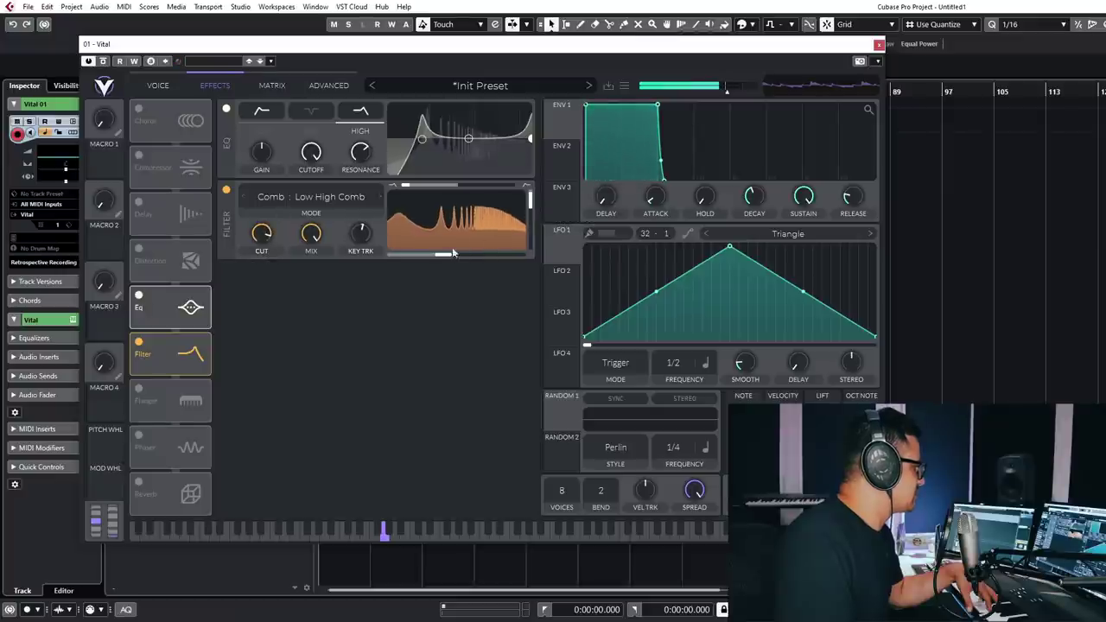
pyautogui.moveTo(442, 256)
pyautogui.mouseDown()
pyautogui.moveTo(425, 262)
pyautogui.moveTo(445, 259)
pyautogui.mouseUp()
pyautogui.moveTo(530, 216); pyautogui.dragTo(531, 211)
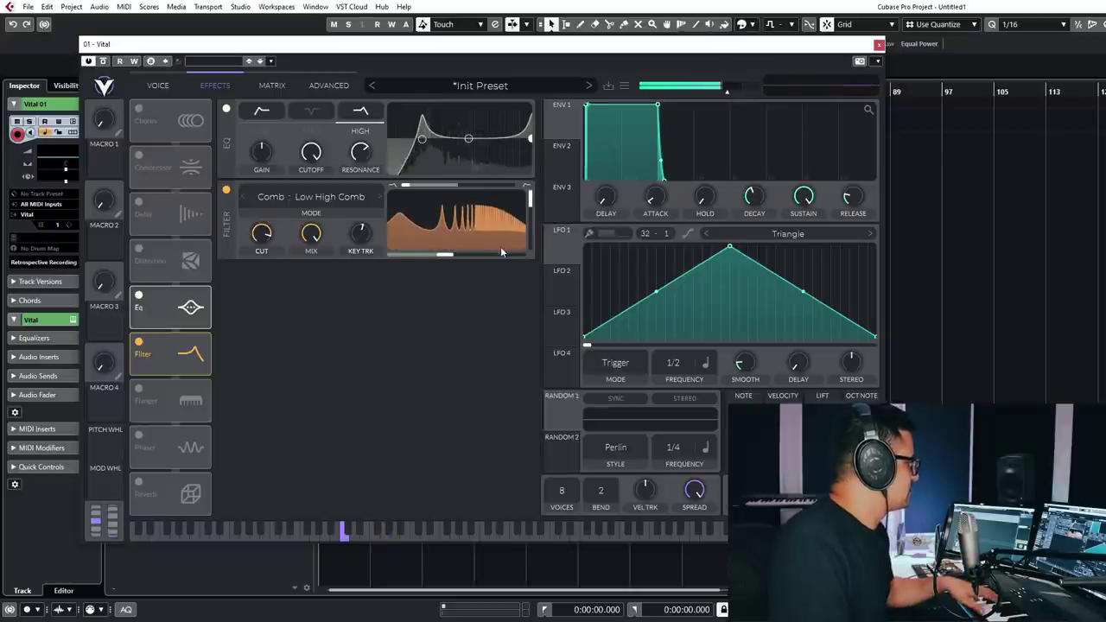
pyautogui.moveTo(271, 259)
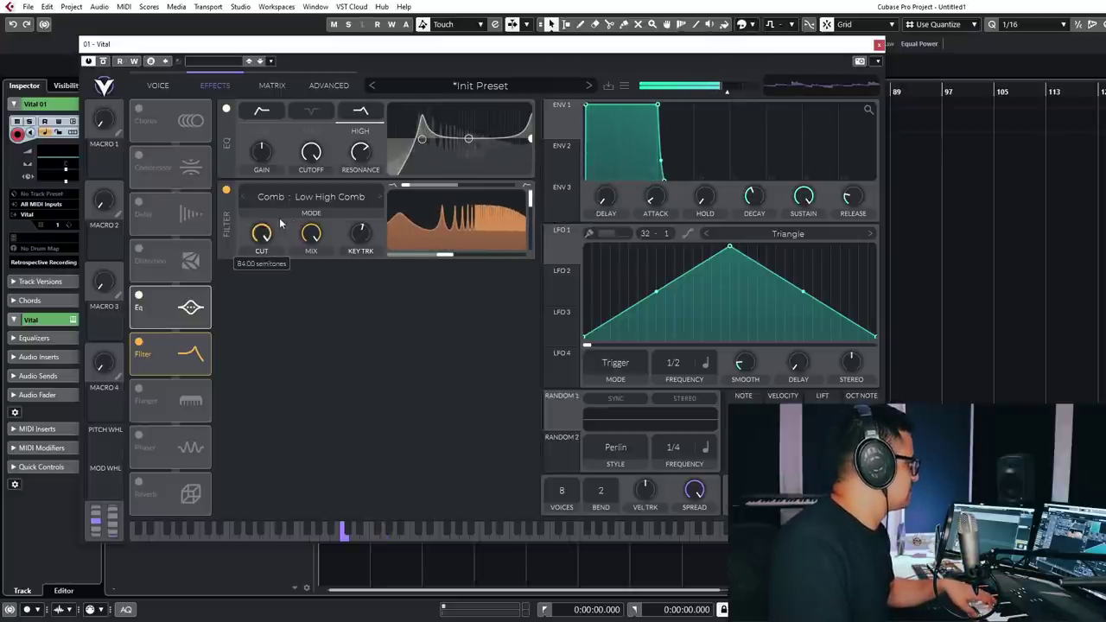
pyautogui.moveTo(437, 262)
pyautogui.moveTo(436, 262); pyautogui.dragTo(419, 262)
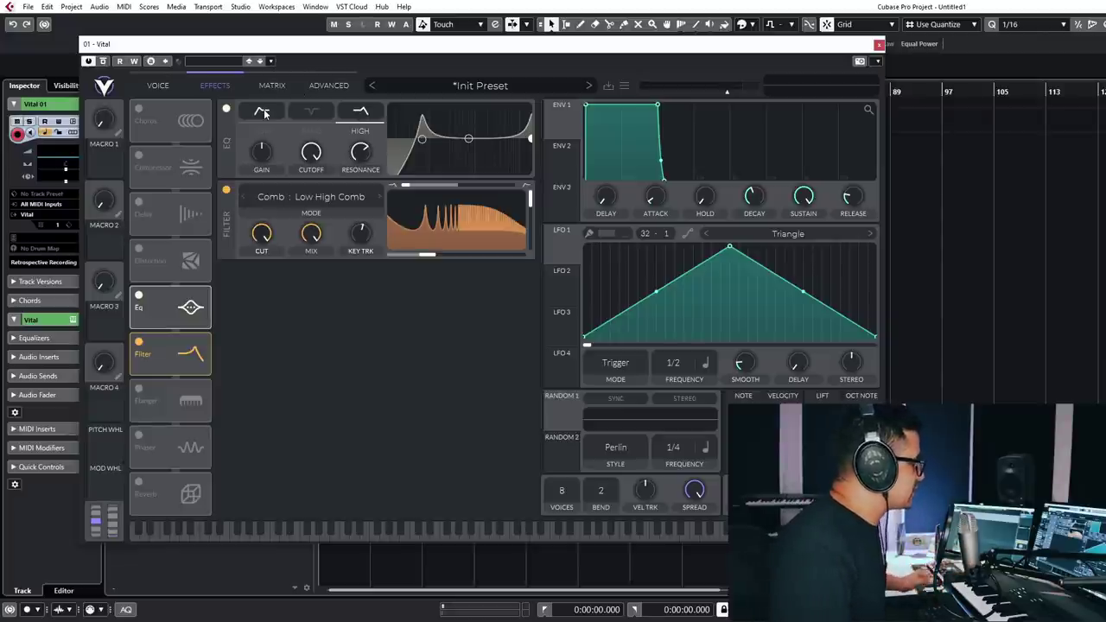
# - Switch off the EQ, route LFO 1 to the comb filter, and slow it to 1/1
pyautogui.click(228, 109)
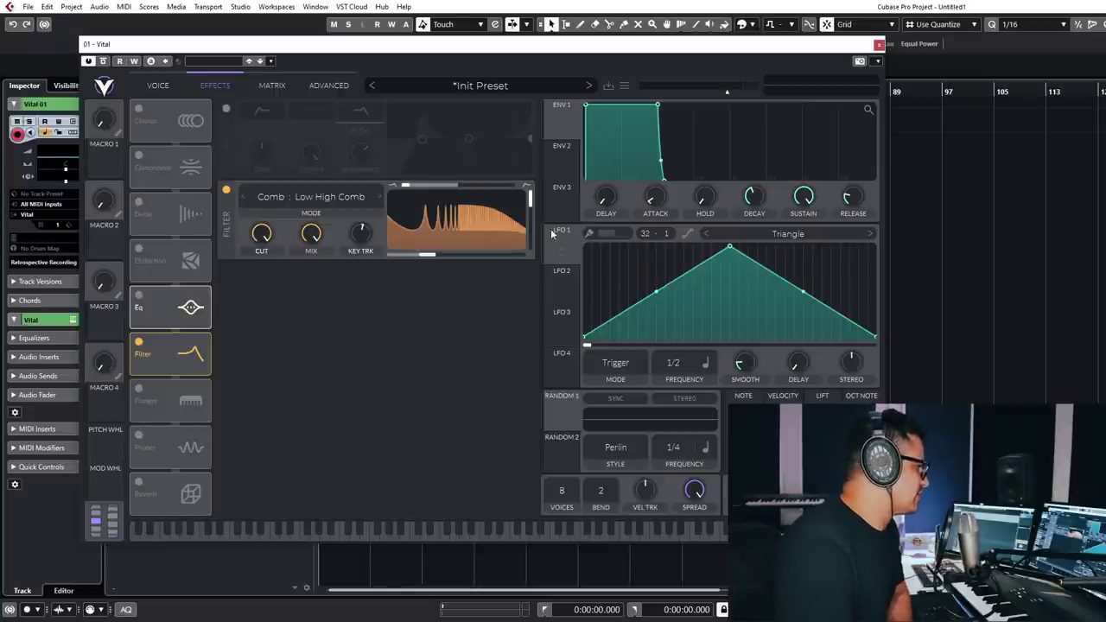
pyautogui.moveTo(560, 257); pyautogui.dragTo(447, 253)
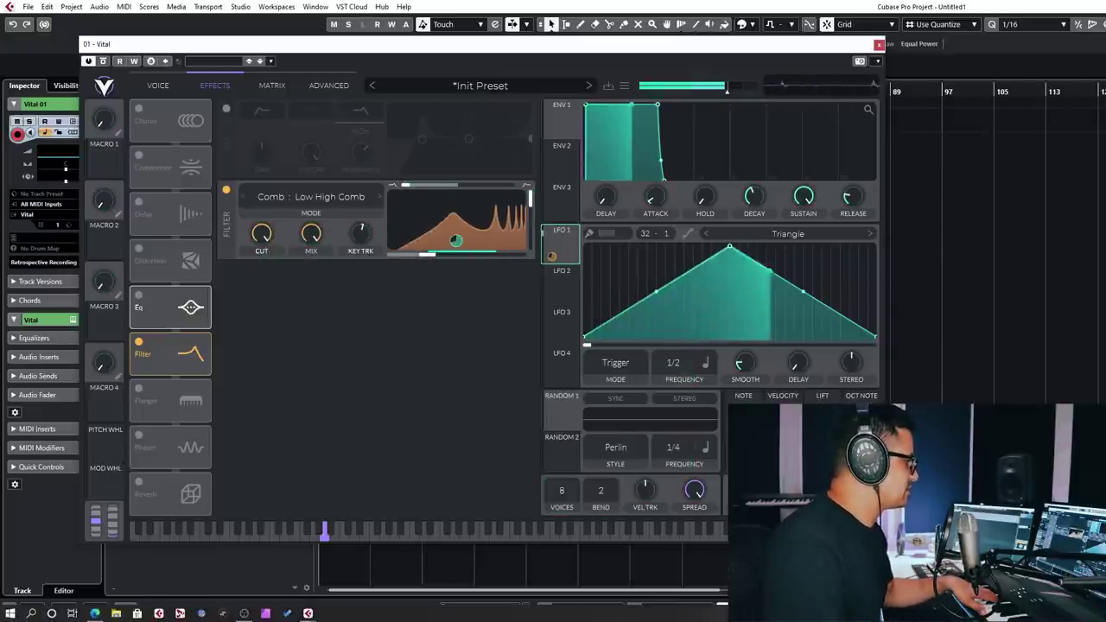
pyautogui.scroll(-1, 673, 363)
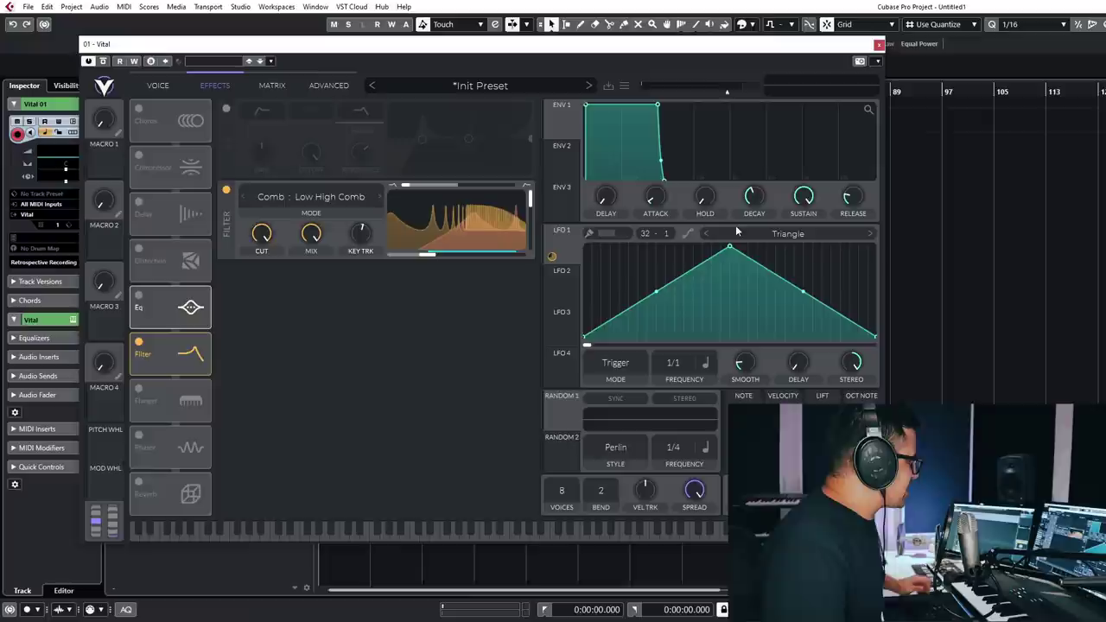
# - Try the Time Traveller wavetable on oscillator 1
pyautogui.click(316, 85)
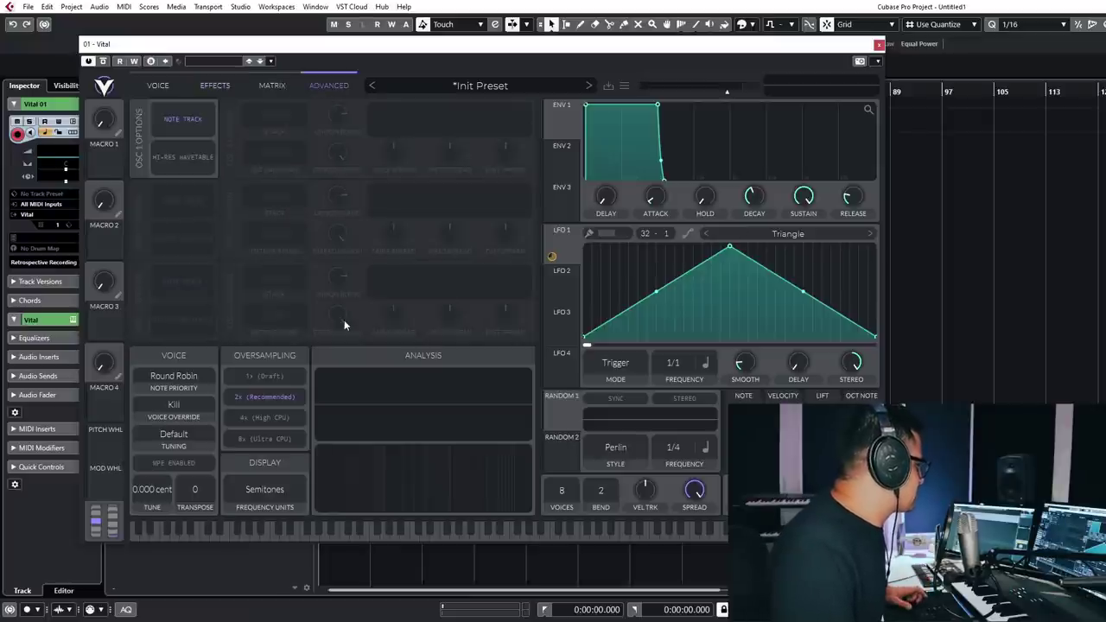
pyautogui.click(158, 86)
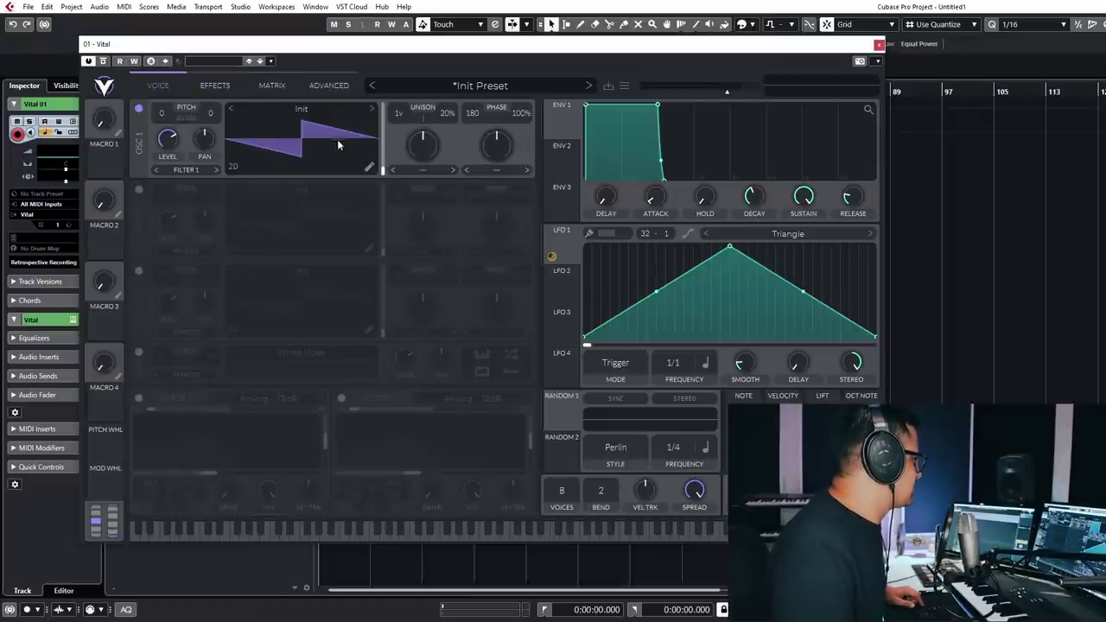
pyautogui.click(480, 86)
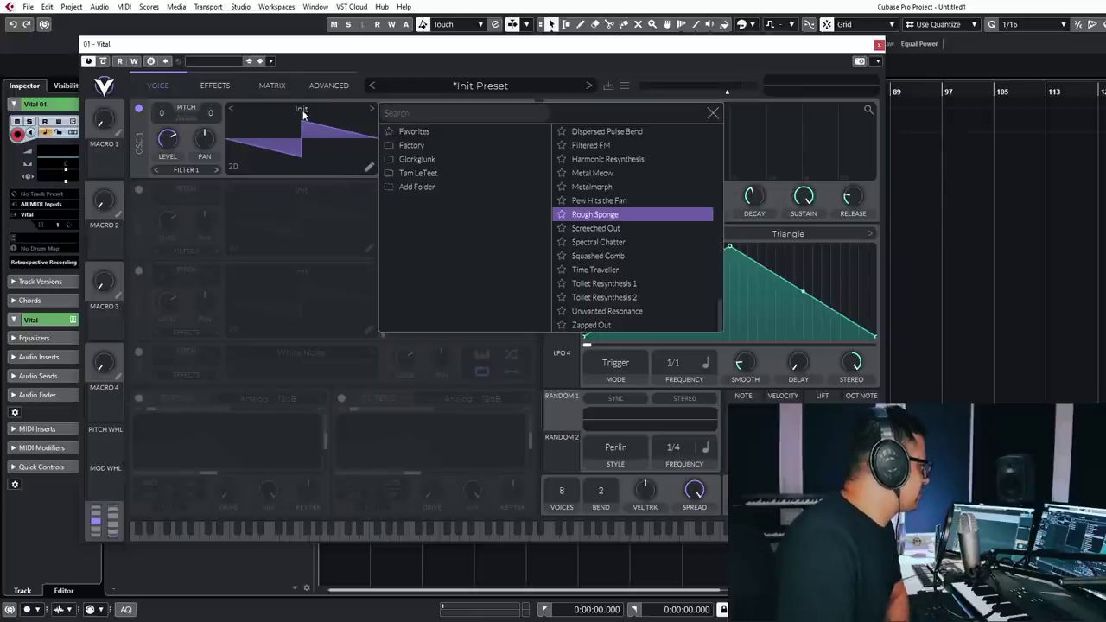
pyautogui.click(592, 270)
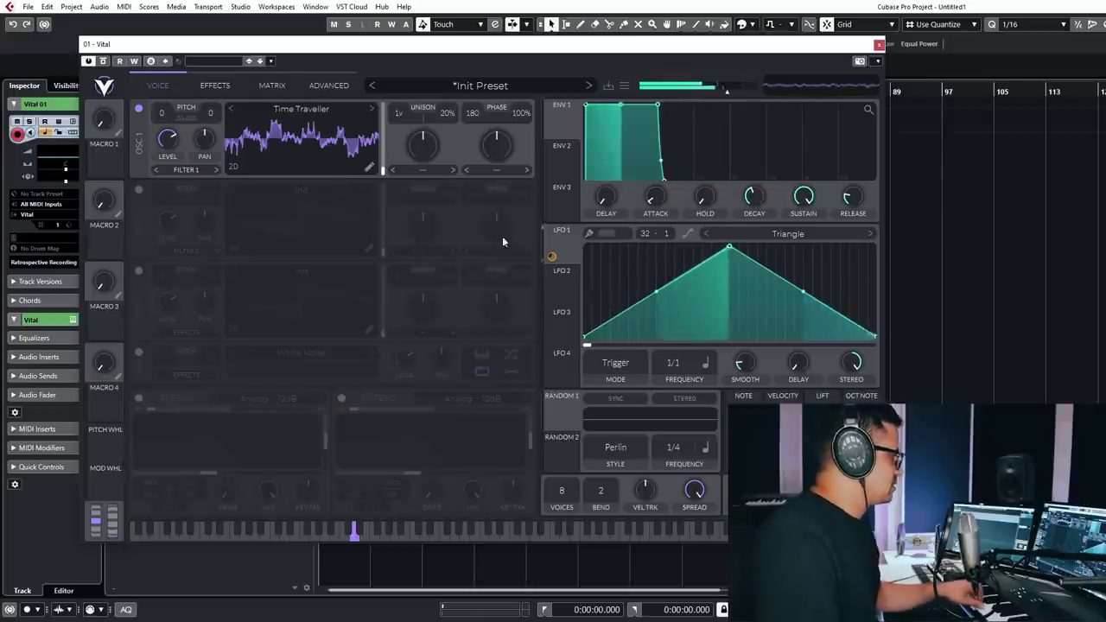
# - Initialize the preset, audition several wavetables, and load Rough Sponge on oscillator 1
pyautogui.rightClick(480, 86)
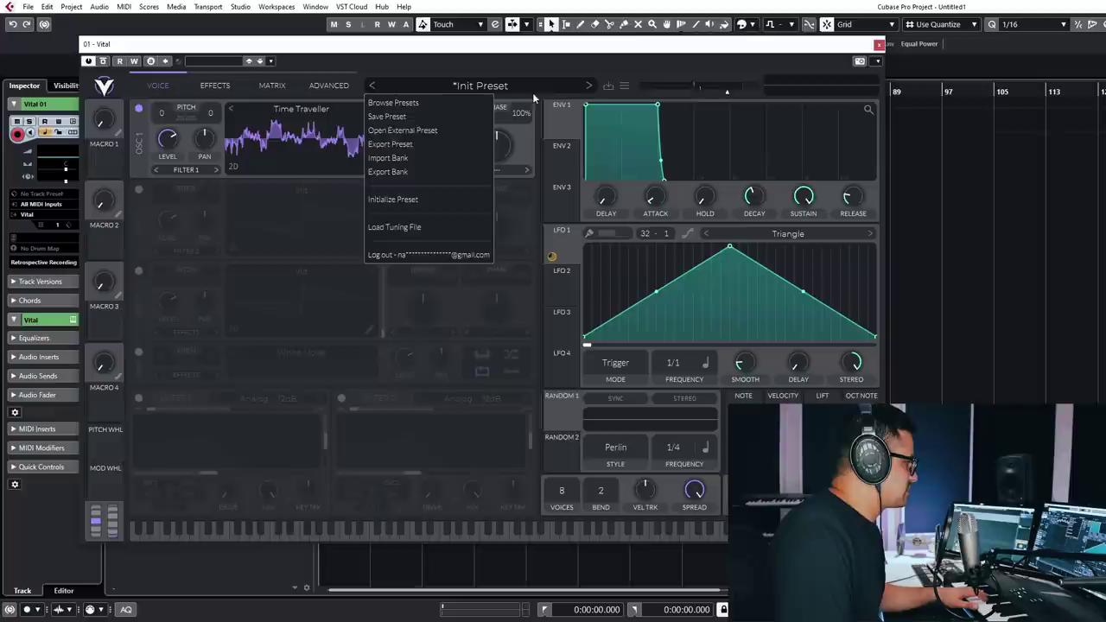
pyautogui.click(393, 199)
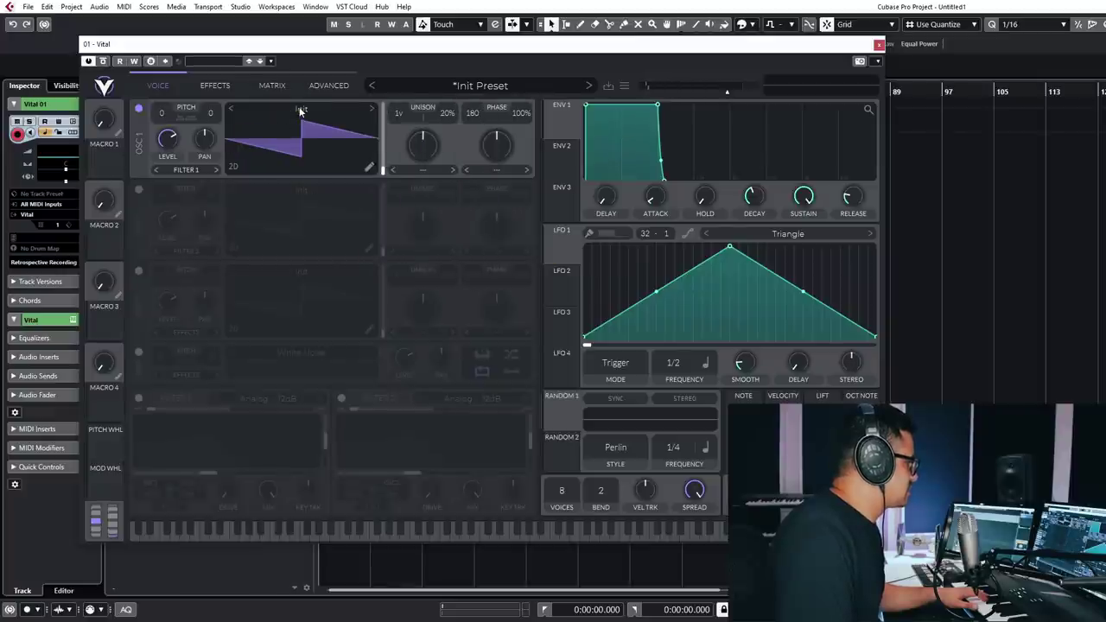
pyautogui.click(480, 86)
pyautogui.click(594, 270)
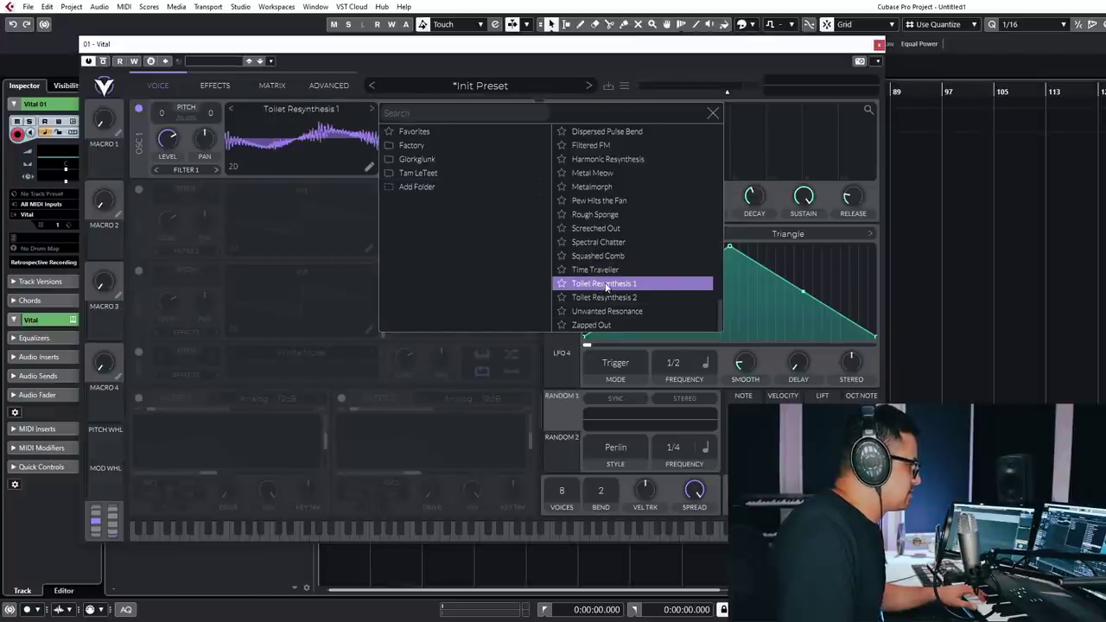
pyautogui.click(594, 214)
pyautogui.click(592, 186)
pyautogui.doubleClick(593, 216)
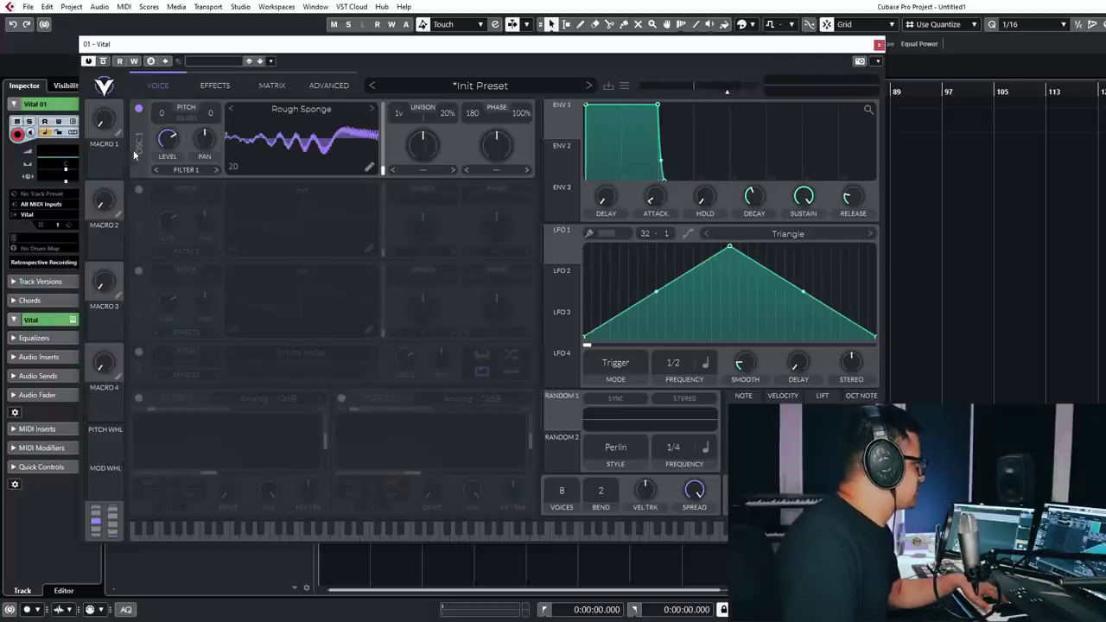
# - Load Harmonic Resynthesis at frame 127.2 with 6 unison voices and 5% detune
pyautogui.moveTo(383, 169); pyautogui.dragTo(389, 138)
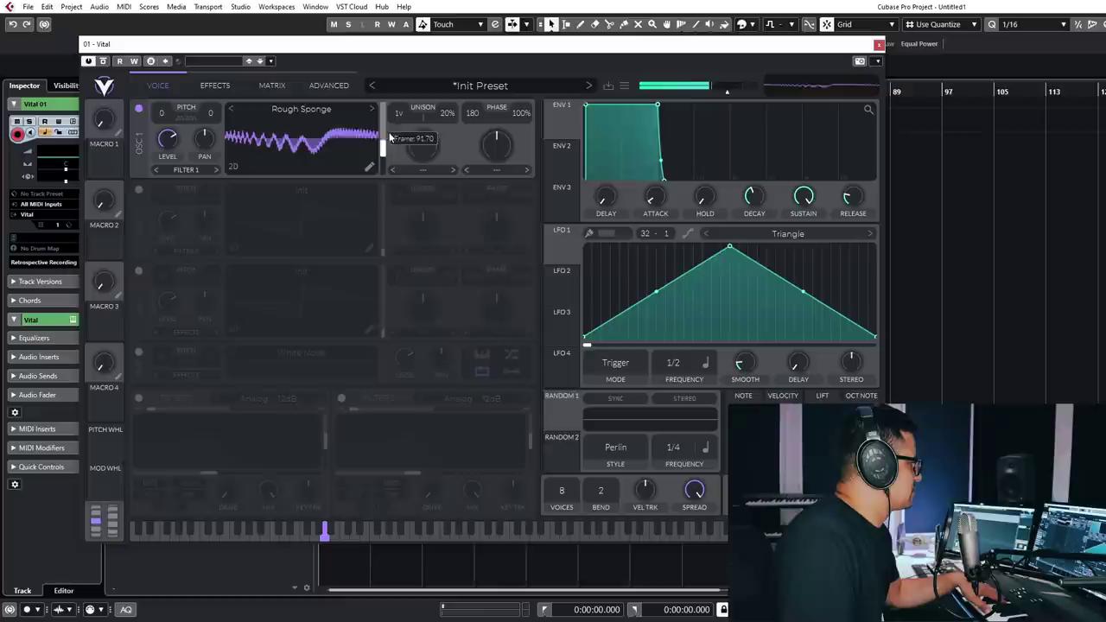
pyautogui.click(313, 110)
pyautogui.click(605, 159)
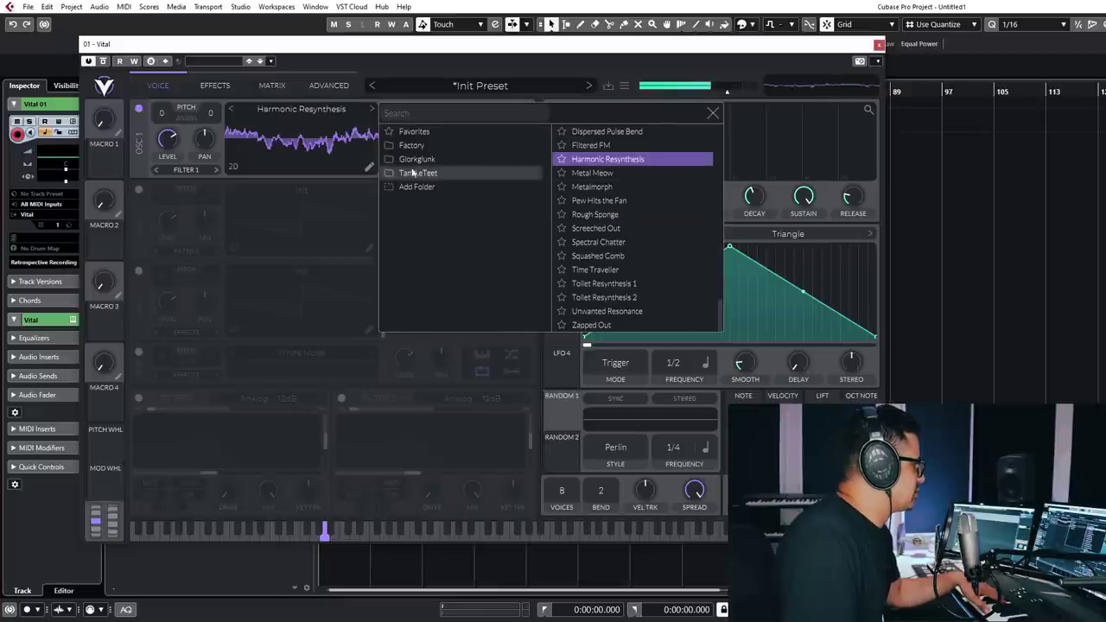
pyautogui.click(372, 145)
pyautogui.moveTo(383, 147); pyautogui.dragTo(389, 138)
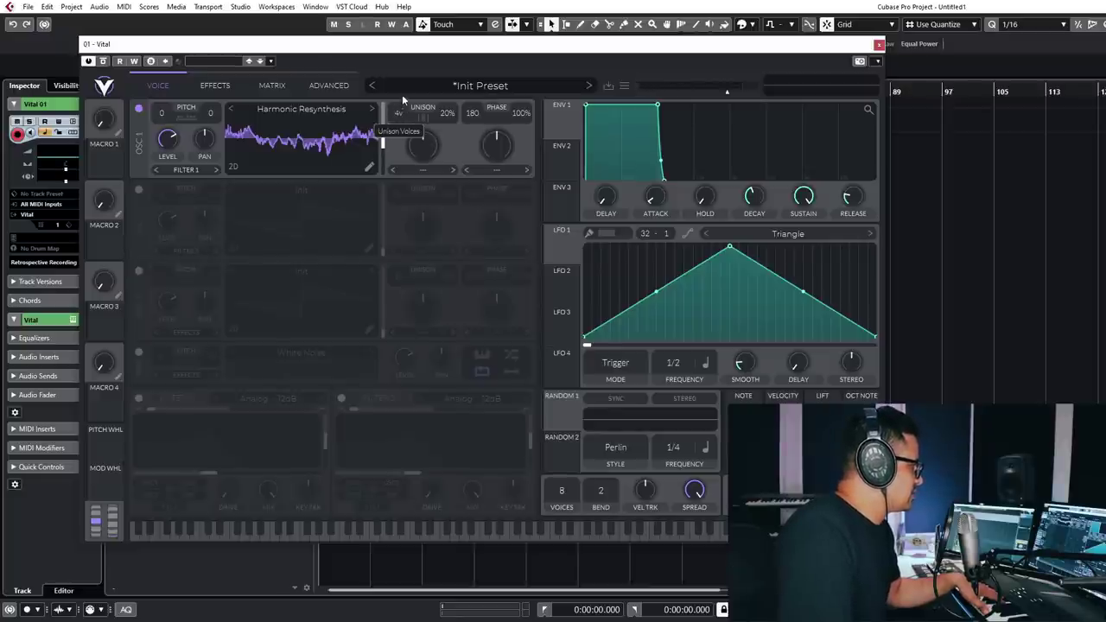
pyautogui.scroll(1, 400, 118)
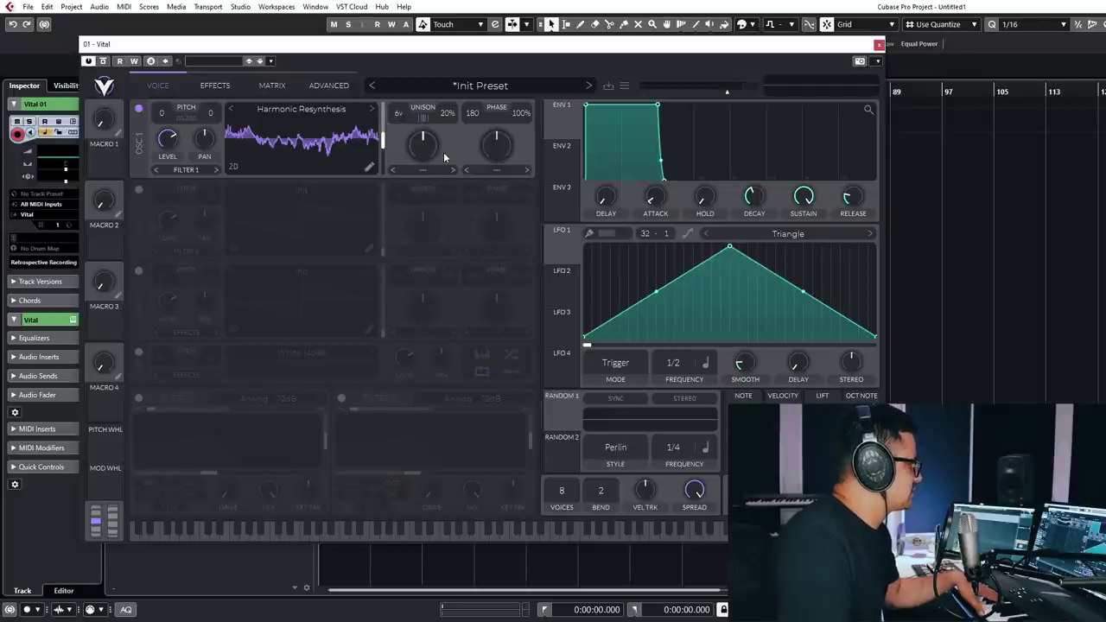
pyautogui.scroll(-5, 447, 116)
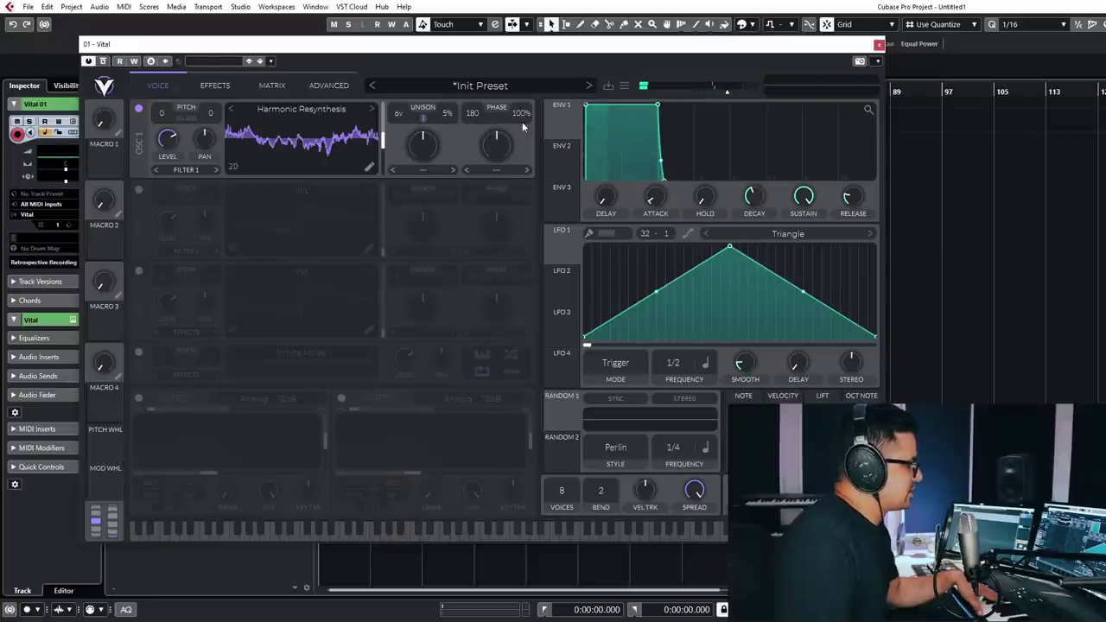
# - Audition oscillator 1's unison stack modes Center Drop 12, 2x Octave and Minor Chord
pyautogui.click(311, 88)
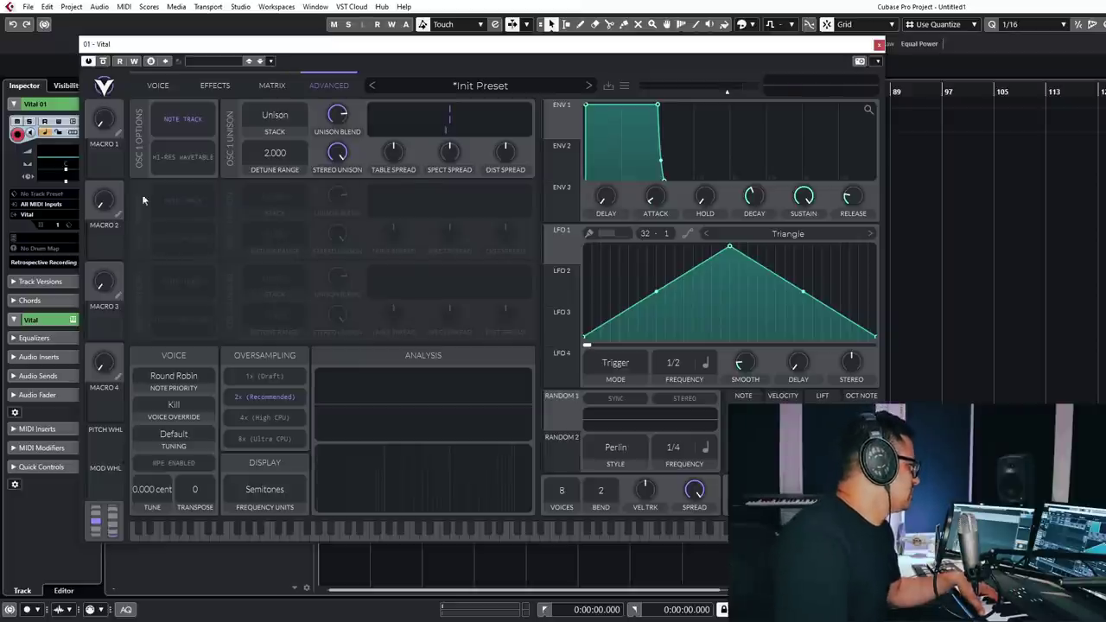
pyautogui.click(273, 115)
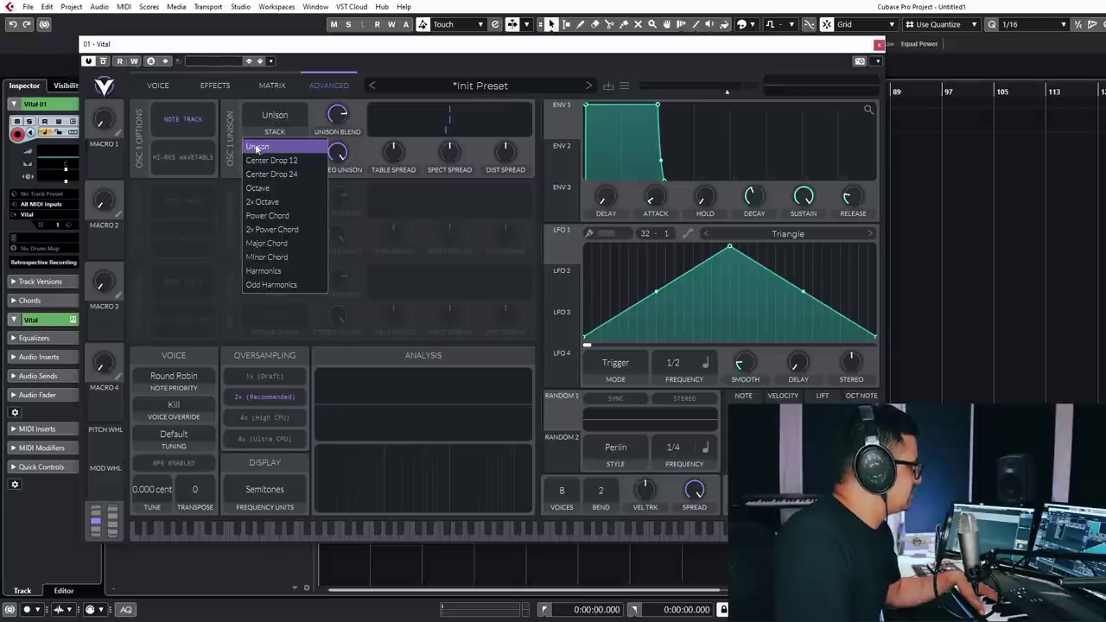
pyautogui.click(274, 160)
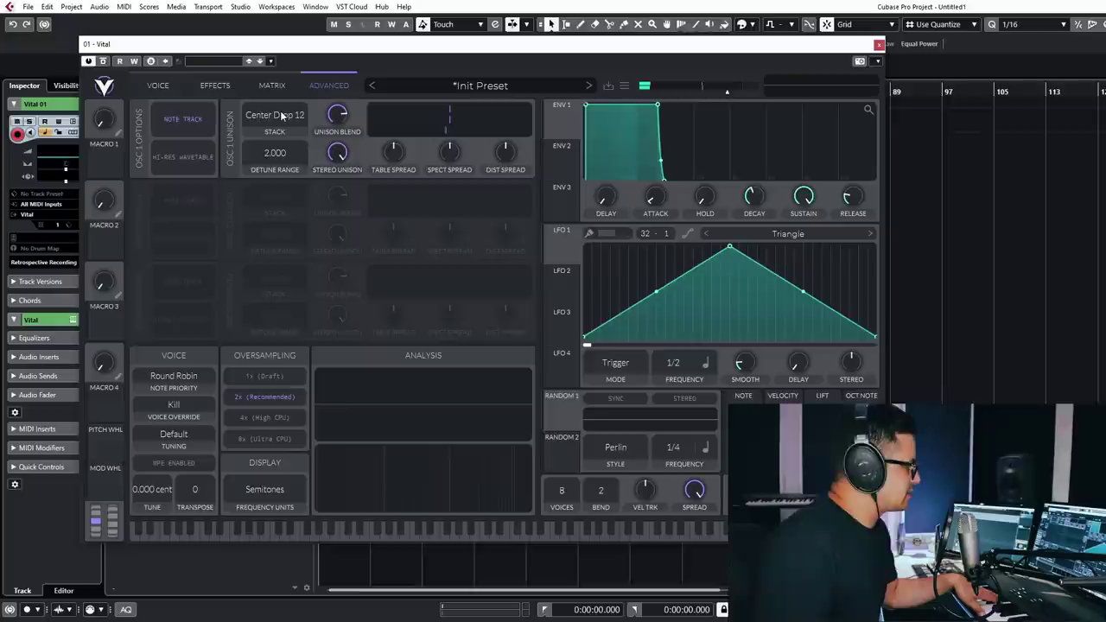
pyautogui.click(281, 117)
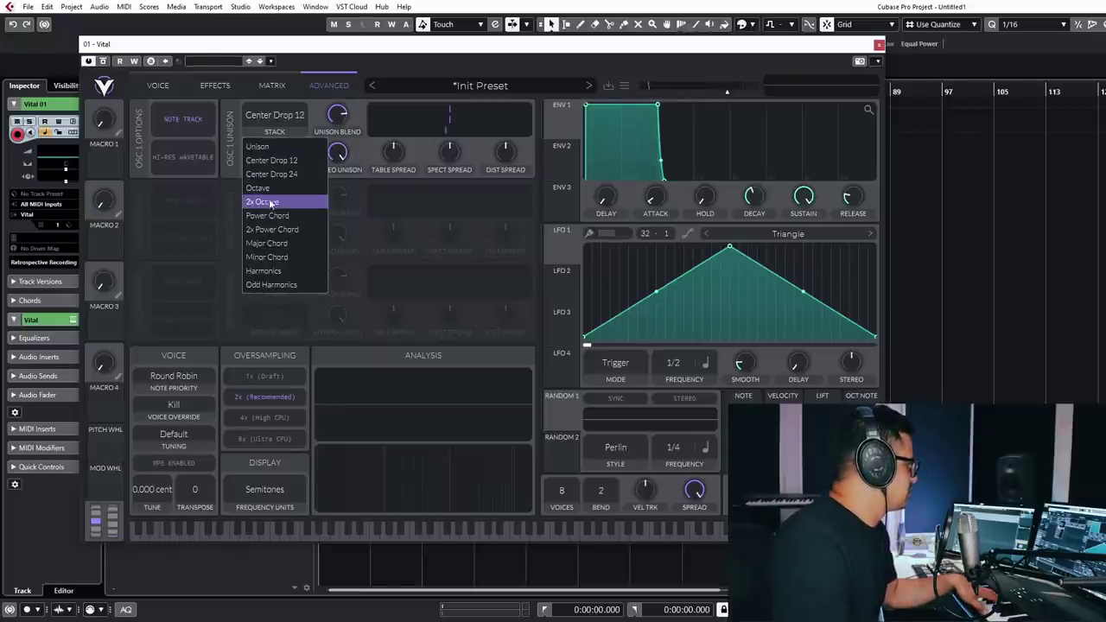
pyautogui.click(271, 202)
pyautogui.click(275, 116)
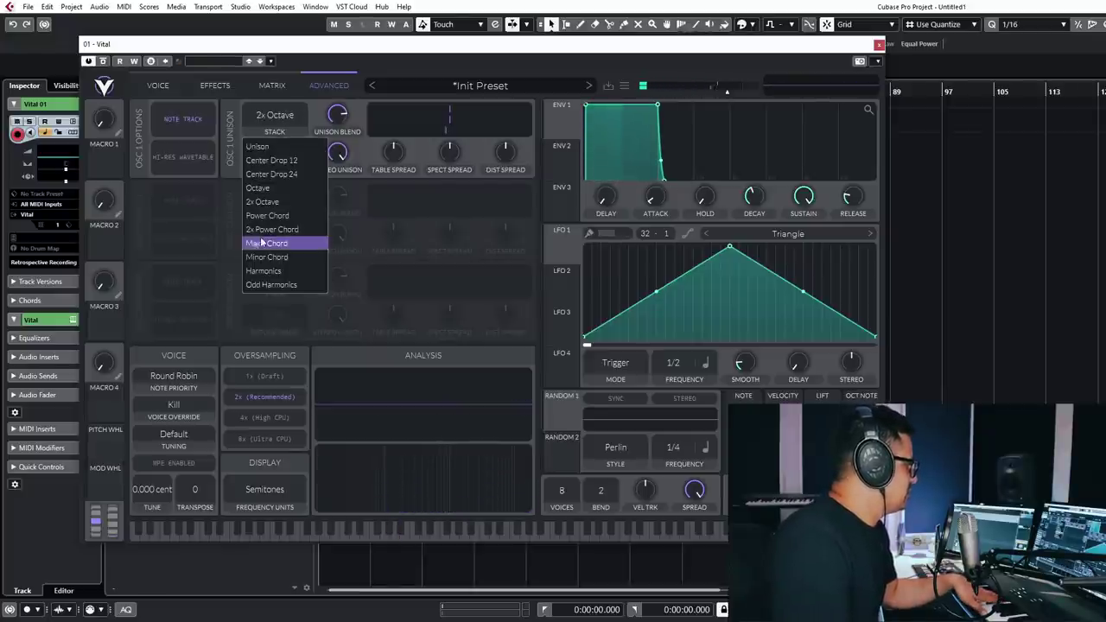
pyautogui.click(286, 257)
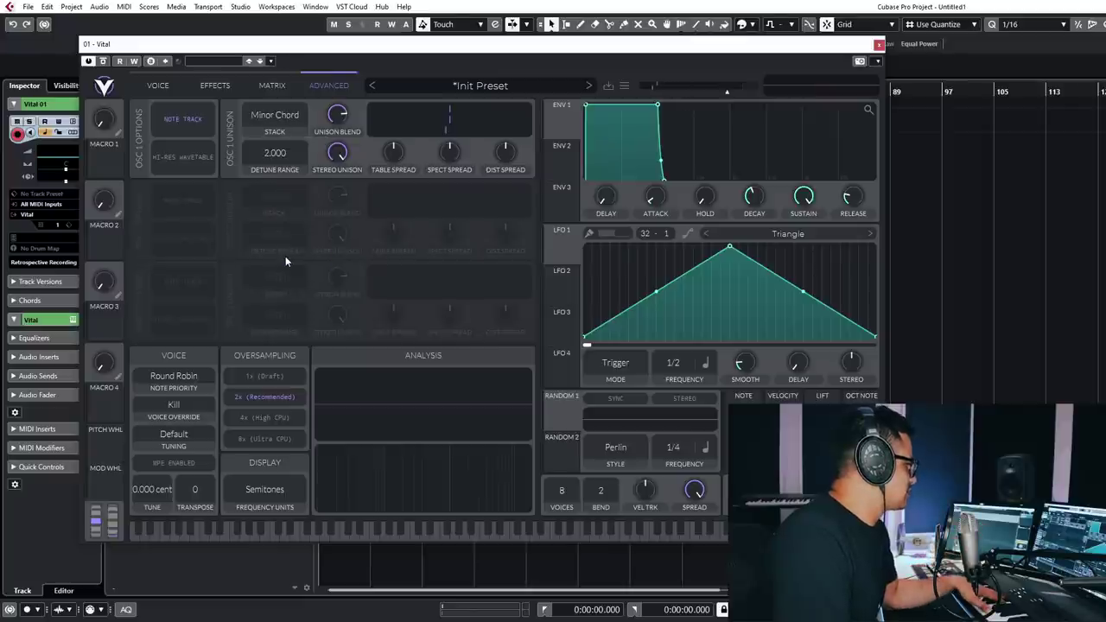
# - Try Odd Harmonics, return the stack to Unison, and raise Table Spread to about 60
pyautogui.click(274, 116)
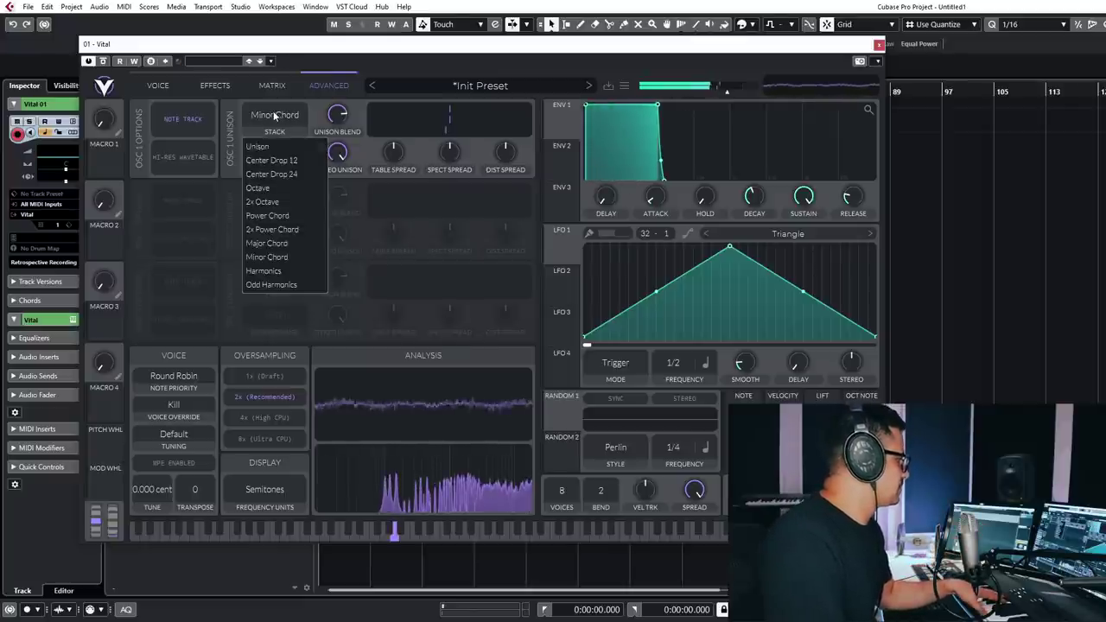
pyautogui.click(263, 285)
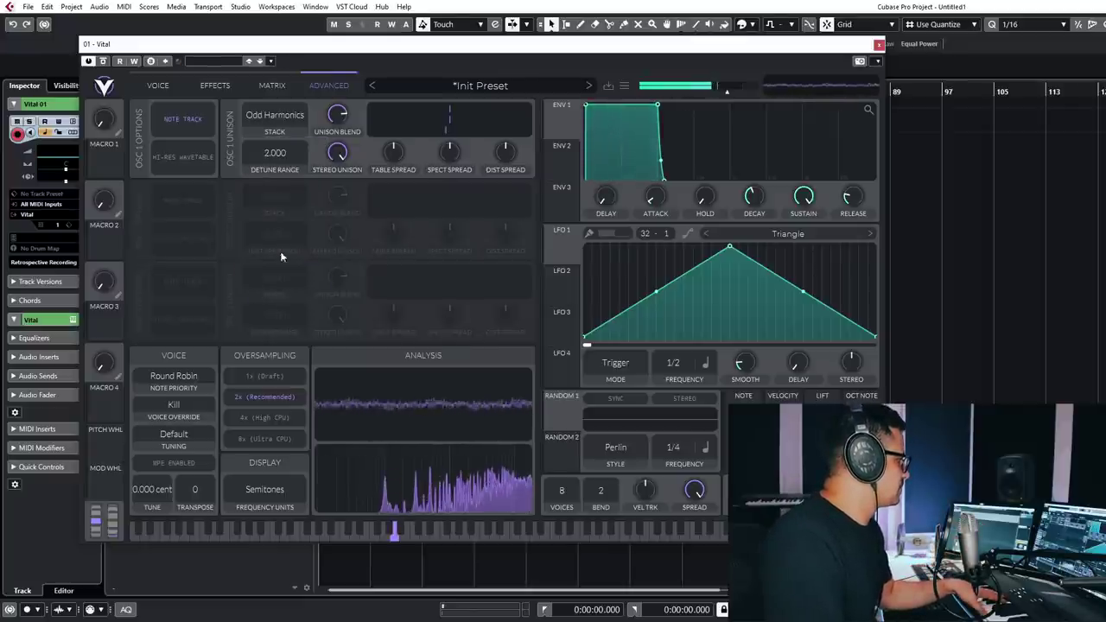
pyautogui.click(268, 121)
pyautogui.click(258, 146)
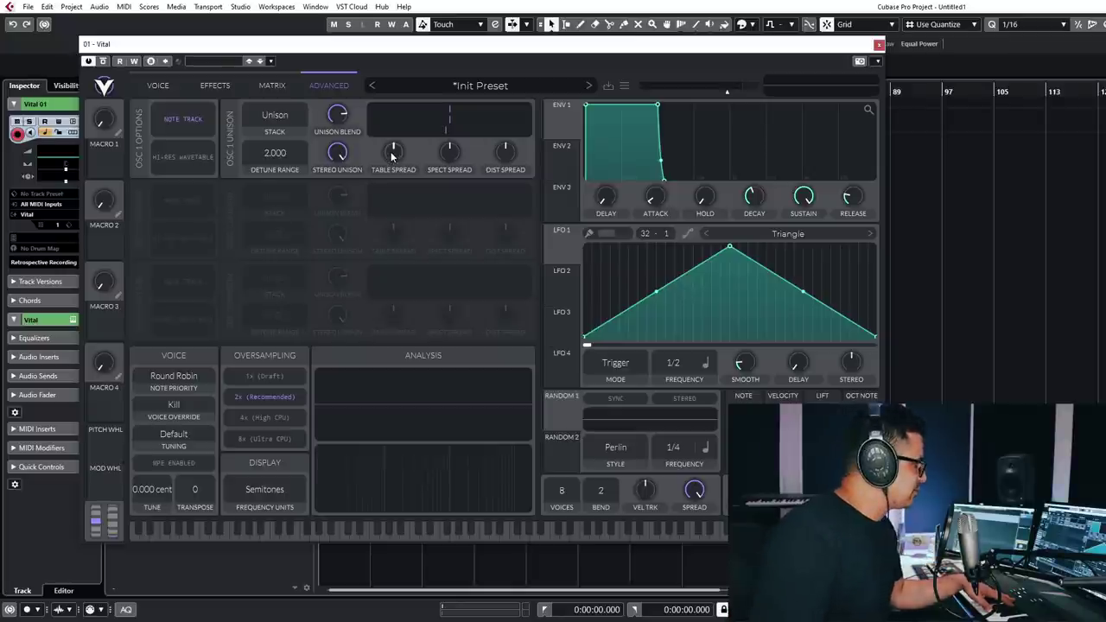
pyautogui.moveTo(391, 154); pyautogui.dragTo(381, 189)
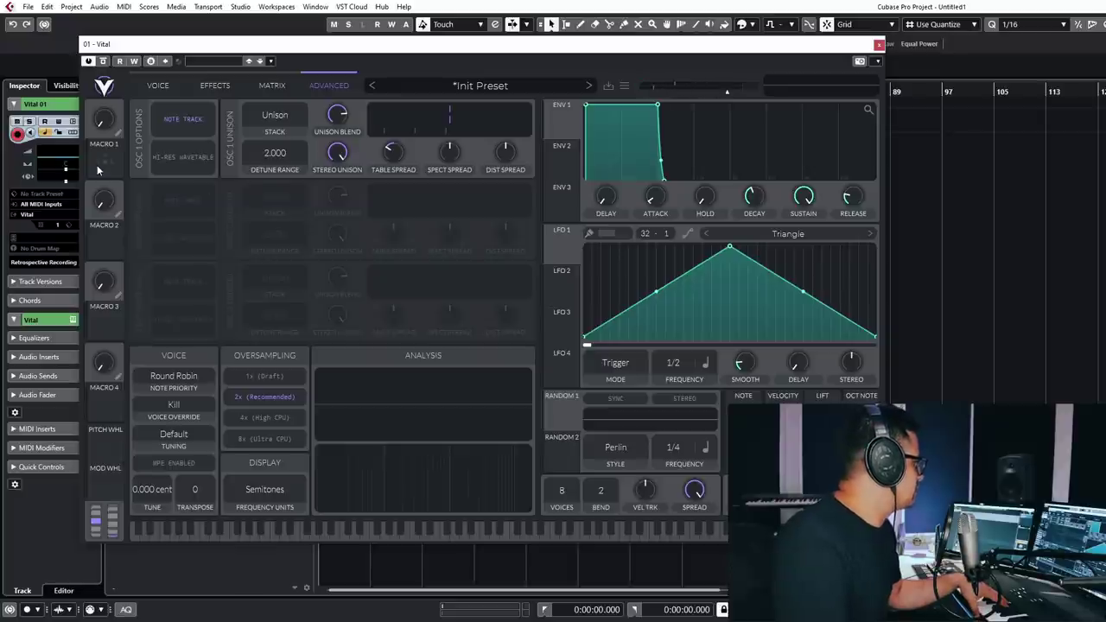
pyautogui.click(162, 86)
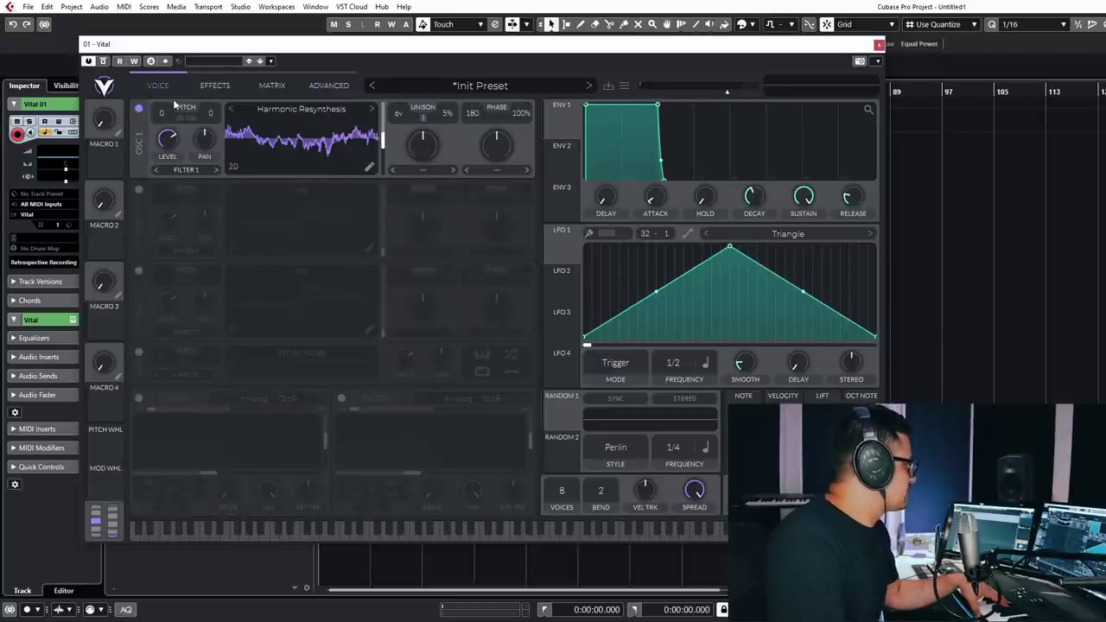
# - Set oscillator 1's spectral morph to Inharmonic Stretch, after trying Formant Scale
pyautogui.click(422, 173)
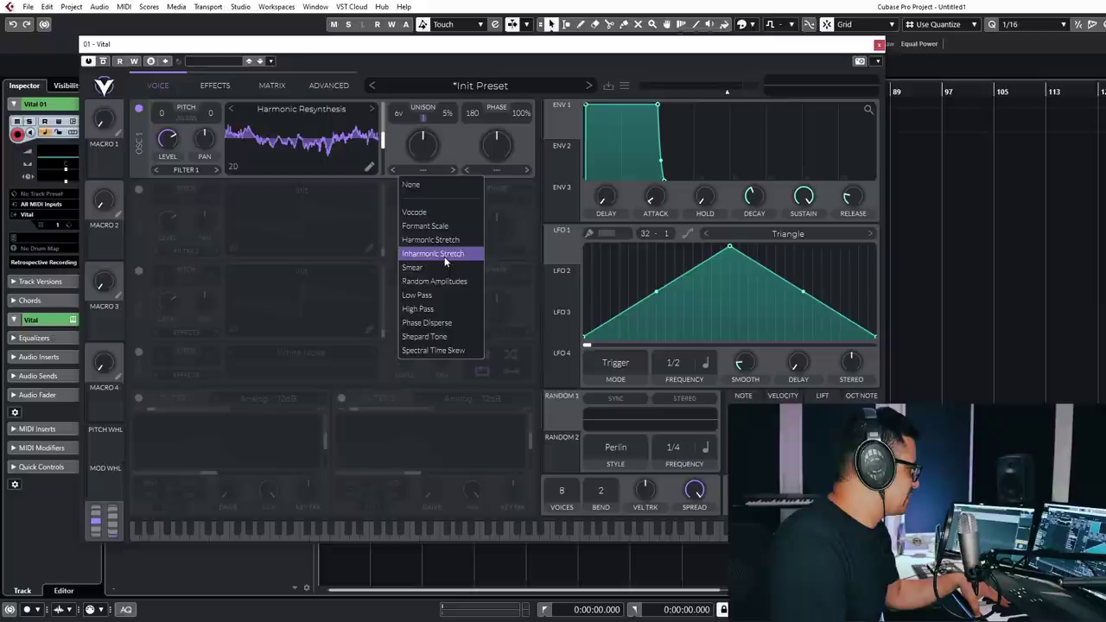
pyautogui.click(432, 228)
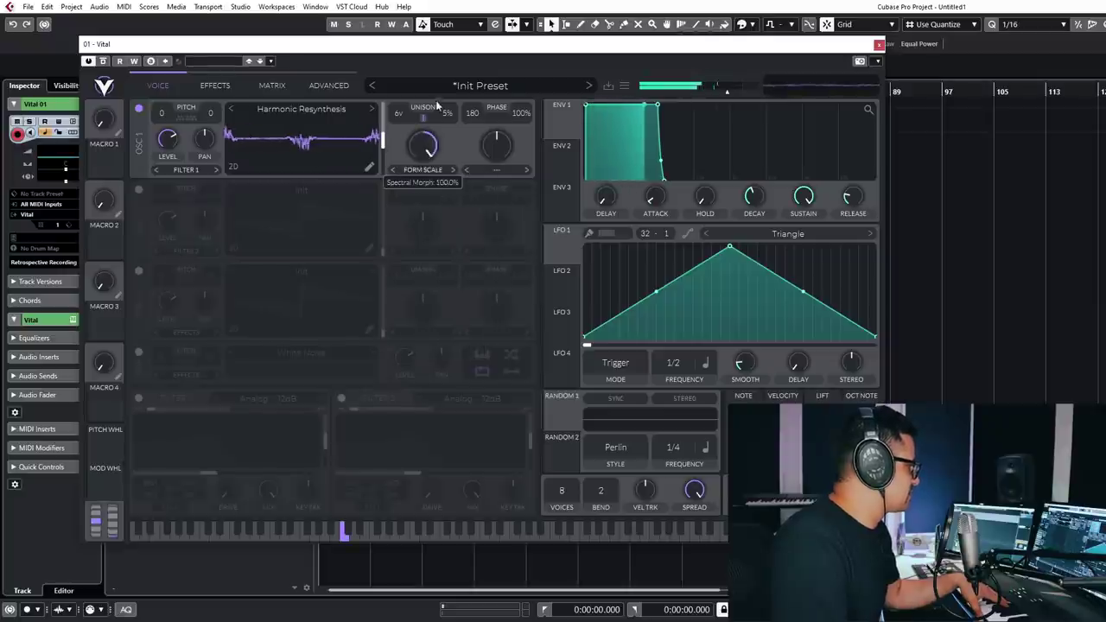
pyautogui.click(427, 169)
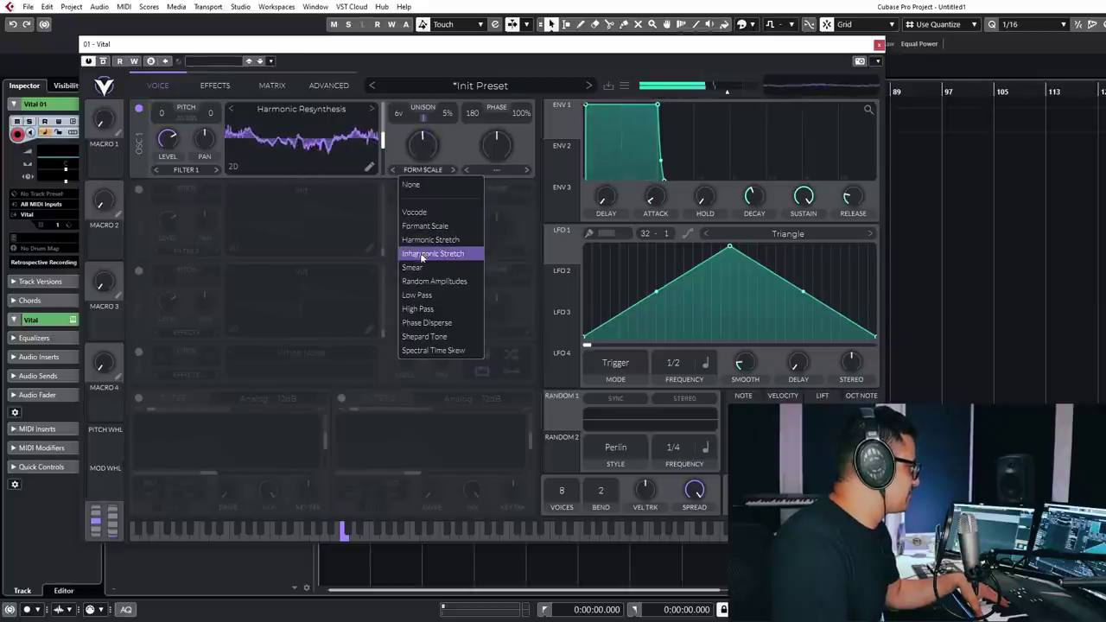
pyautogui.click(423, 254)
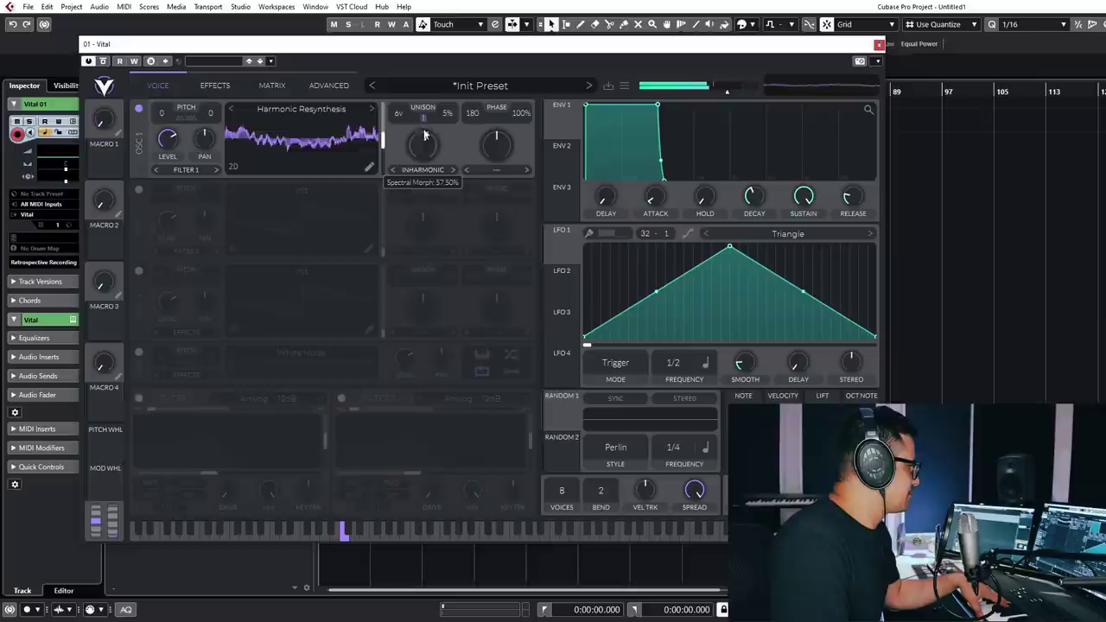
# - Set the phase distortion to Pulse, via Bend, and turn its amount down low
pyautogui.click(501, 173)
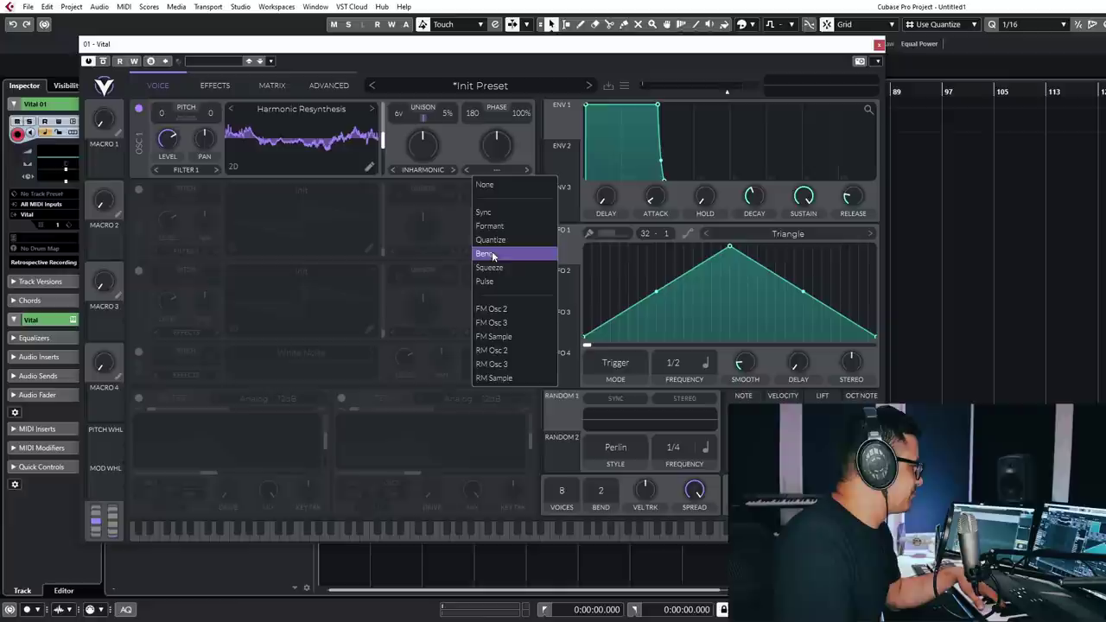
pyautogui.click(492, 254)
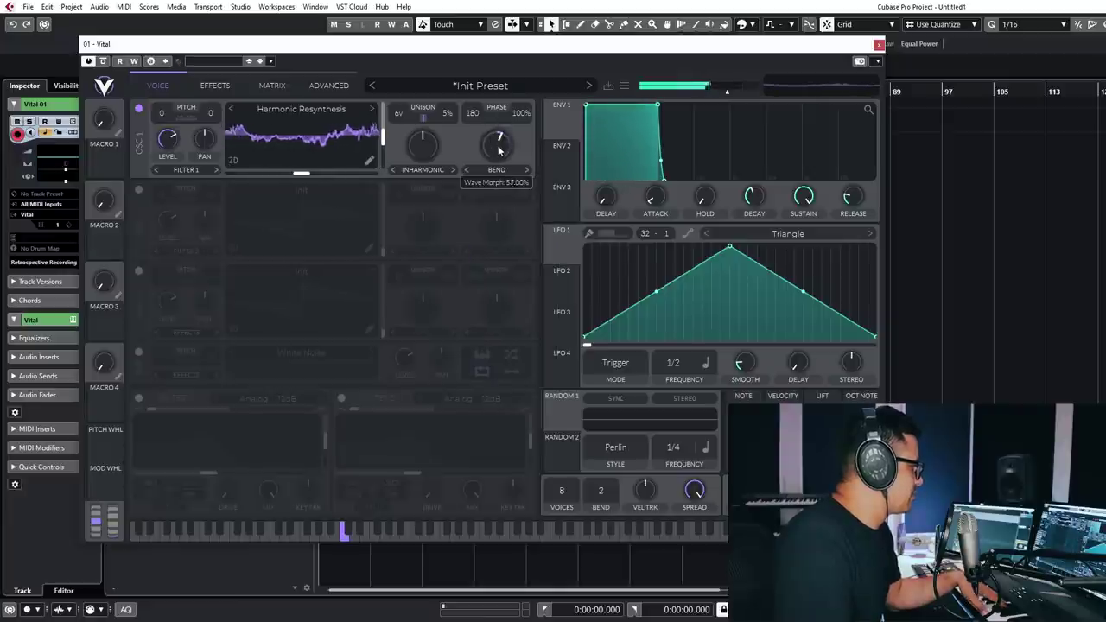
pyautogui.click(476, 171)
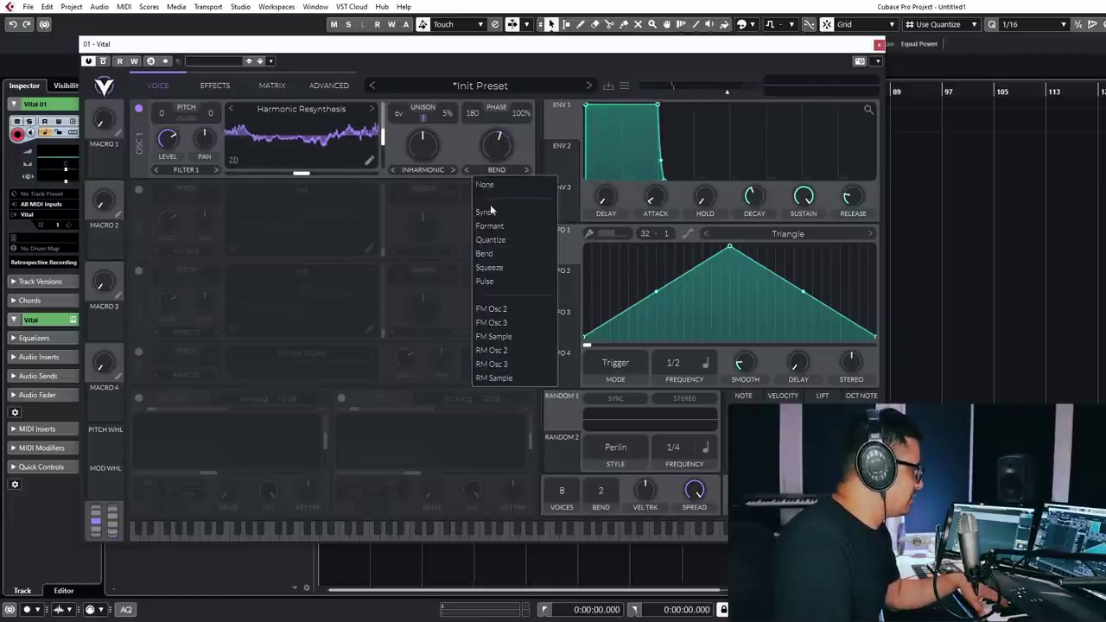
pyautogui.click(483, 285)
pyautogui.moveTo(491, 138); pyautogui.dragTo(487, 213)
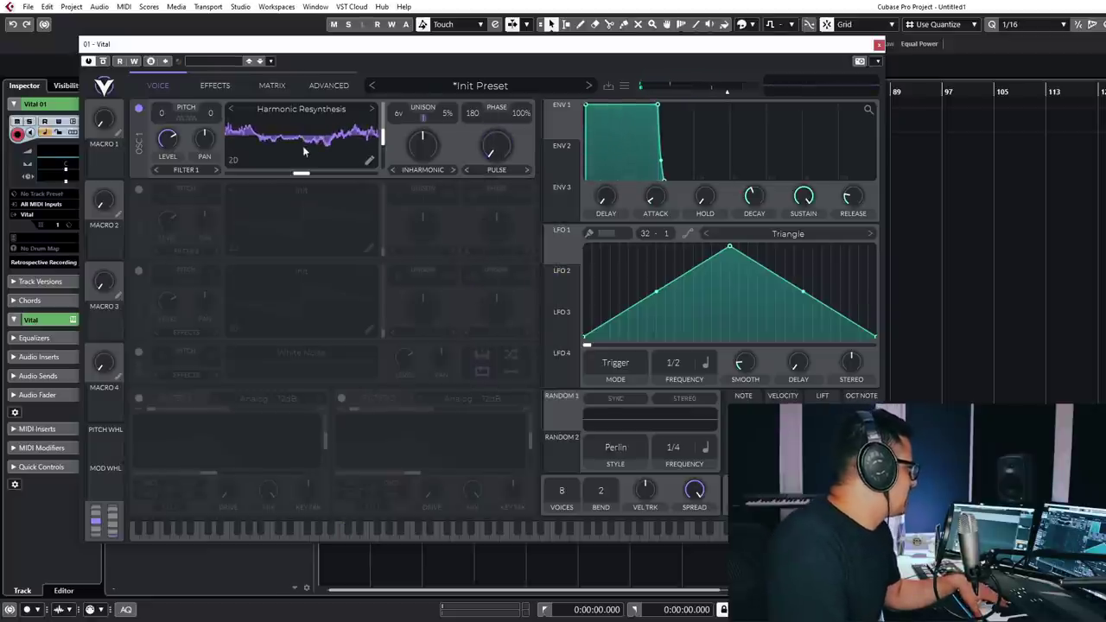
# - Raise oscillator 1's unison Spect Spread to 42% on the Advanced page
pyautogui.click(329, 85)
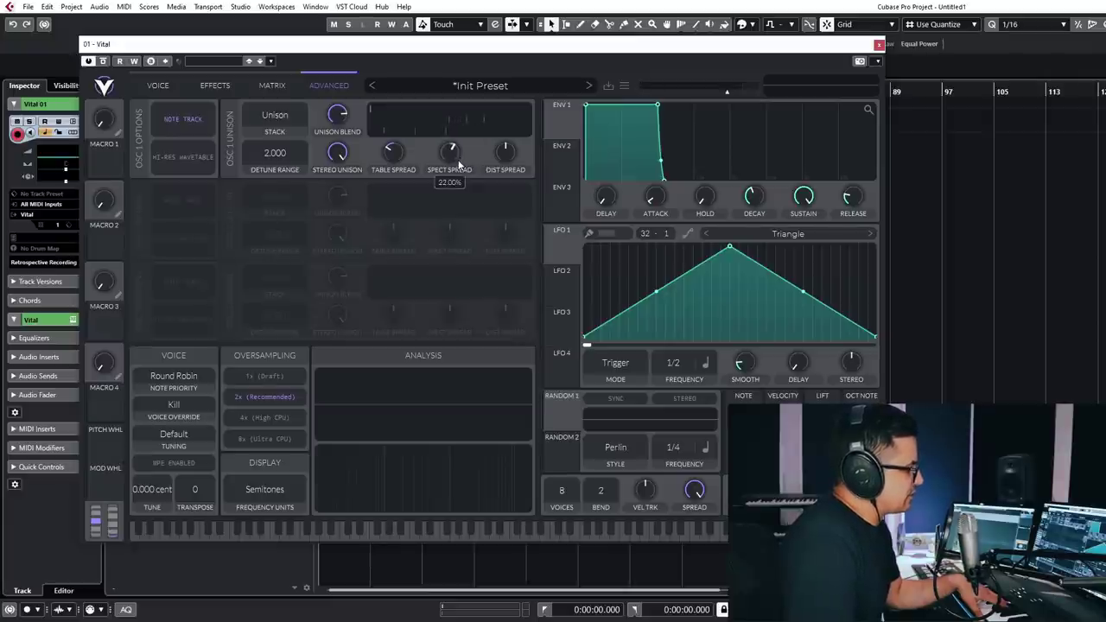
pyautogui.scroll(3, 460, 163)
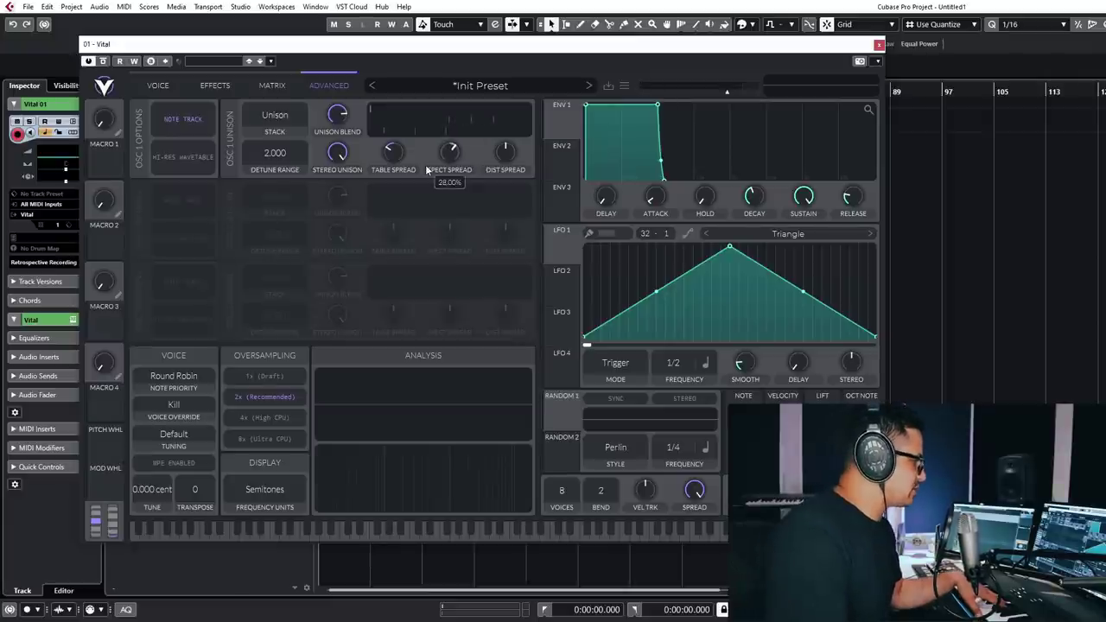
pyautogui.moveTo(505, 156)
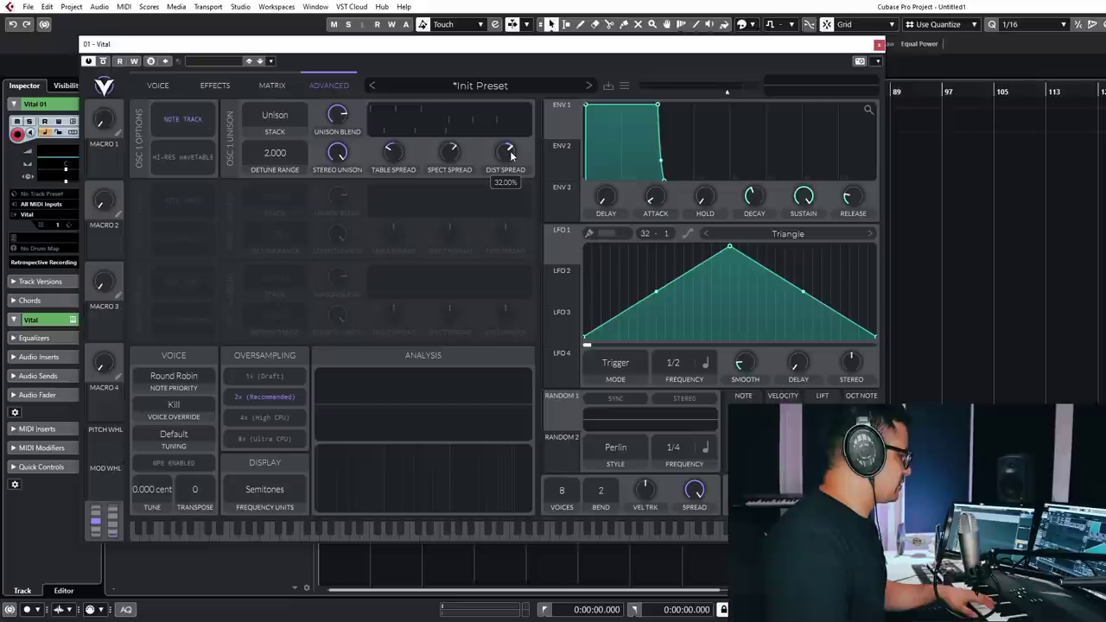
pyautogui.moveTo(450, 148); pyautogui.dragTo(508, 151)
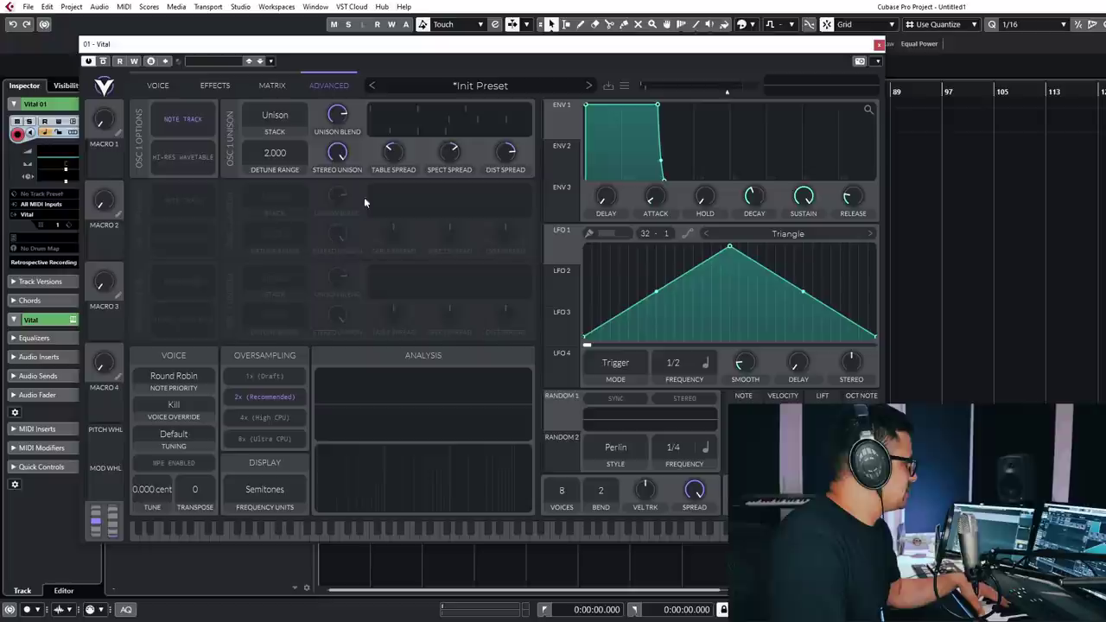
pyautogui.click(179, 83)
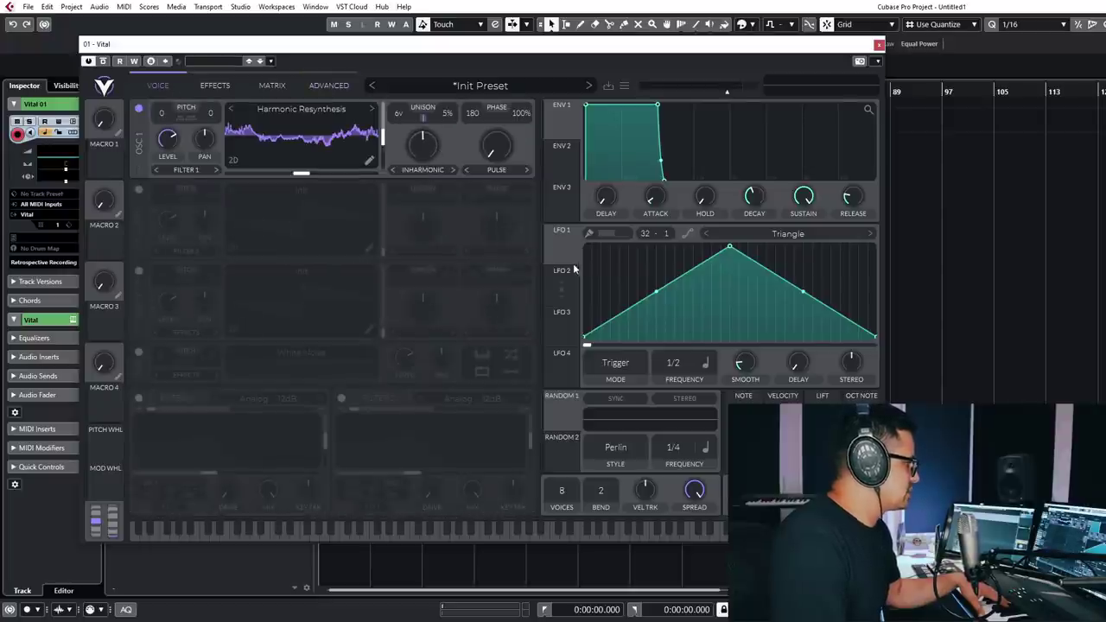
# - Drag LFO 1, 2 and 3 onto oscillator 1's Table, Spect and Dist Spread
pyautogui.click(328, 85)
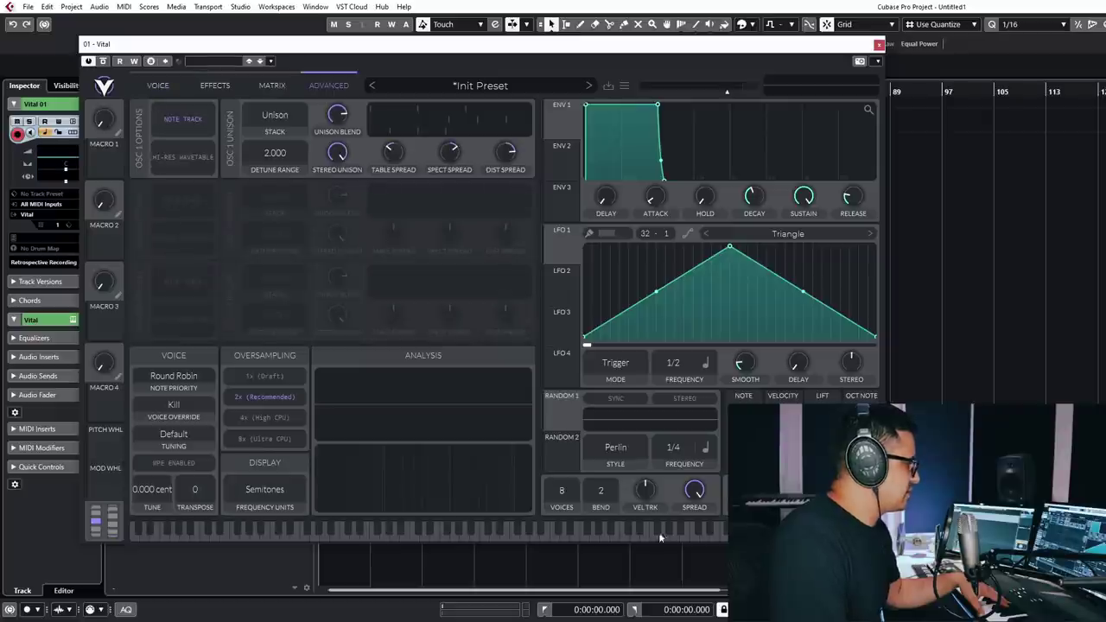
pyautogui.moveTo(561, 260); pyautogui.dragTo(394, 155)
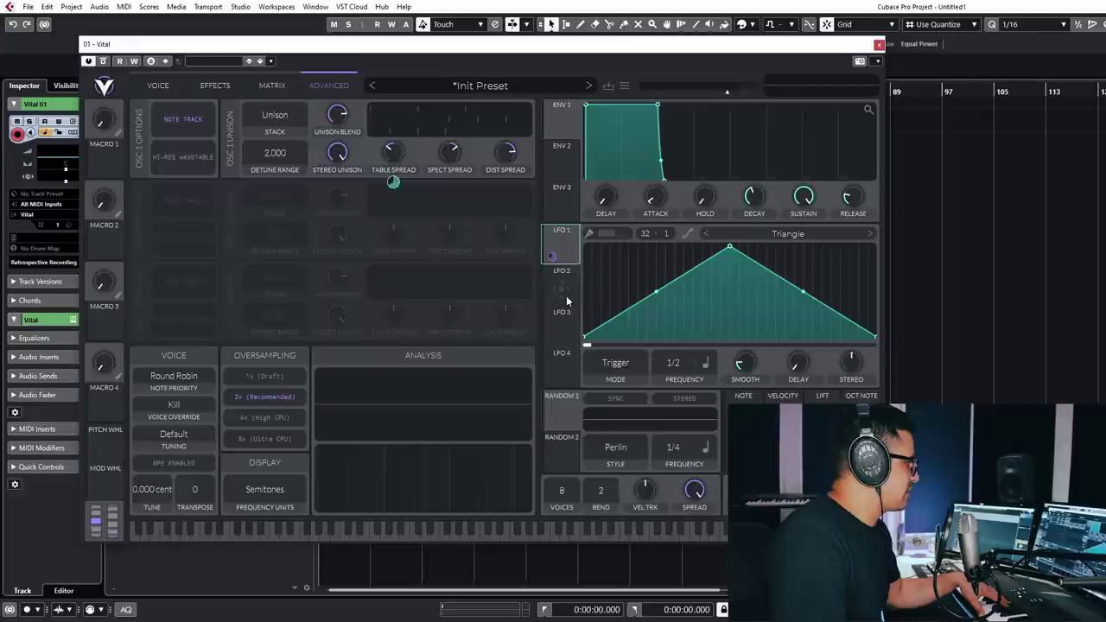
pyautogui.moveTo(566, 296); pyautogui.dragTo(453, 167)
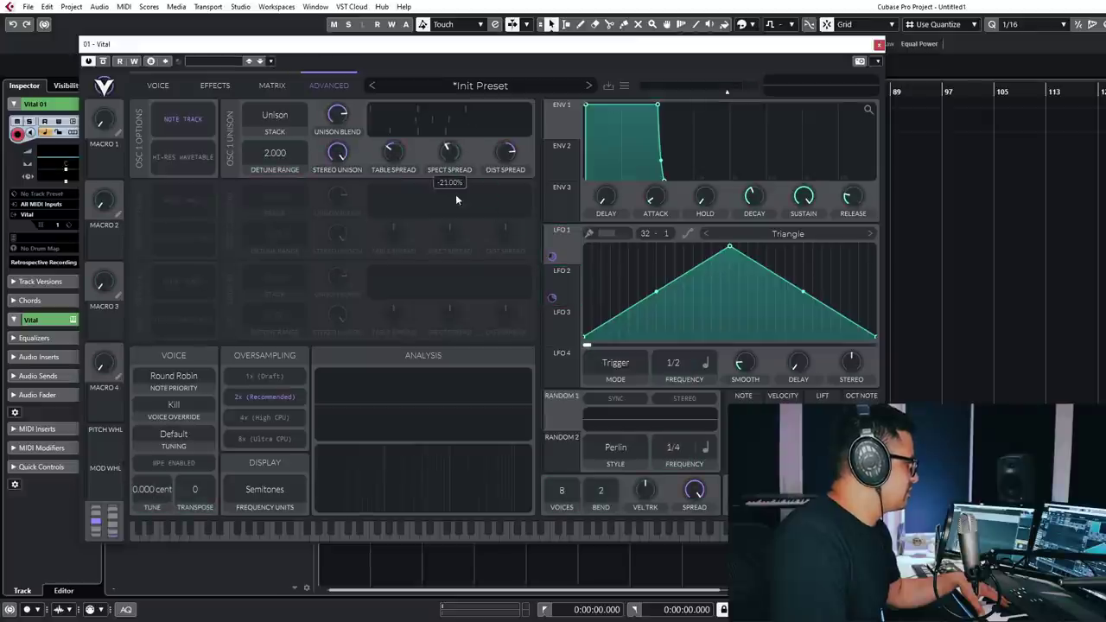
pyautogui.moveTo(558, 335); pyautogui.dragTo(504, 180)
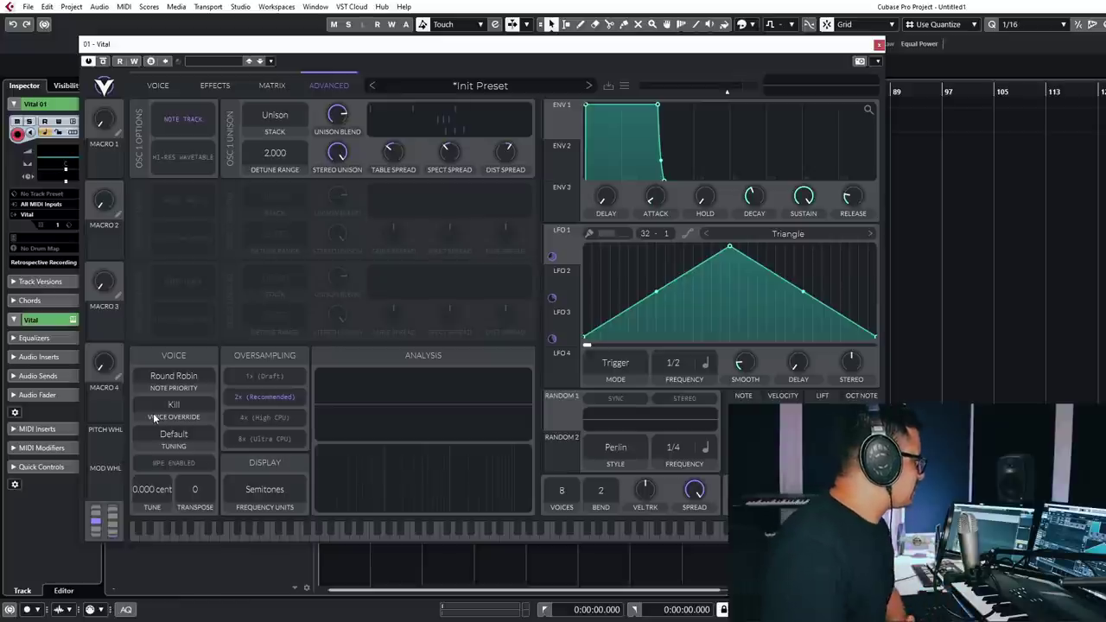
# - Reset the synth to the Init preset
pyautogui.click(163, 86)
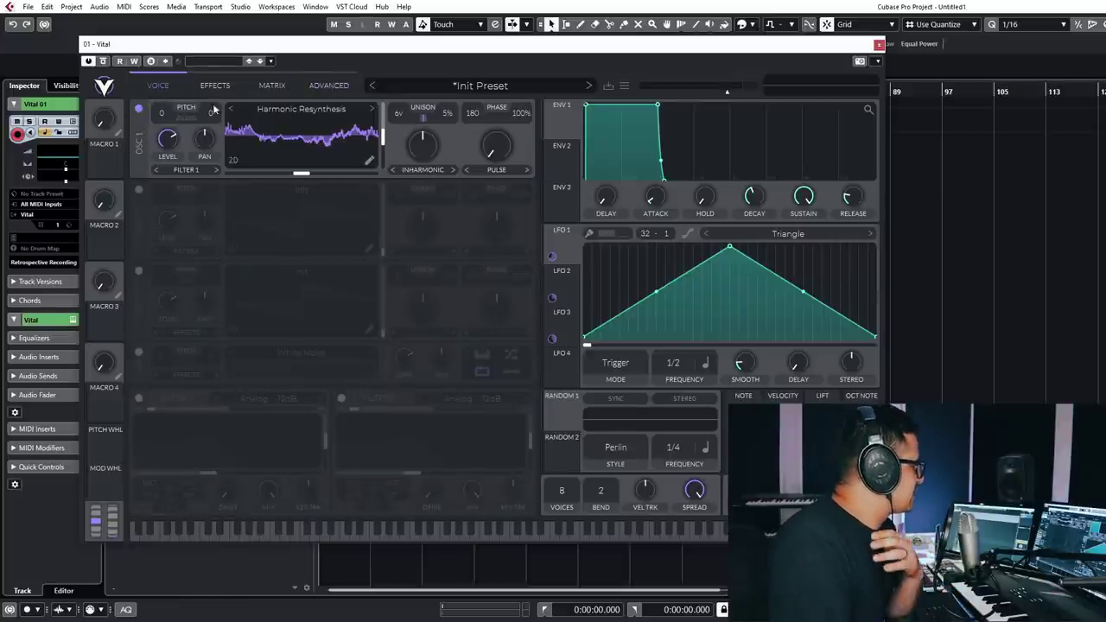
pyautogui.click(370, 161)
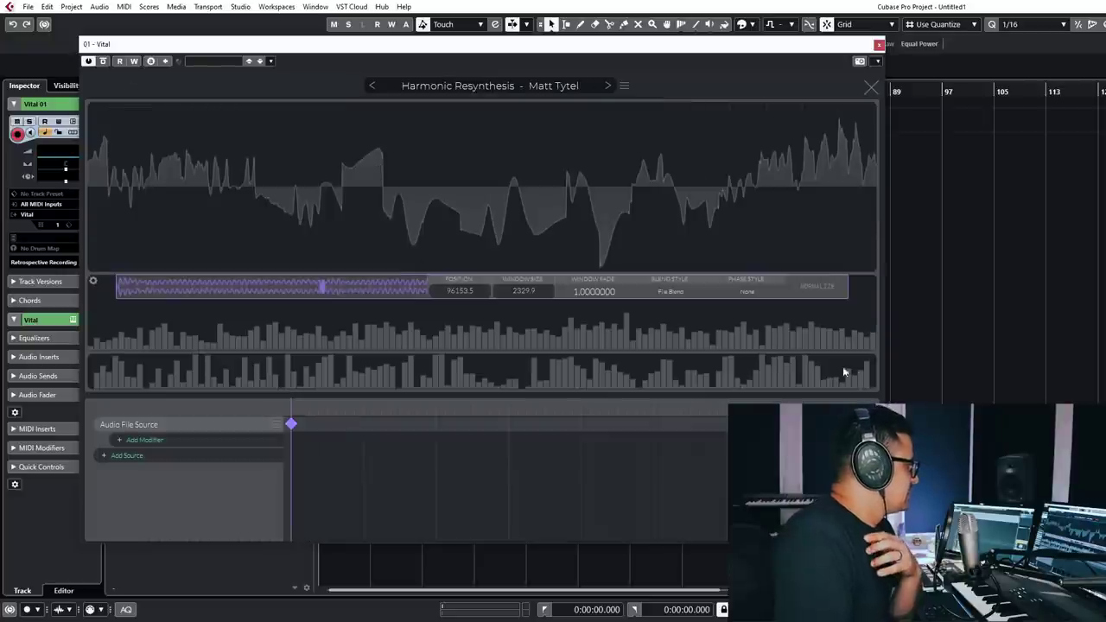
pyautogui.click(871, 89)
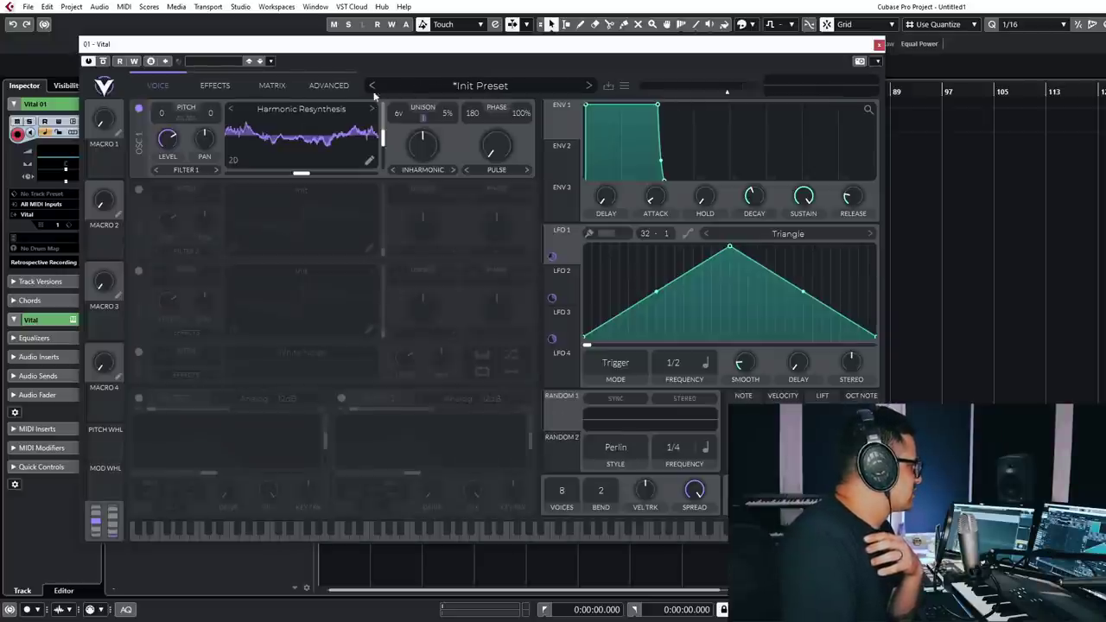
pyautogui.click(377, 95)
pyautogui.click(386, 200)
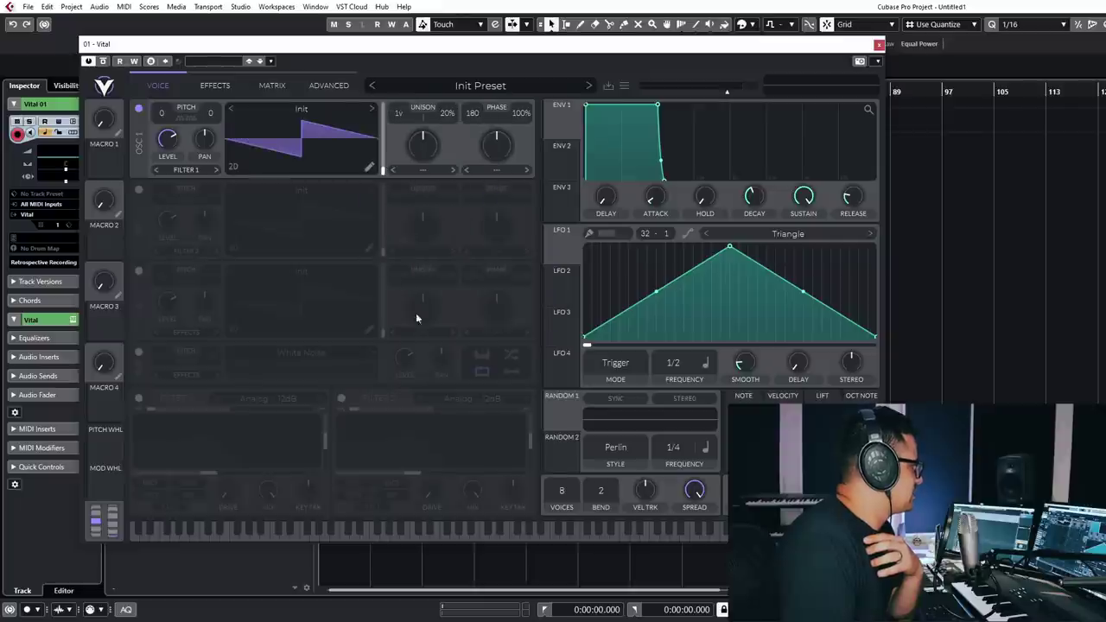
# - Redraw oscillator 1's saw as a repeating ramp and set frame blend to None
pyautogui.click(370, 169)
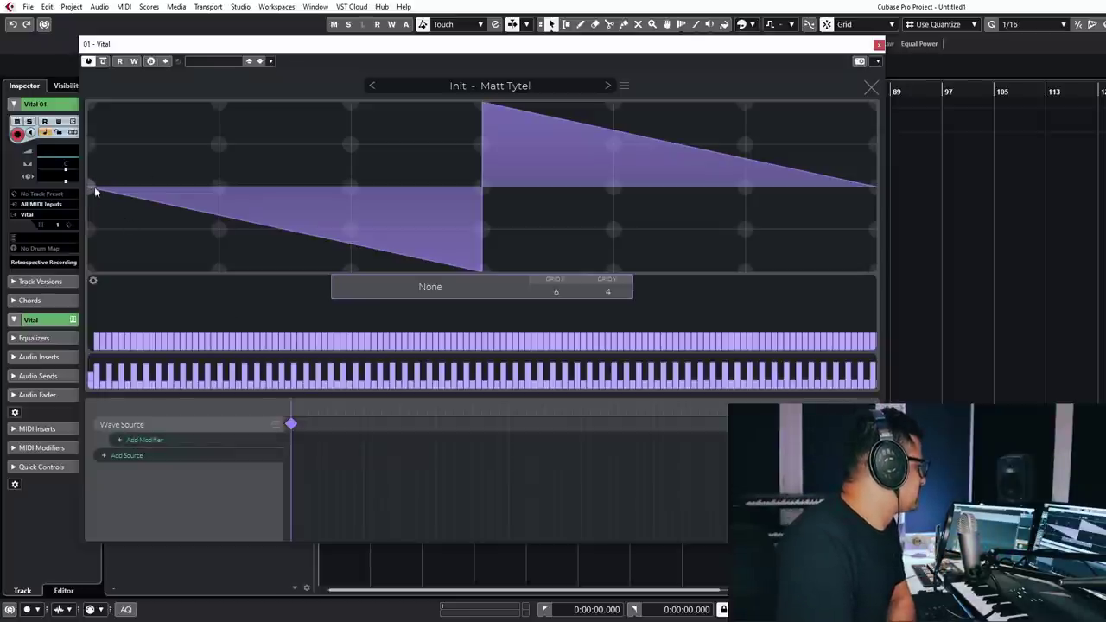
pyautogui.moveTo(95, 192); pyautogui.dragTo(222, 148)
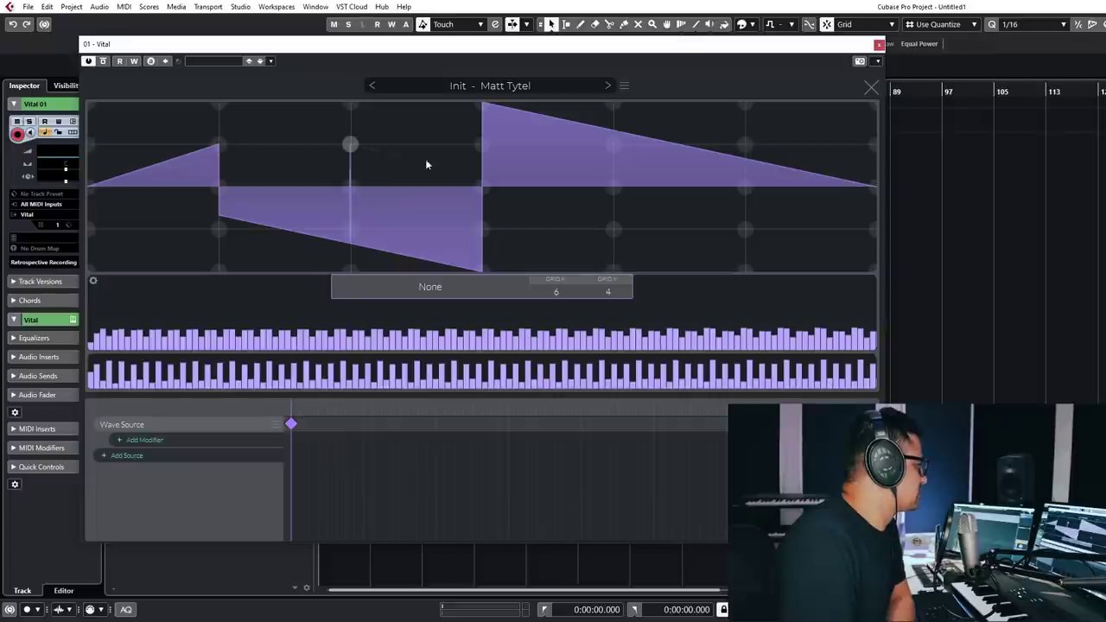
pyautogui.moveTo(425, 165); pyautogui.dragTo(481, 185)
pyautogui.click(400, 334)
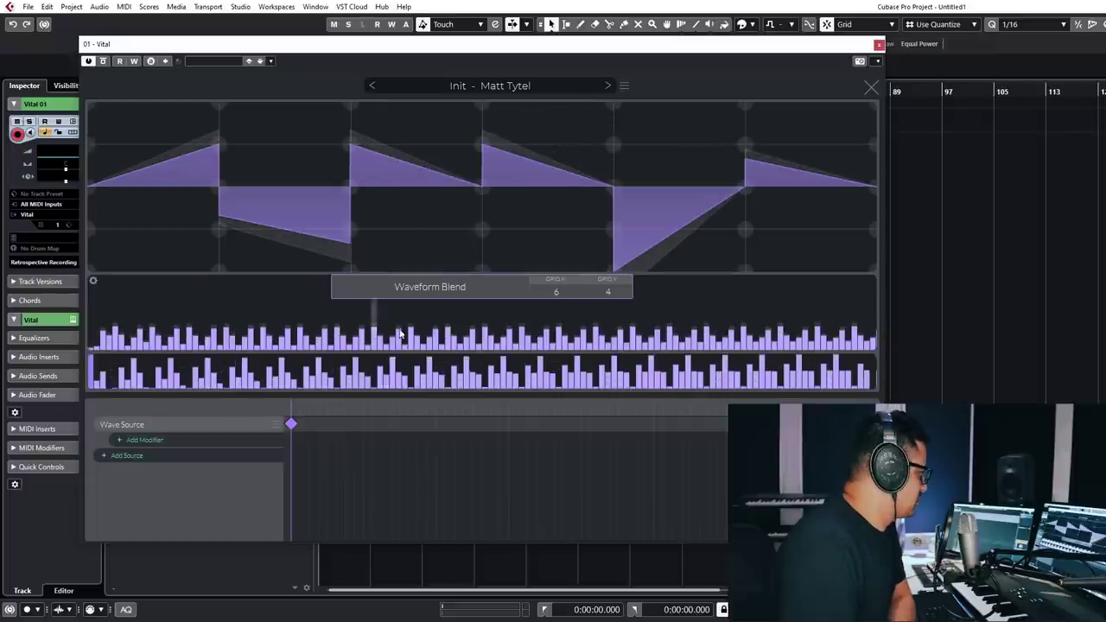
pyautogui.click(407, 290)
pyautogui.click(380, 308)
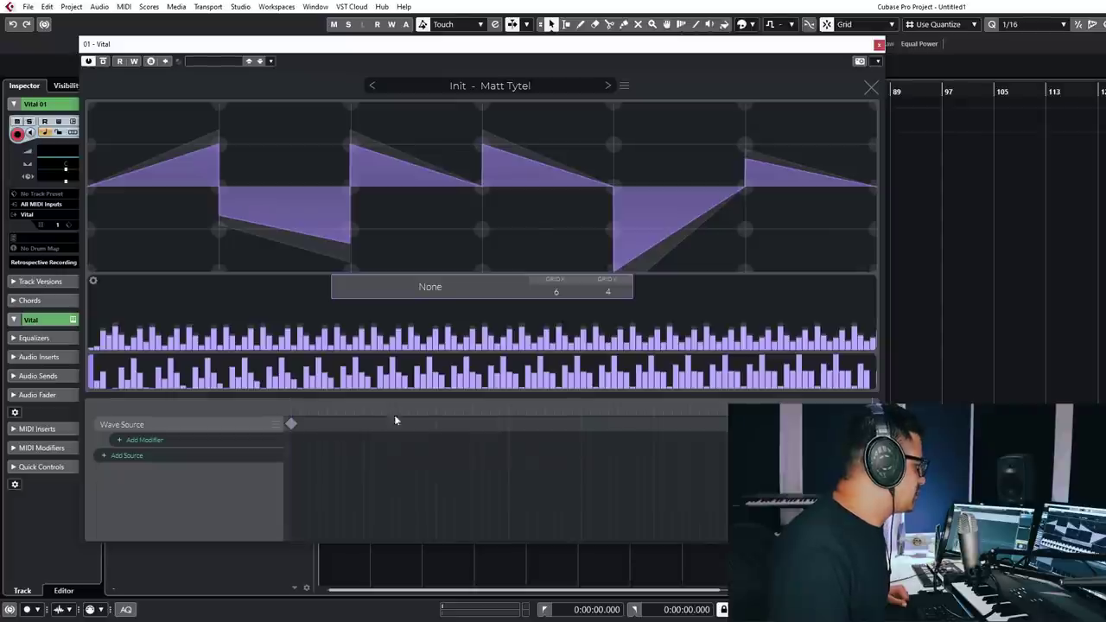
# - Set the Wave Source keyframe to Spectral Blend and morph through the frames
pyautogui.click(294, 422)
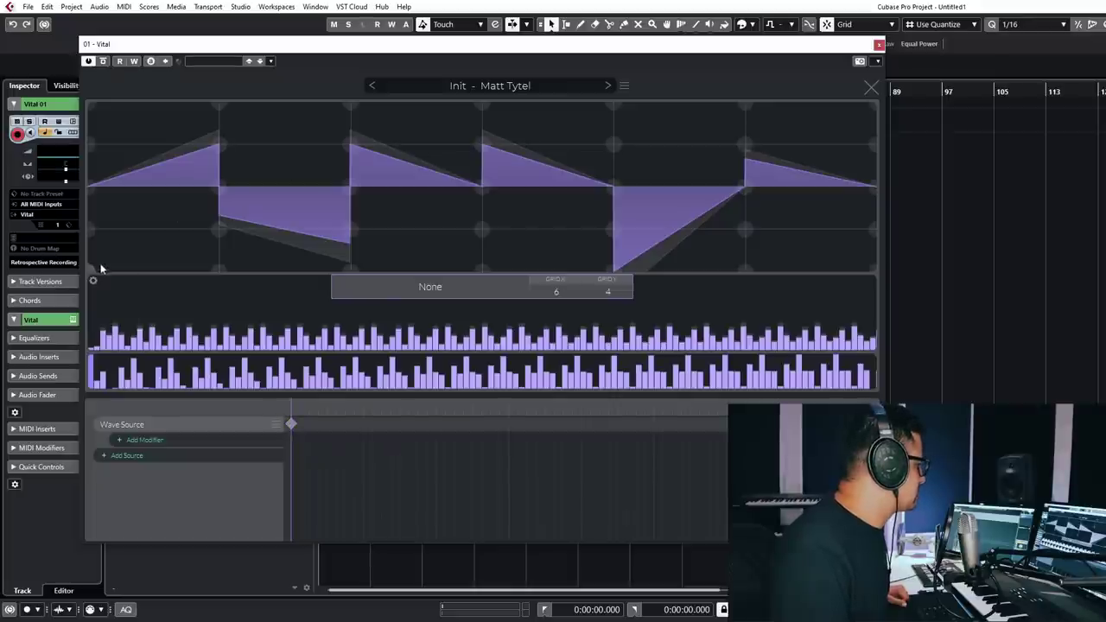
pyautogui.moveTo(98, 264)
pyautogui.mouseDown()
pyautogui.moveTo(402, 187)
pyautogui.moveTo(638, 102)
pyautogui.moveTo(625, 102)
pyautogui.moveTo(879, 274)
pyautogui.mouseUp()
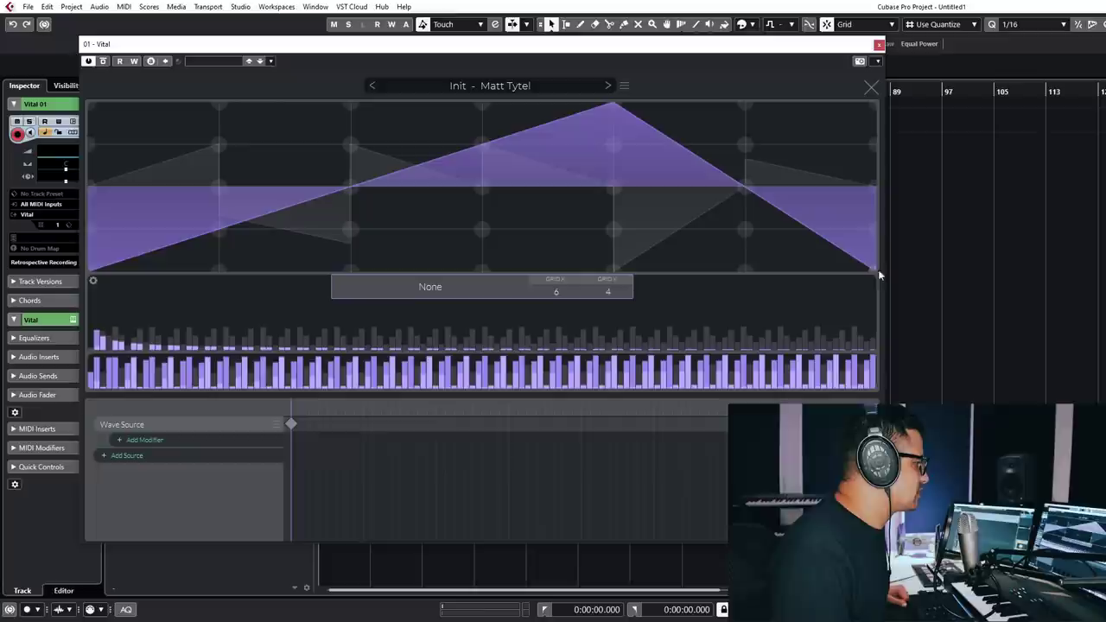
pyautogui.click(434, 286)
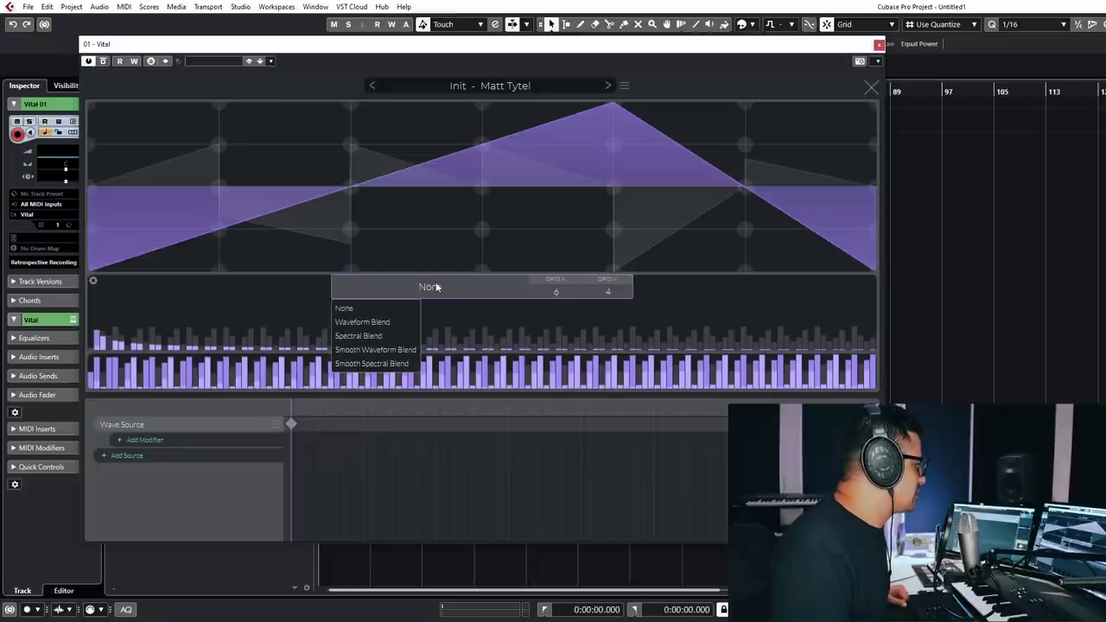
pyautogui.click(344, 337)
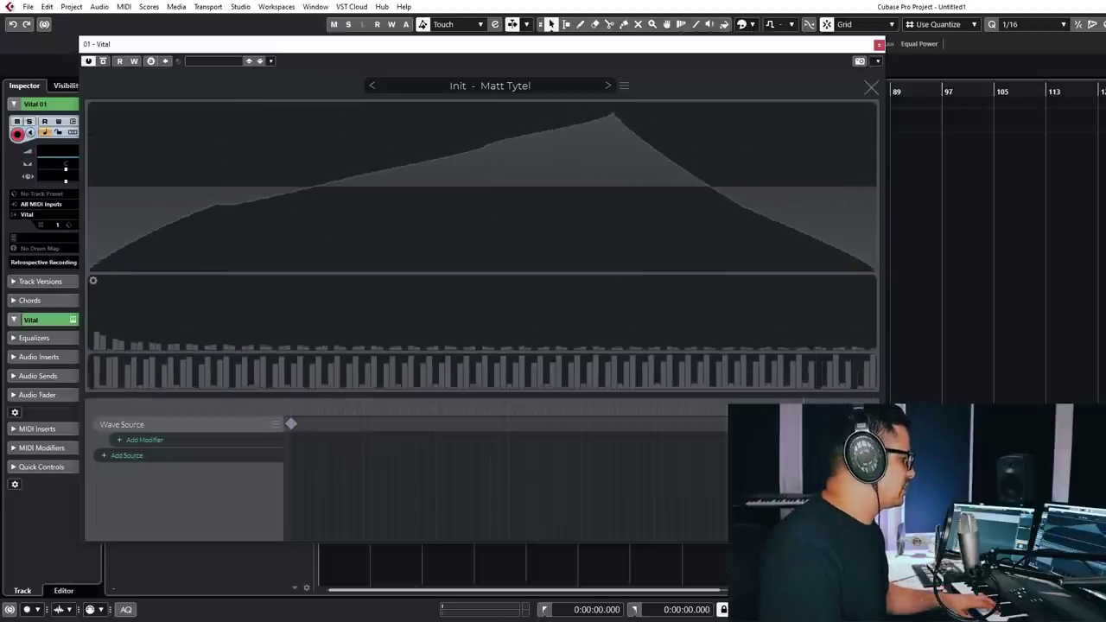
pyautogui.moveTo(605, 407); pyautogui.dragTo(424, 403)
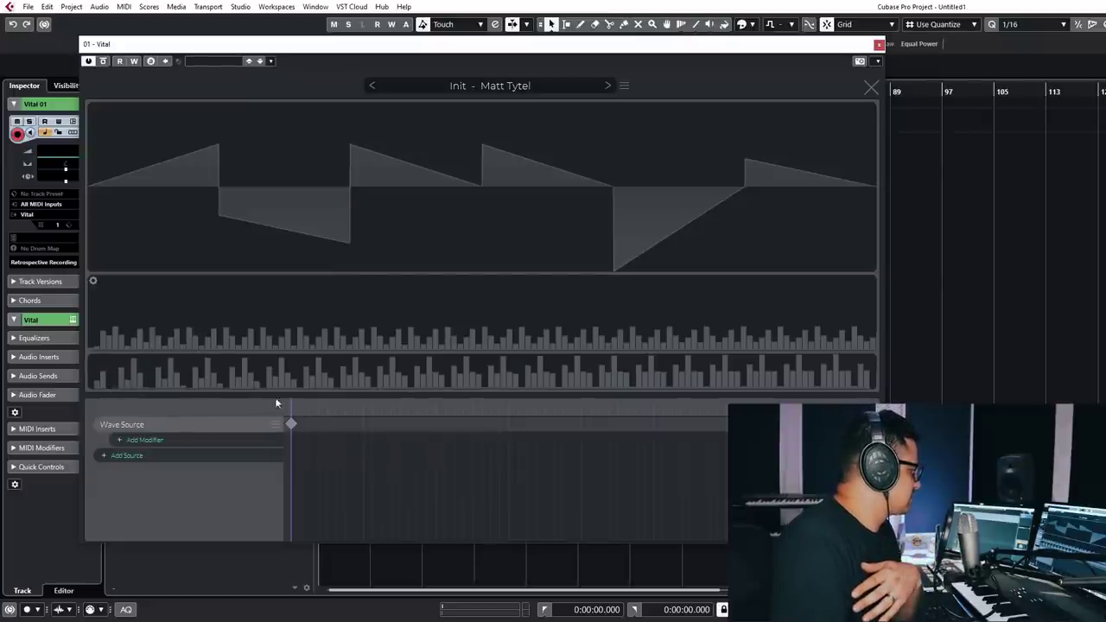
# - Redraw the wave as a single rising ramp with a step near the end
pyautogui.click(292, 423)
pyautogui.moveTo(164, 342)
pyautogui.mouseDown()
pyautogui.moveTo(702, 311)
pyautogui.moveTo(792, 310)
pyautogui.moveTo(844, 327)
pyautogui.moveTo(817, 347)
pyautogui.moveTo(323, 376)
pyautogui.moveTo(190, 359)
pyautogui.moveTo(133, 329)
pyautogui.moveTo(90, 329)
pyautogui.moveTo(161, 363)
pyautogui.mouseUp()
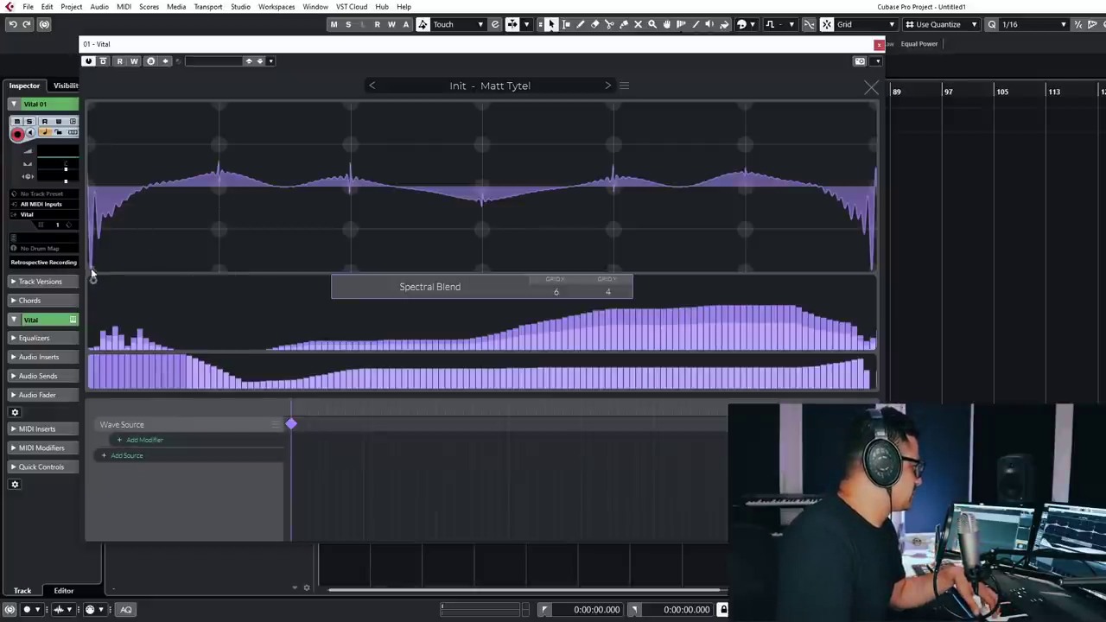
pyautogui.moveTo(90, 268); pyautogui.dragTo(874, 121)
pyautogui.moveTo(748, 143); pyautogui.dragTo(862, 97)
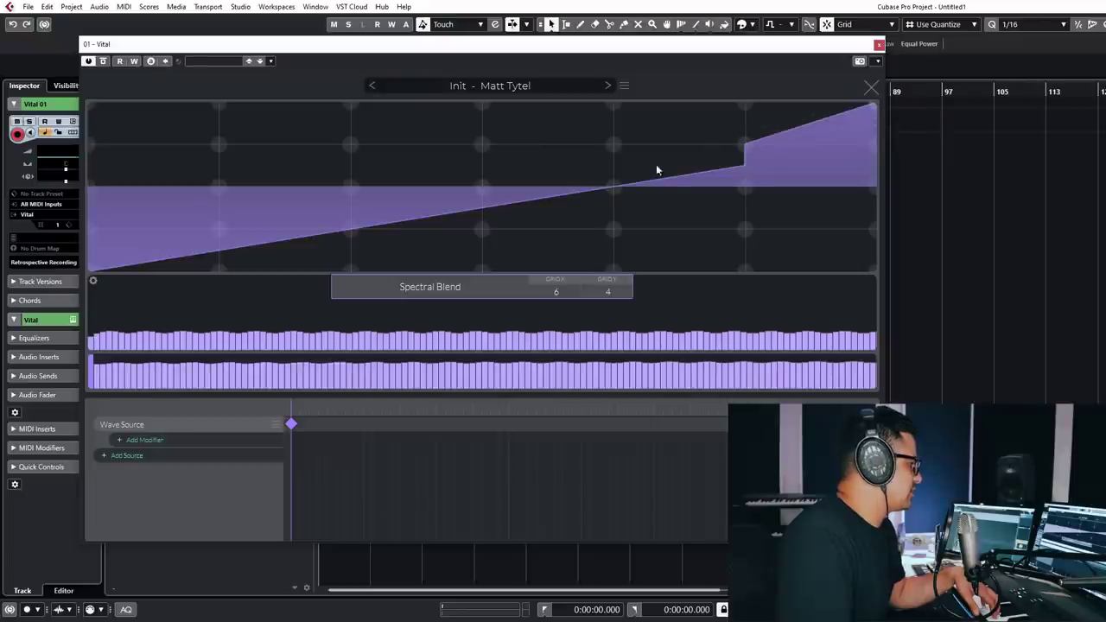
# - Add a Wave Folder modifier to the Wave Source and raise its Multiply
pyautogui.click(171, 443)
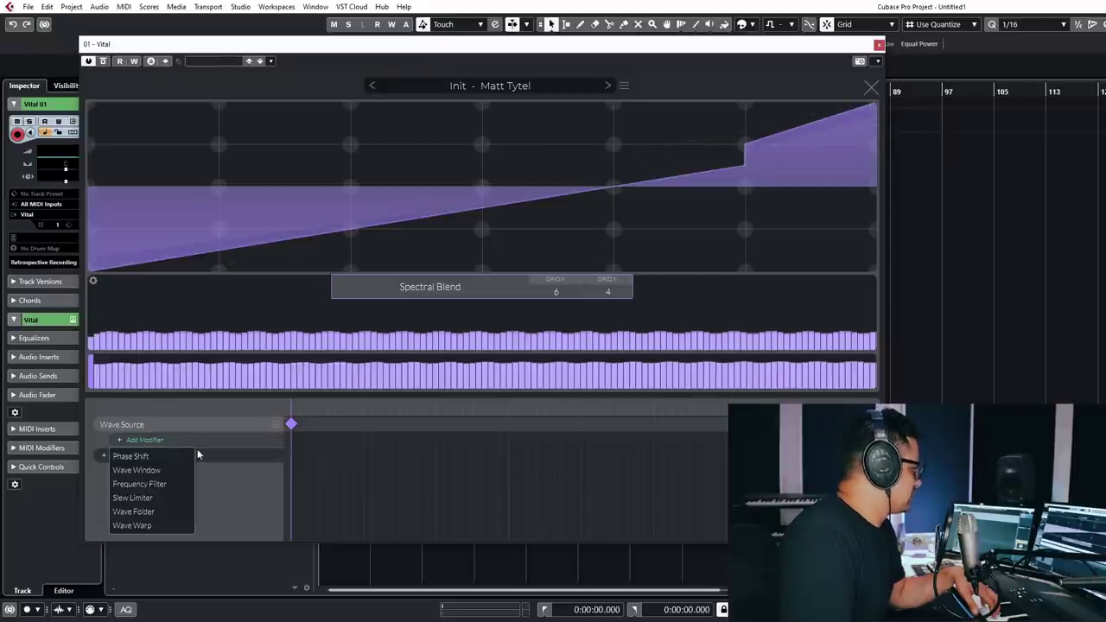
pyautogui.click(146, 514)
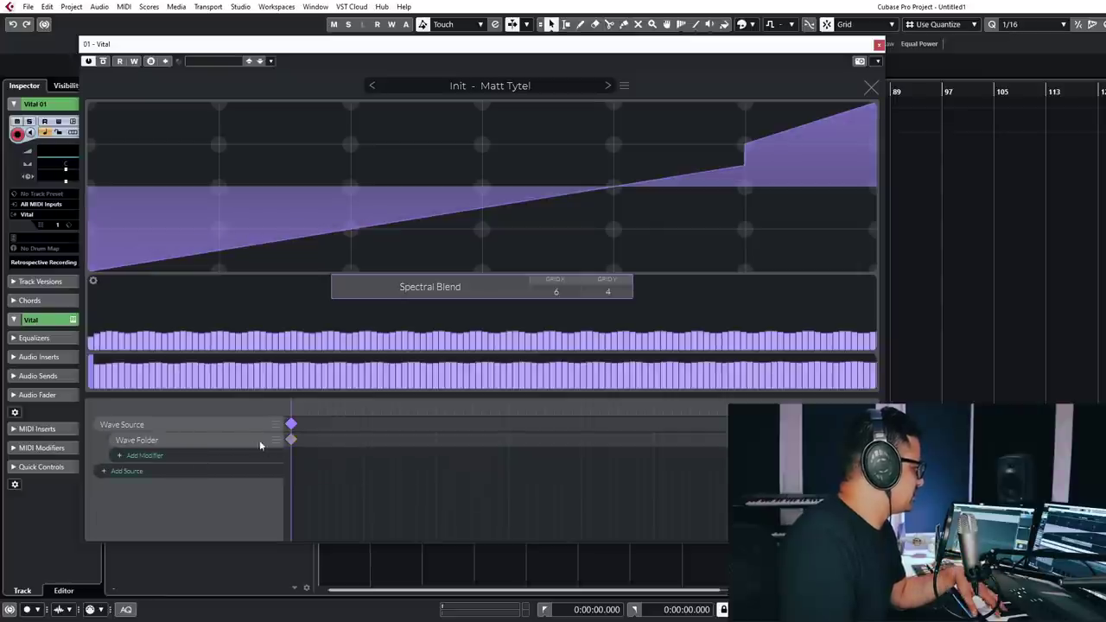
pyautogui.click(292, 440)
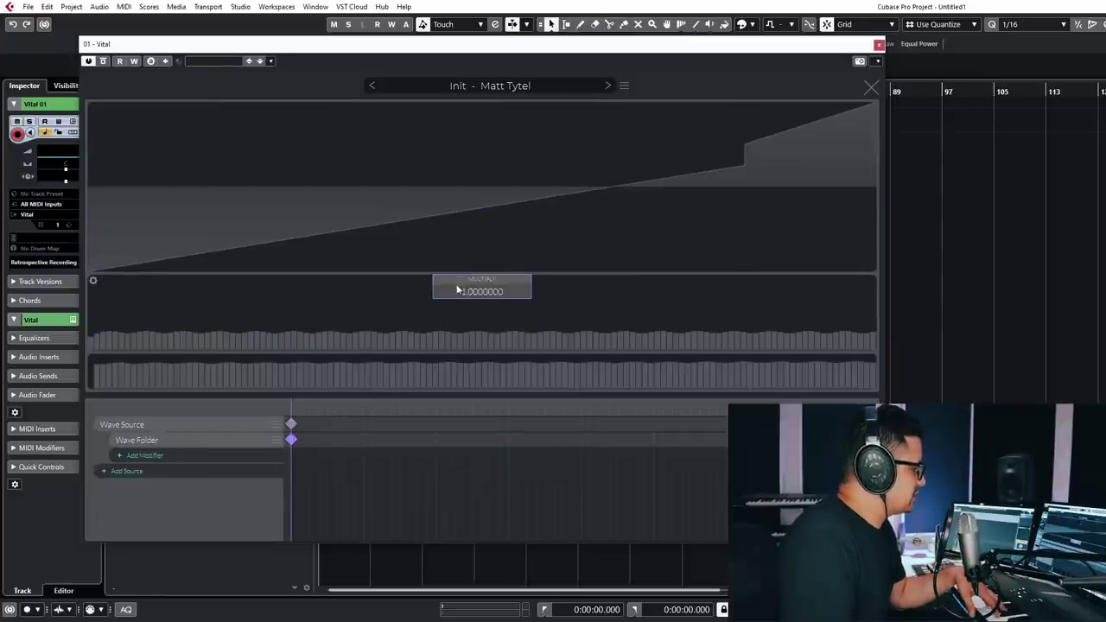
pyautogui.moveTo(457, 289); pyautogui.dragTo(464, 175)
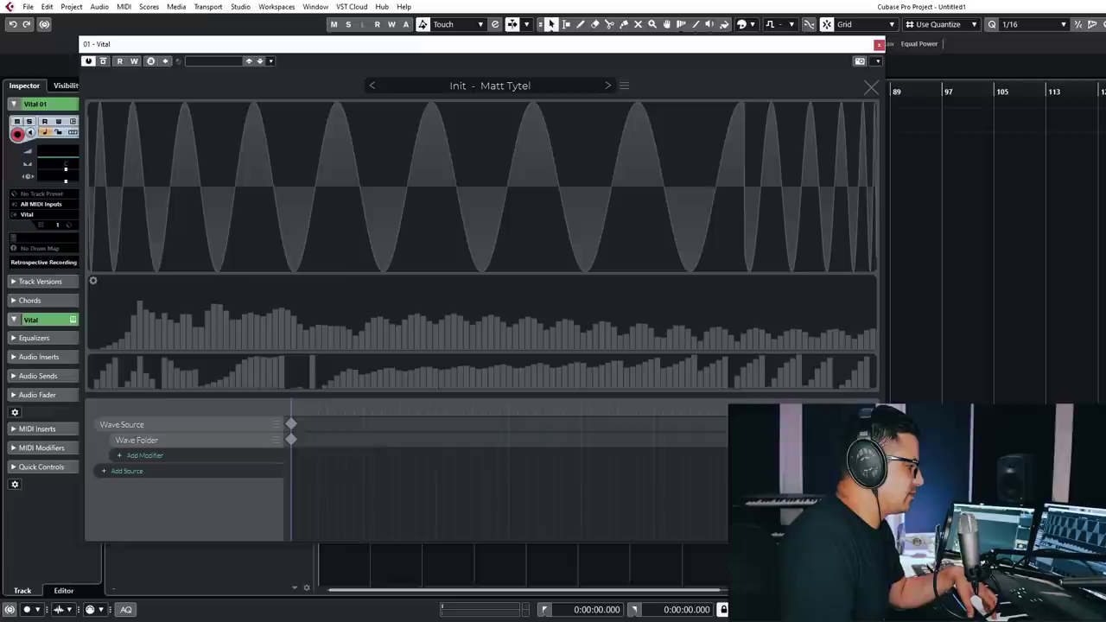
# - Enter Multiply 7.2, then exactly 9.215, and morph back to the wavetable start
pyautogui.moveTo(464, 174)
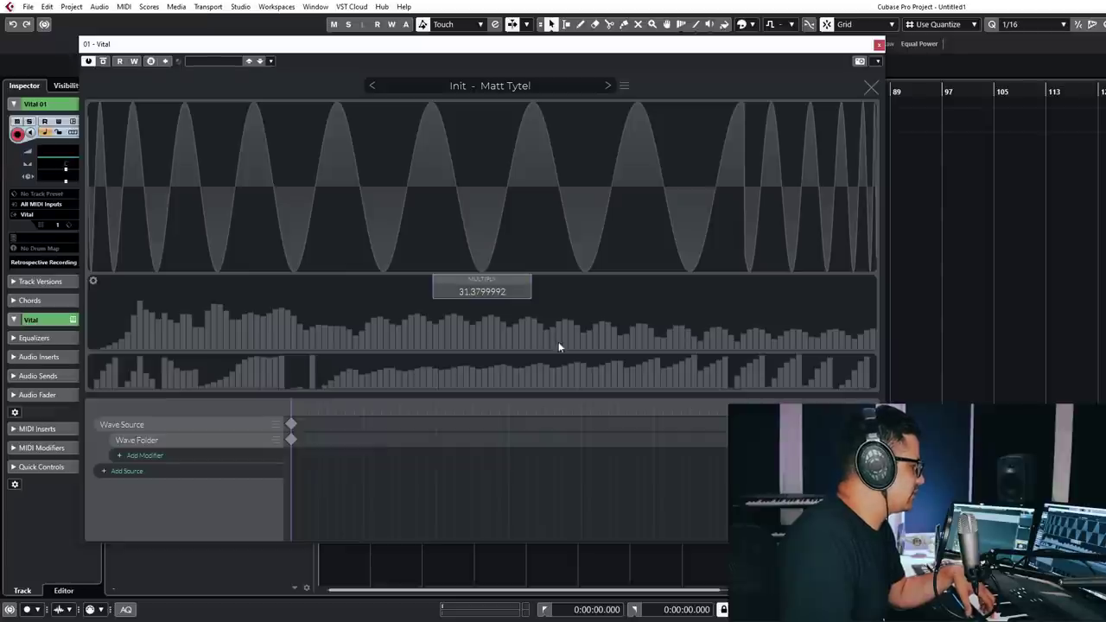
pyautogui.write('7.2')
pyautogui.press('Return')
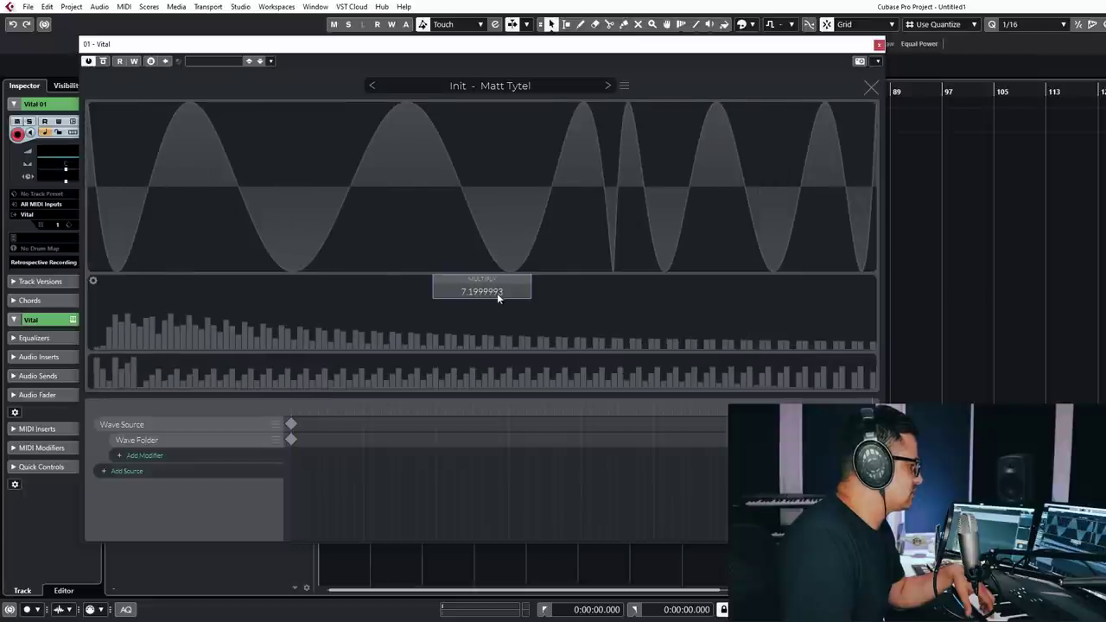
pyautogui.doubleClick(502, 302)
pyautogui.write('9.215')
pyautogui.press('Return')
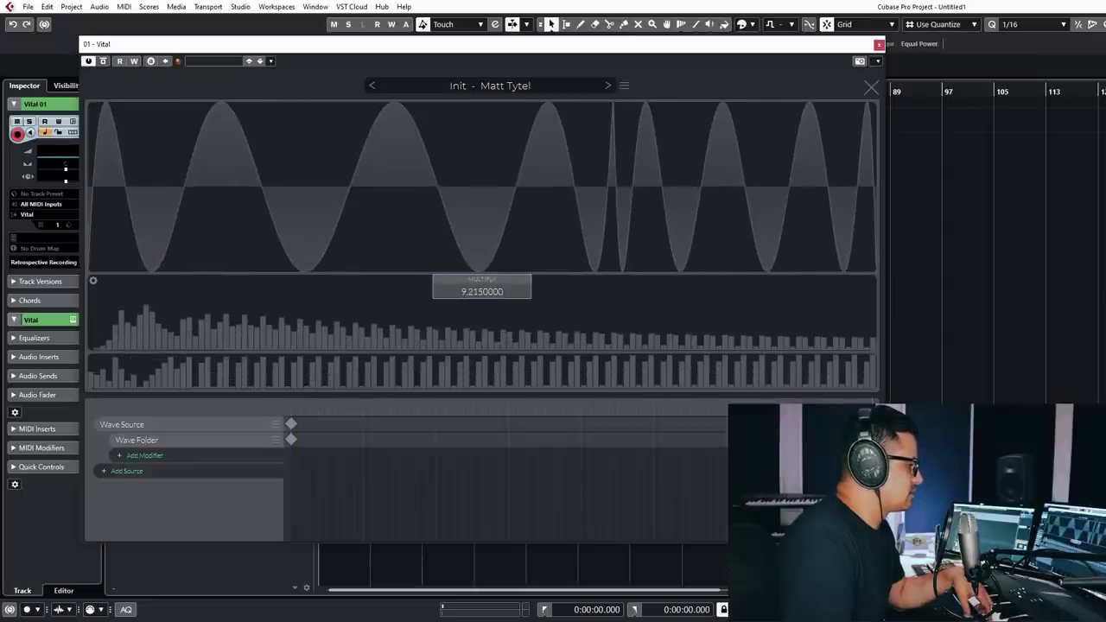
pyautogui.moveTo(691, 410)
pyautogui.mouseDown()
pyautogui.moveTo(320, 400)
pyautogui.moveTo(611, 427)
pyautogui.moveTo(331, 395)
pyautogui.moveTo(494, 419)
pyautogui.moveTo(701, 421)
pyautogui.moveTo(459, 409)
pyautogui.moveTo(105, 318)
pyautogui.mouseUp()
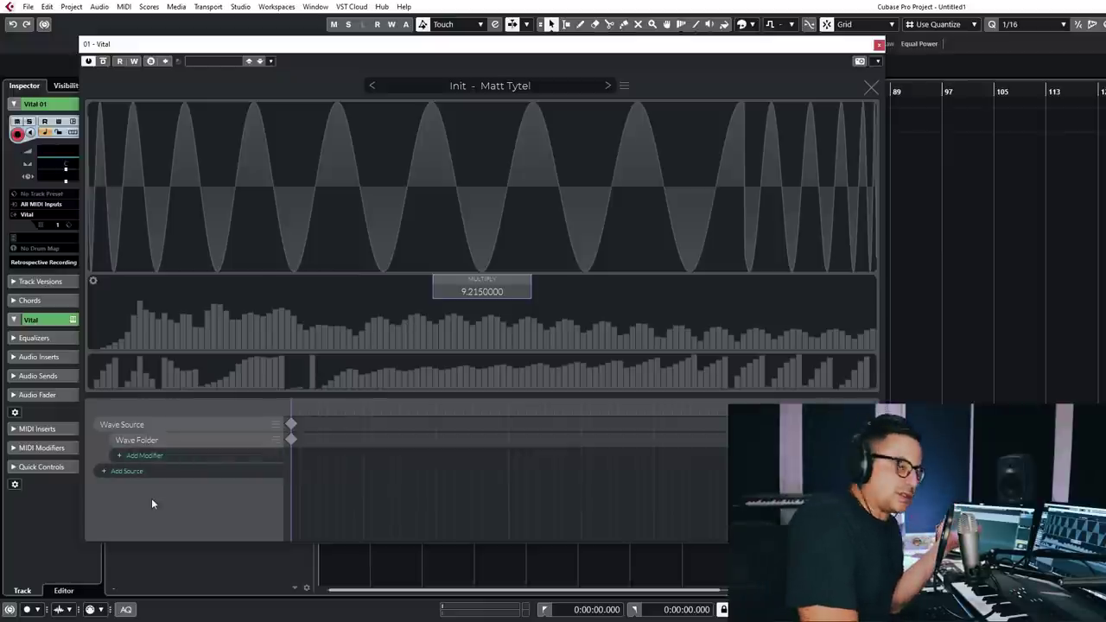
# - Add an Audio File Source with a dropped-in sample and remove the Wave Source group
pyautogui.click(136, 471)
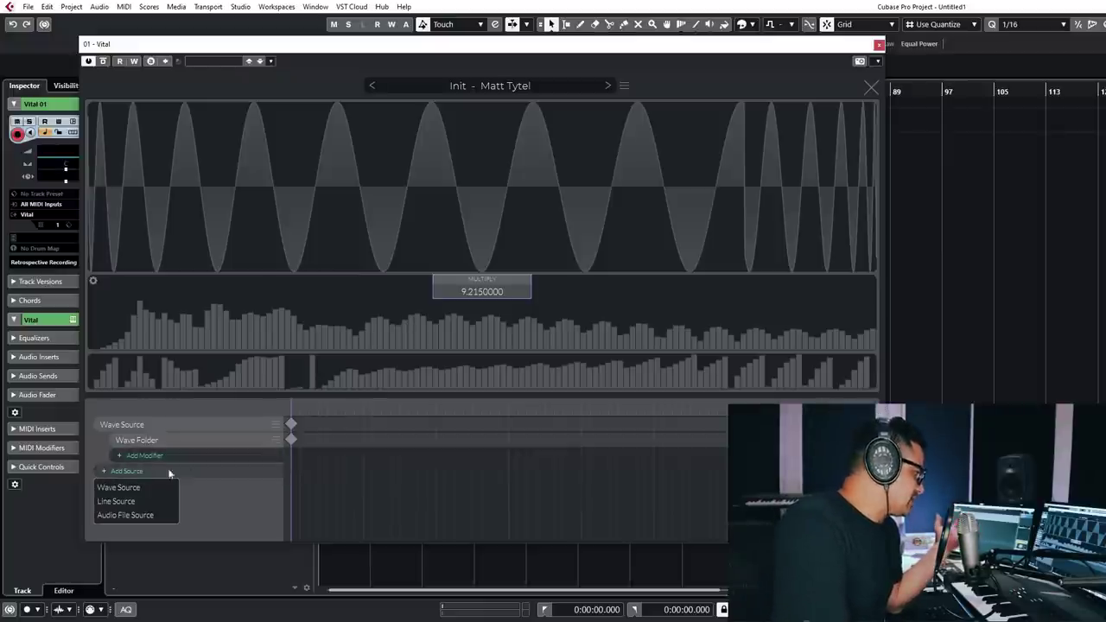
pyautogui.click(134, 516)
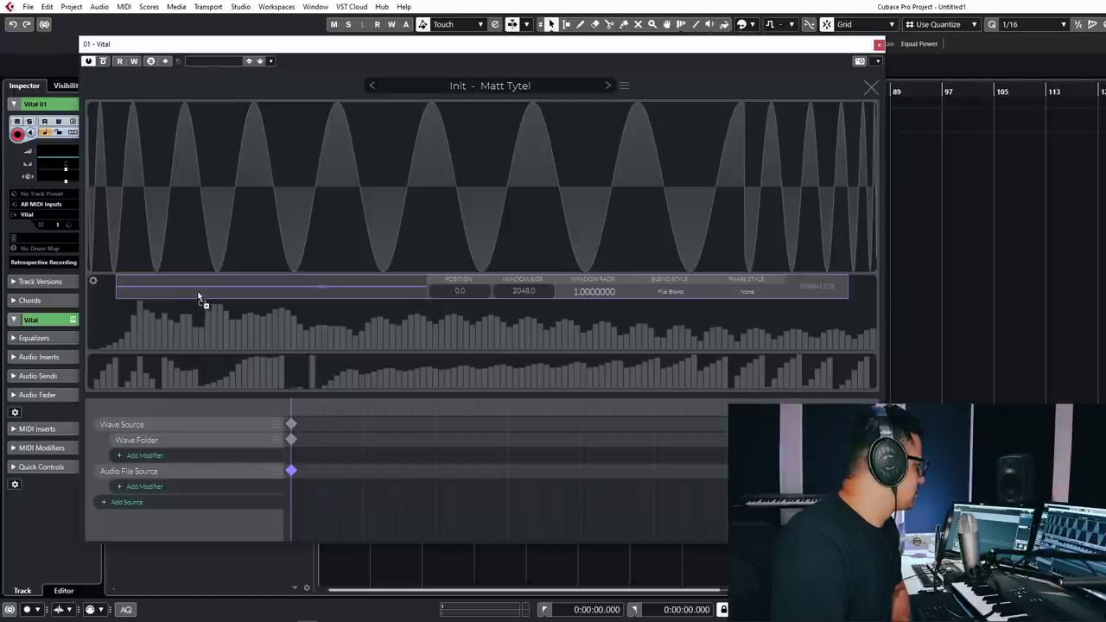
pyautogui.moveTo(198, 298); pyautogui.dragTo(198, 297)
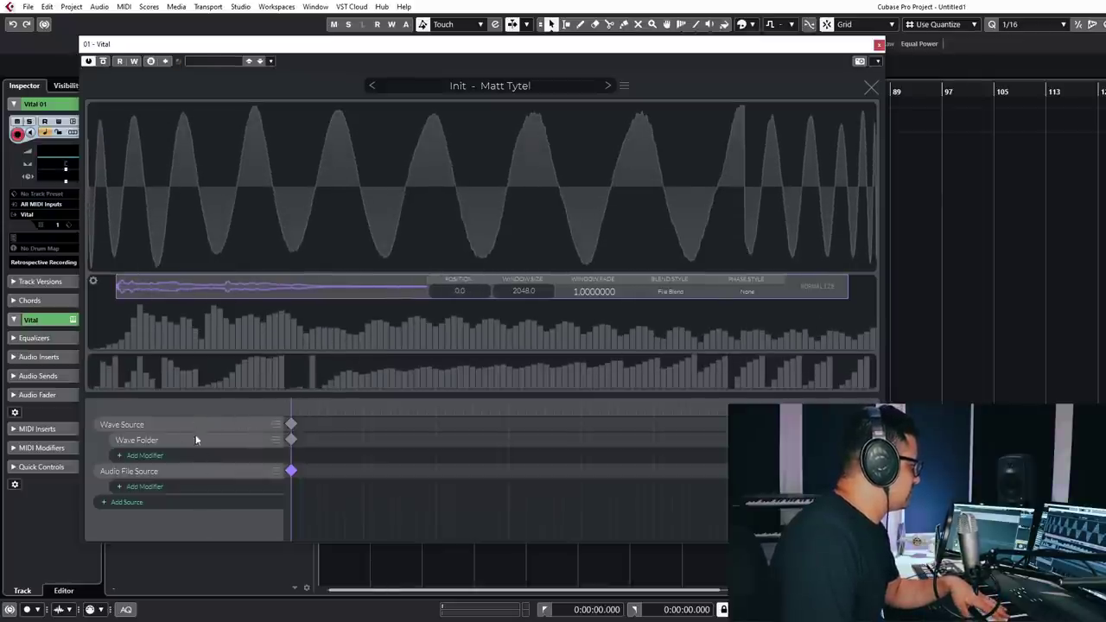
pyautogui.click(280, 434)
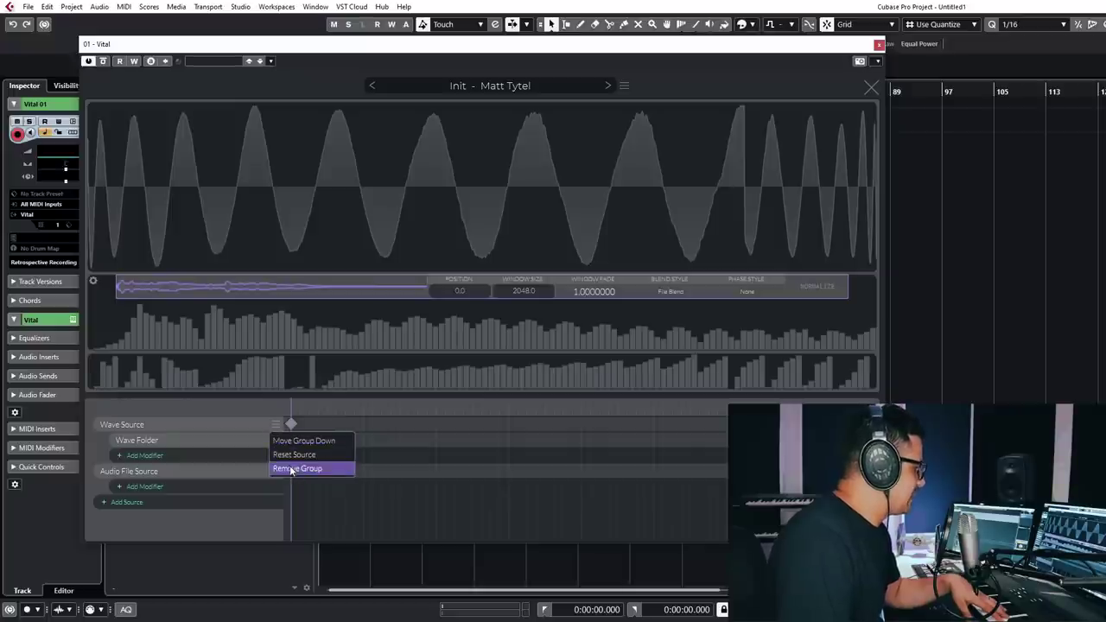
pyautogui.click(291, 470)
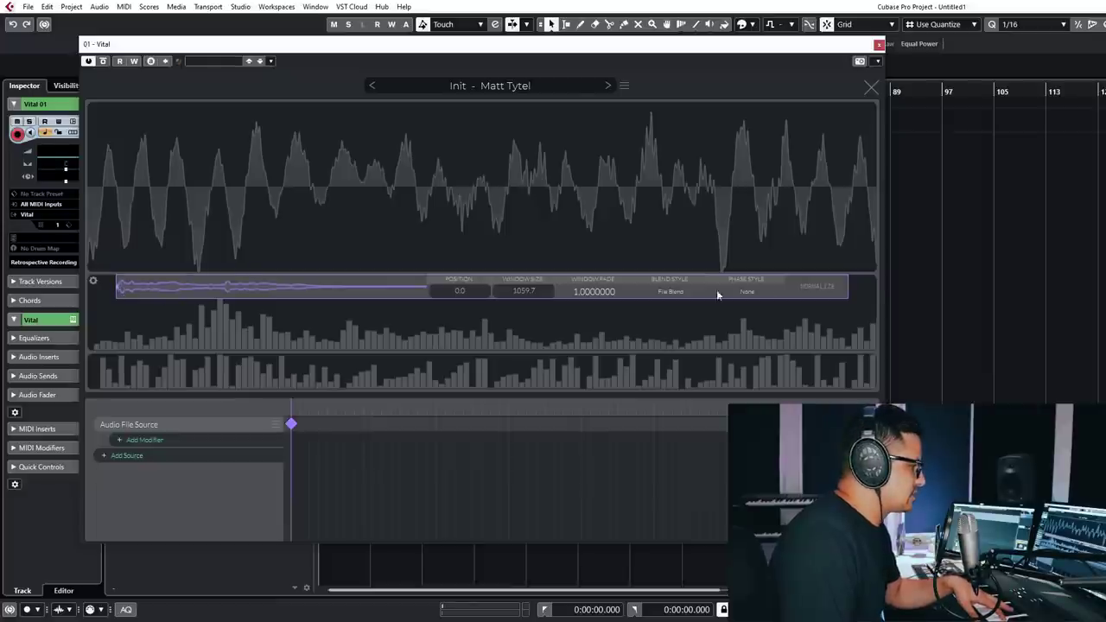
# - Sweep the sample's read position, adjust Window Size, and close the wavetable editor
pyautogui.moveTo(130, 291); pyautogui.dragTo(153, 302)
pyautogui.moveTo(178, 299); pyautogui.dragTo(129, 294)
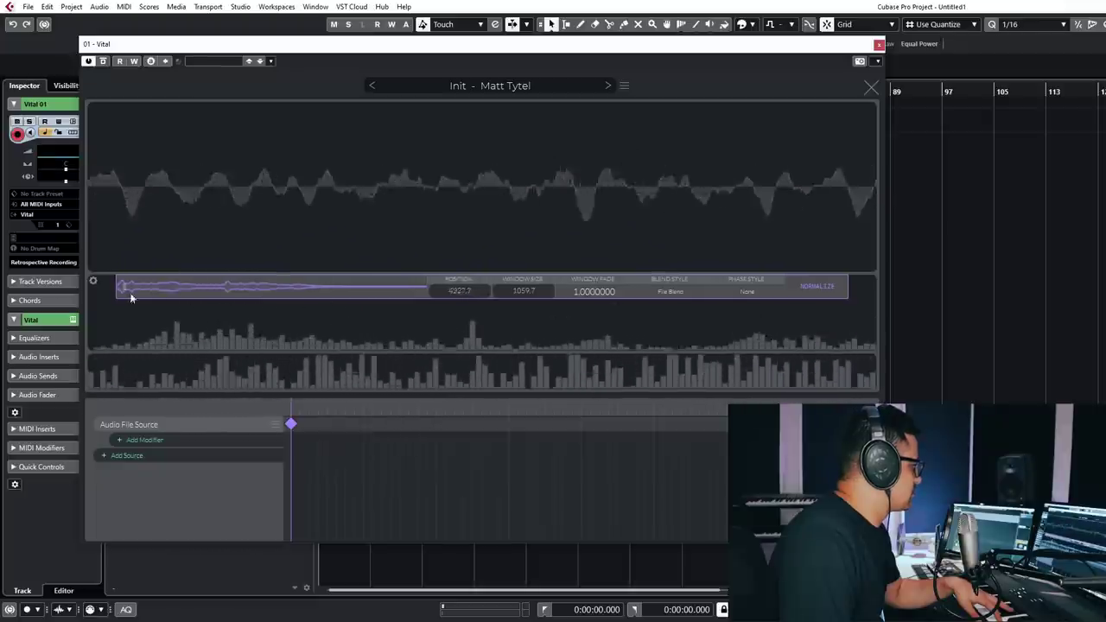
pyautogui.click(522, 291)
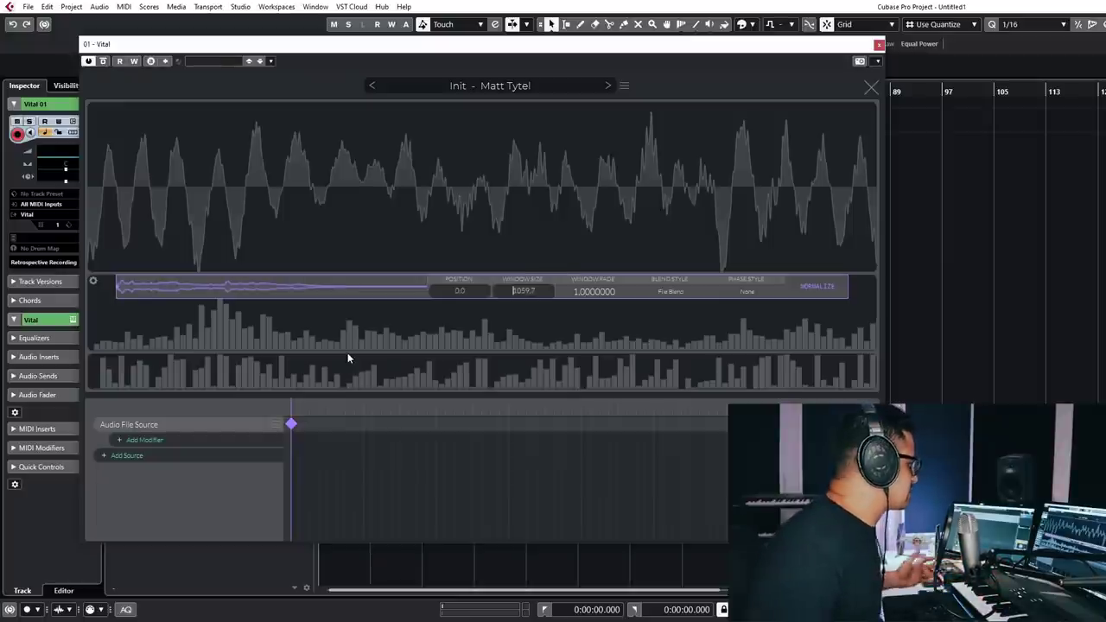
pyautogui.click(217, 441)
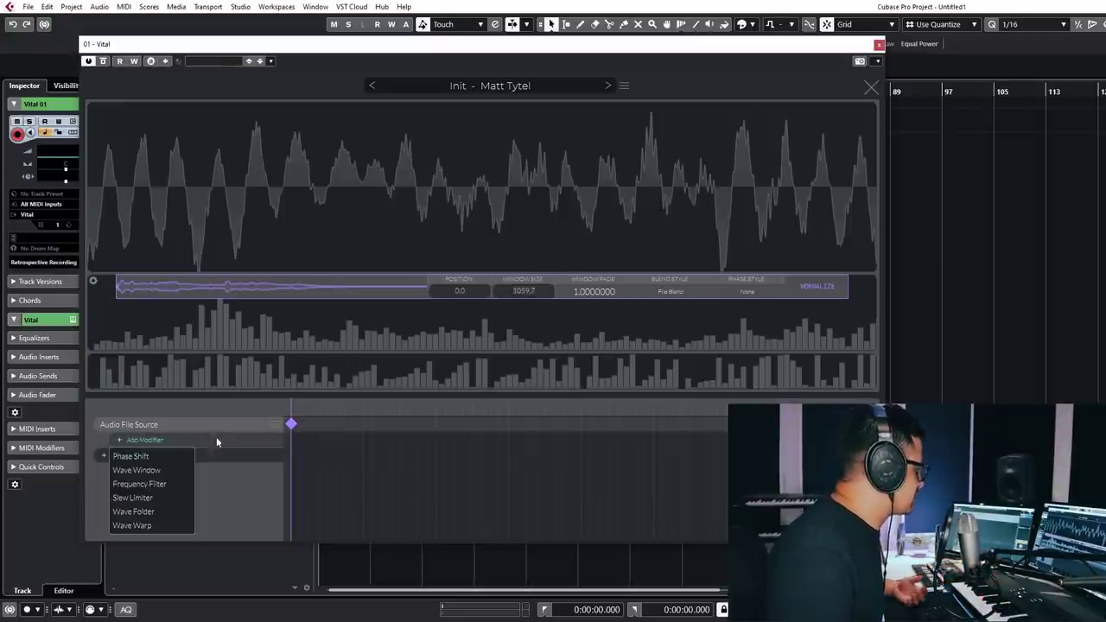
pyautogui.click(336, 439)
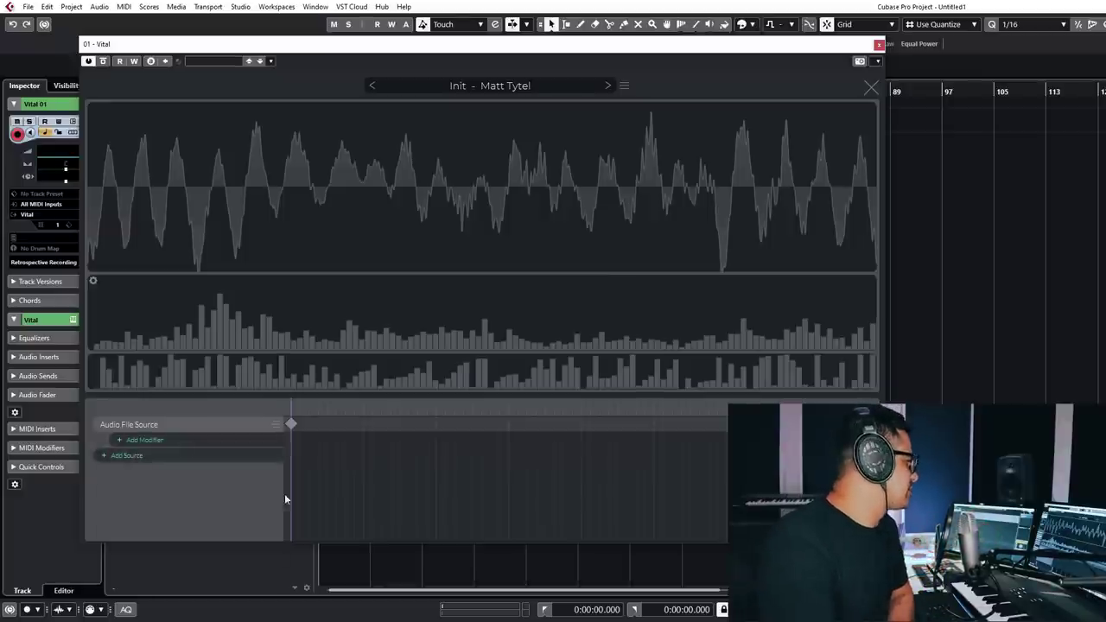
pyautogui.click(870, 90)
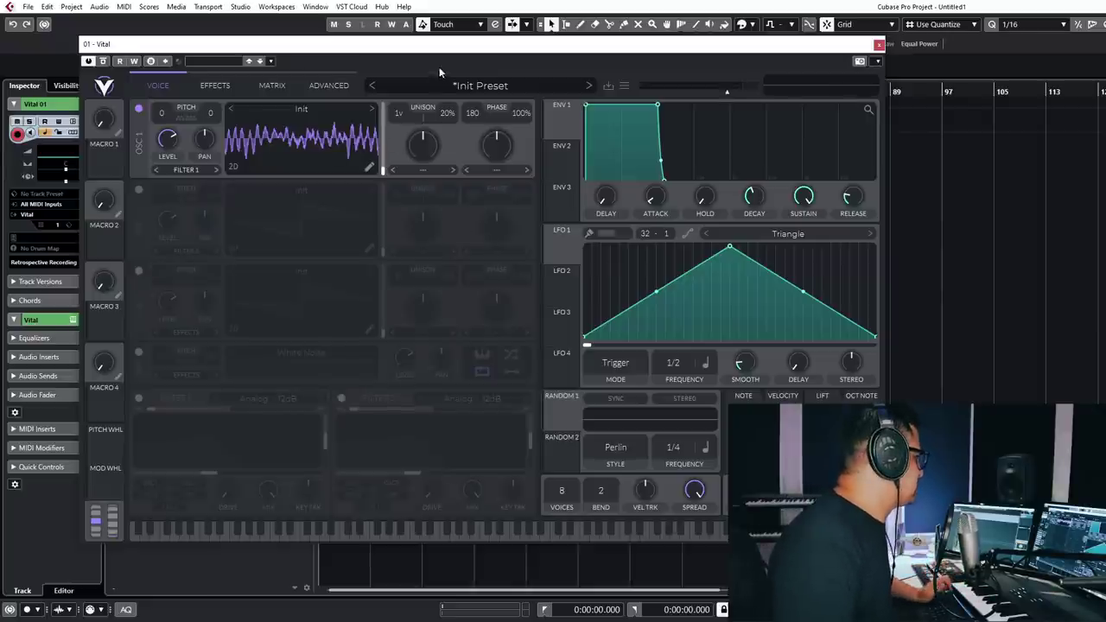
# - Search presets by the author's name, load Metallosaur, then clear the search field
pyautogui.click(459, 88)
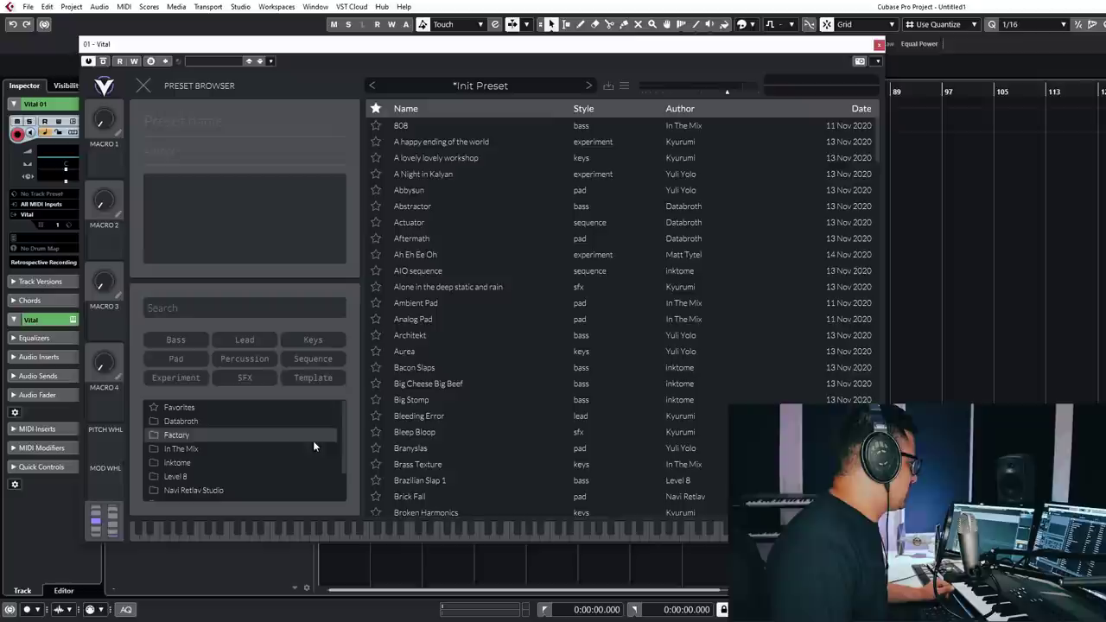
pyautogui.scroll(-2, 216, 458)
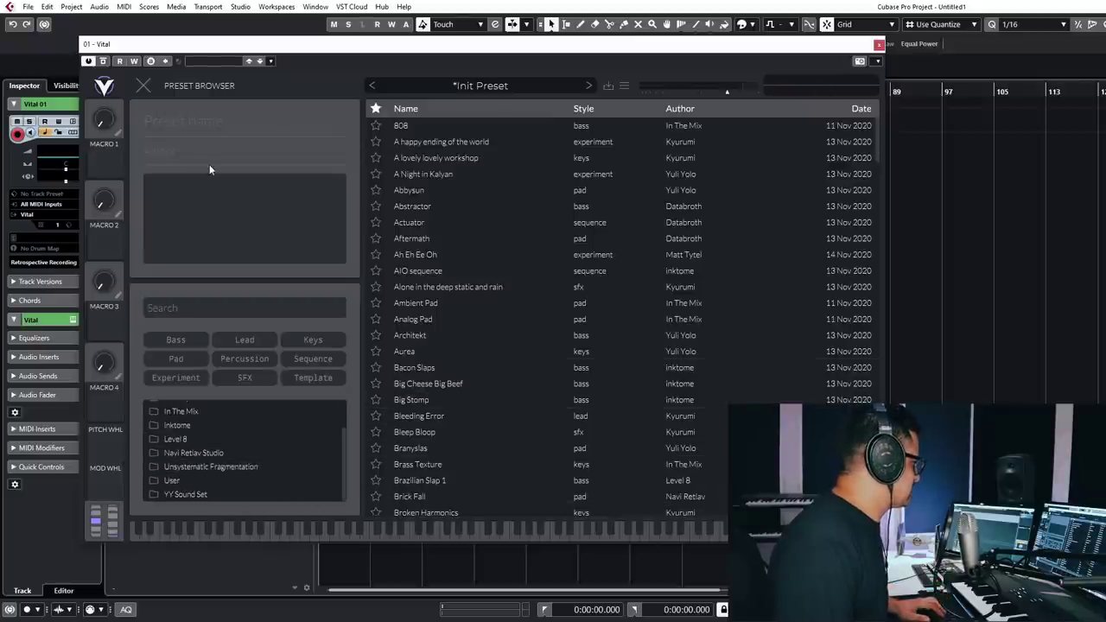
pyautogui.click(261, 303)
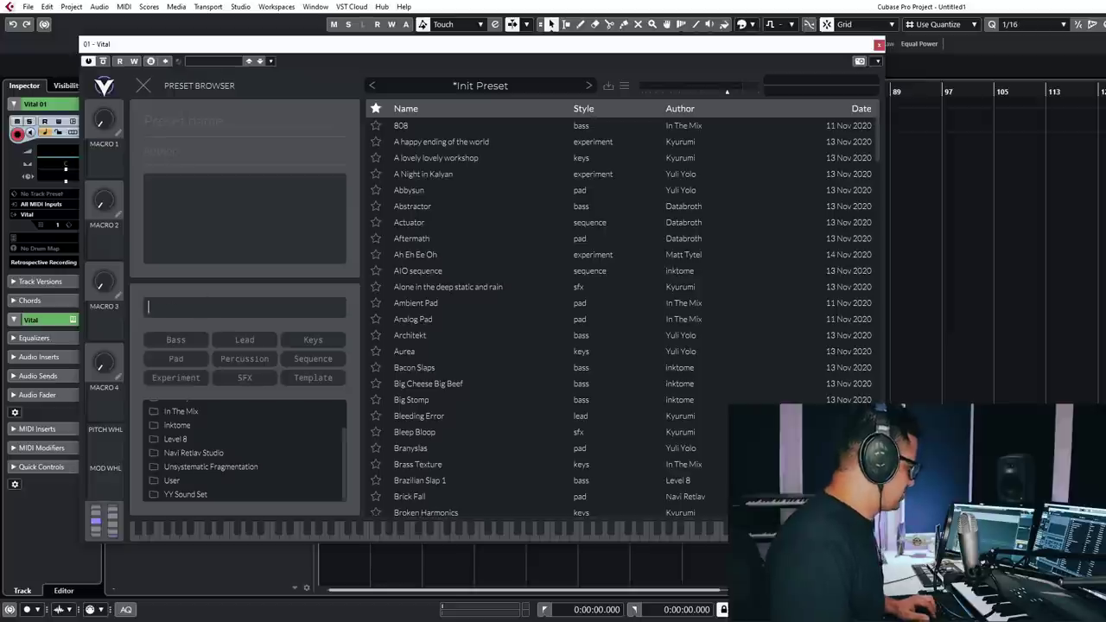
pyautogui.write('Nate')
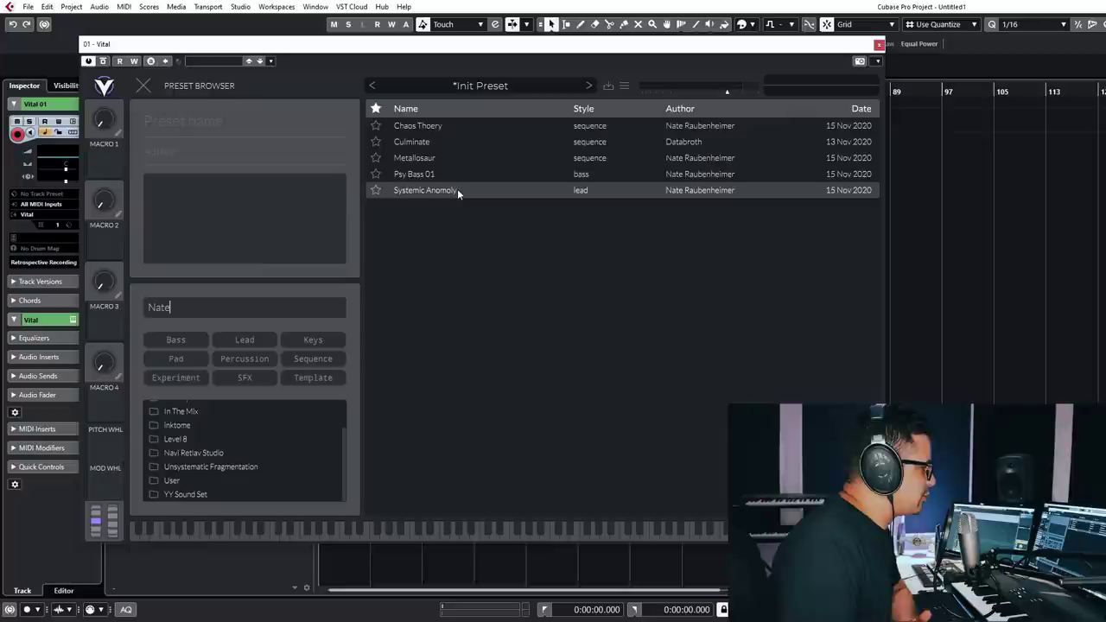
pyautogui.click(442, 125)
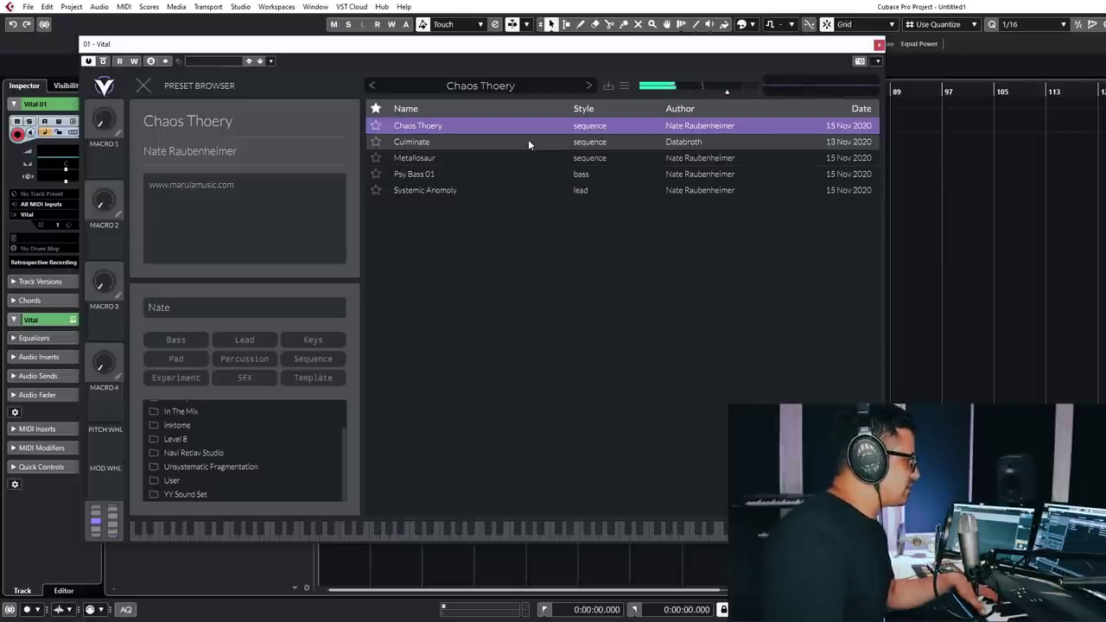
pyautogui.click(421, 155)
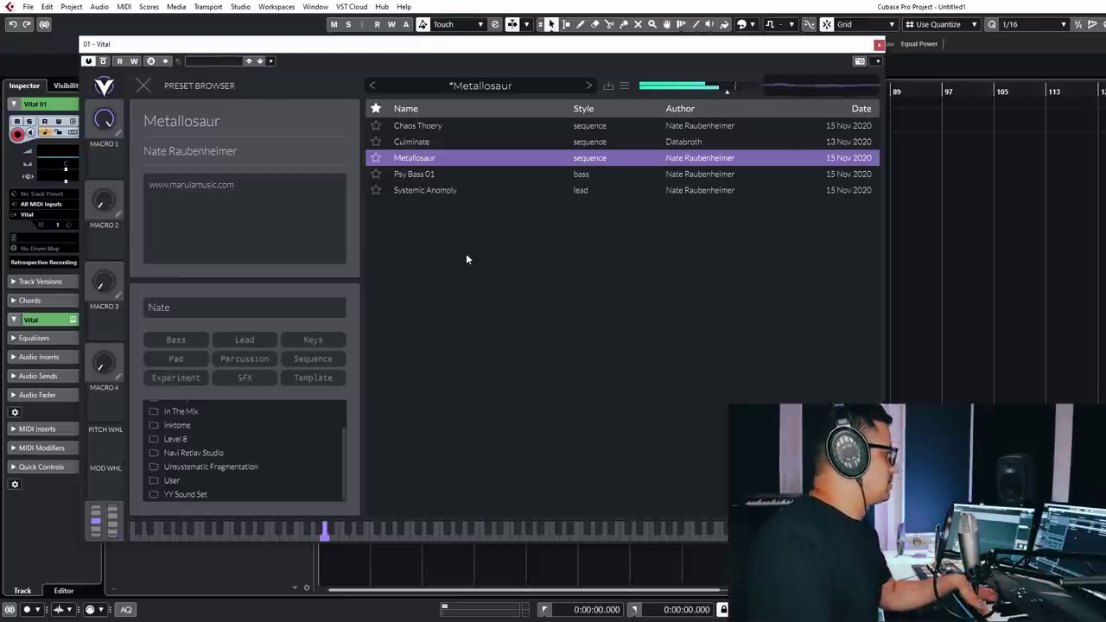
pyautogui.doubleClick(195, 307)
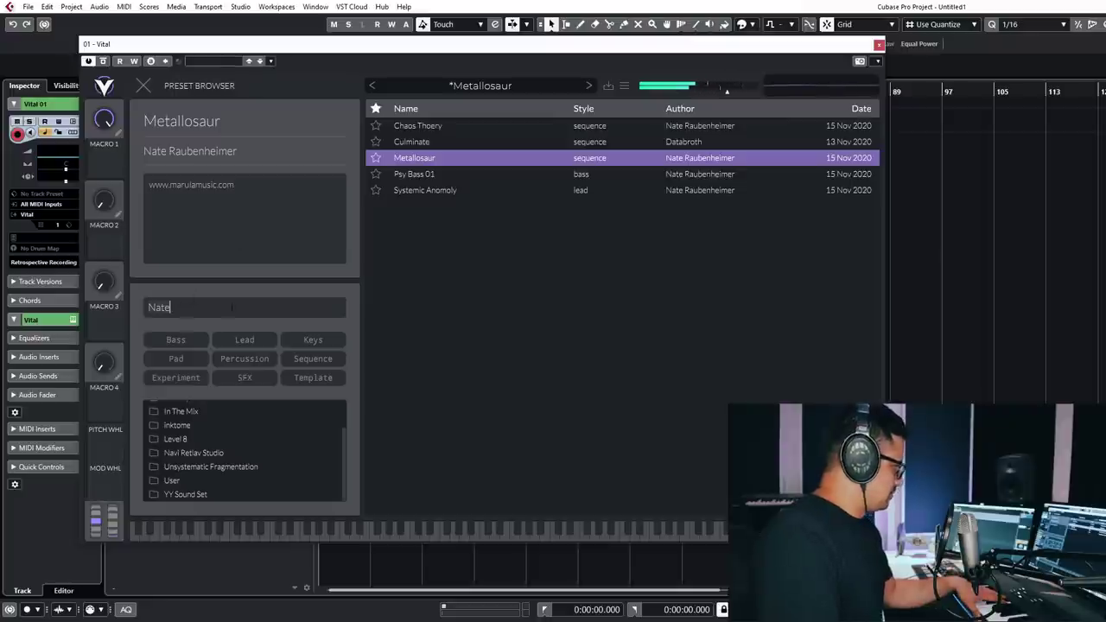
pyautogui.press('BackSpace')
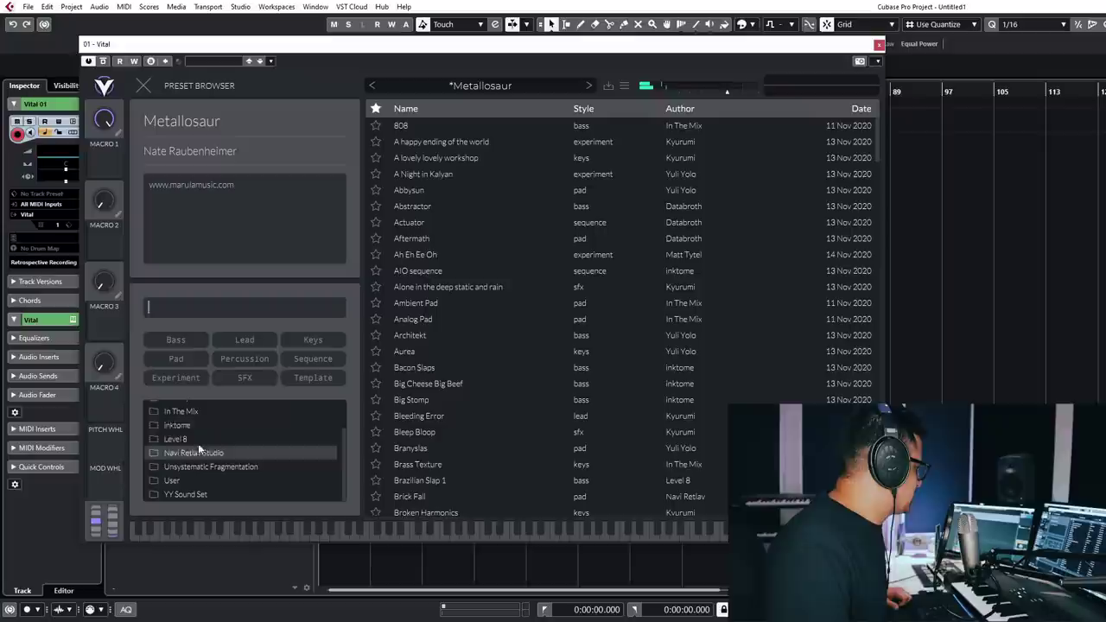
# - Filter to sequence presets and audition Ennemy, Complex Electro 2 and Complex Electro 1
pyautogui.click(296, 359)
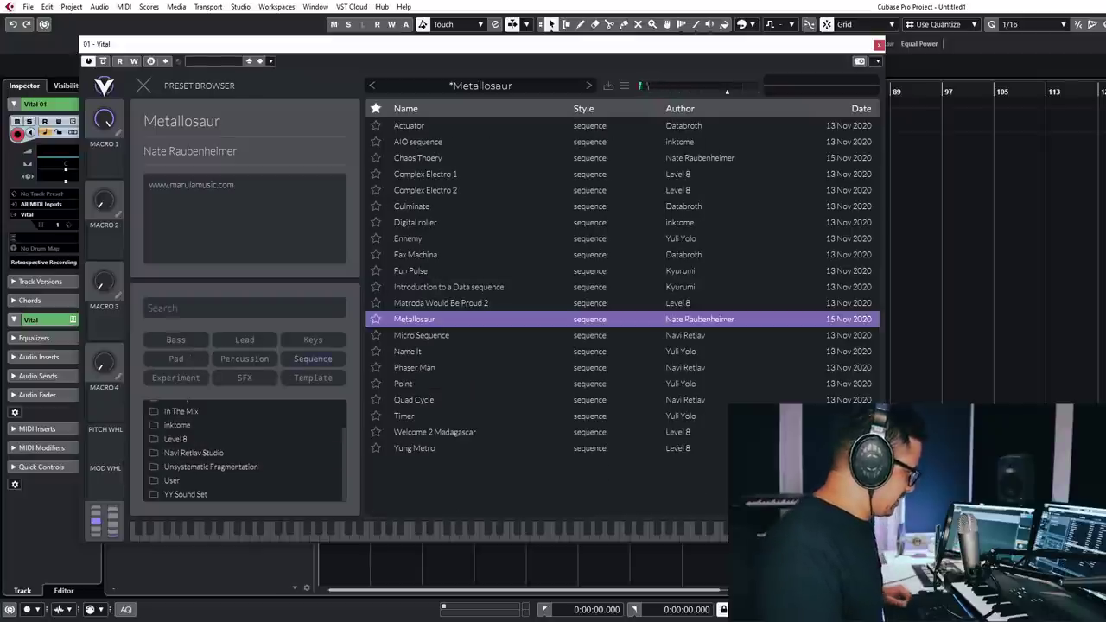
pyautogui.click(424, 238)
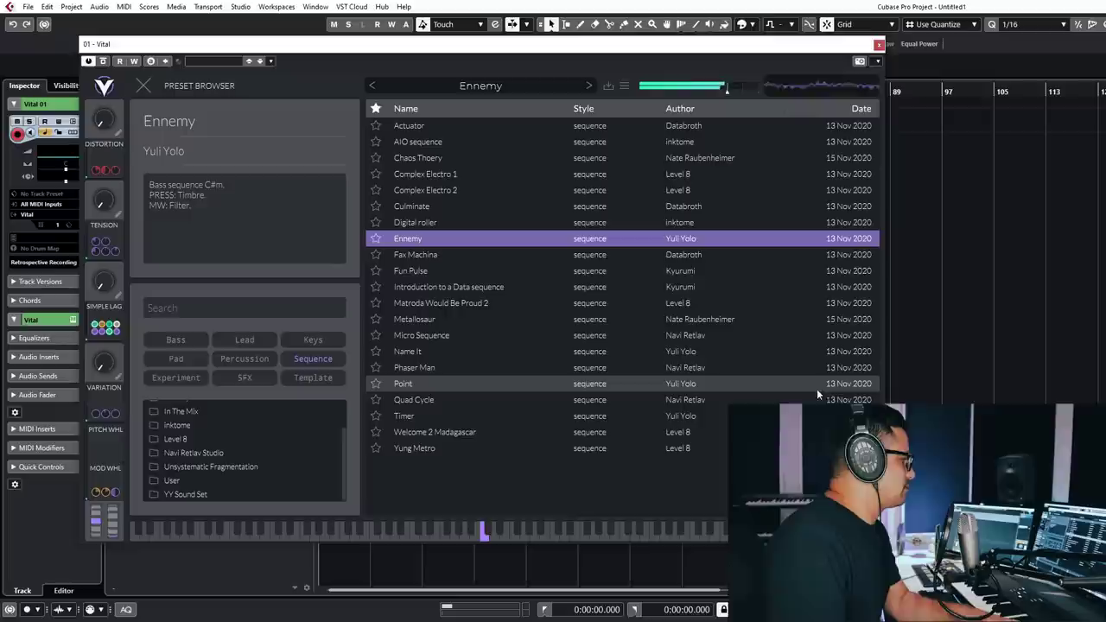
pyautogui.click(438, 190)
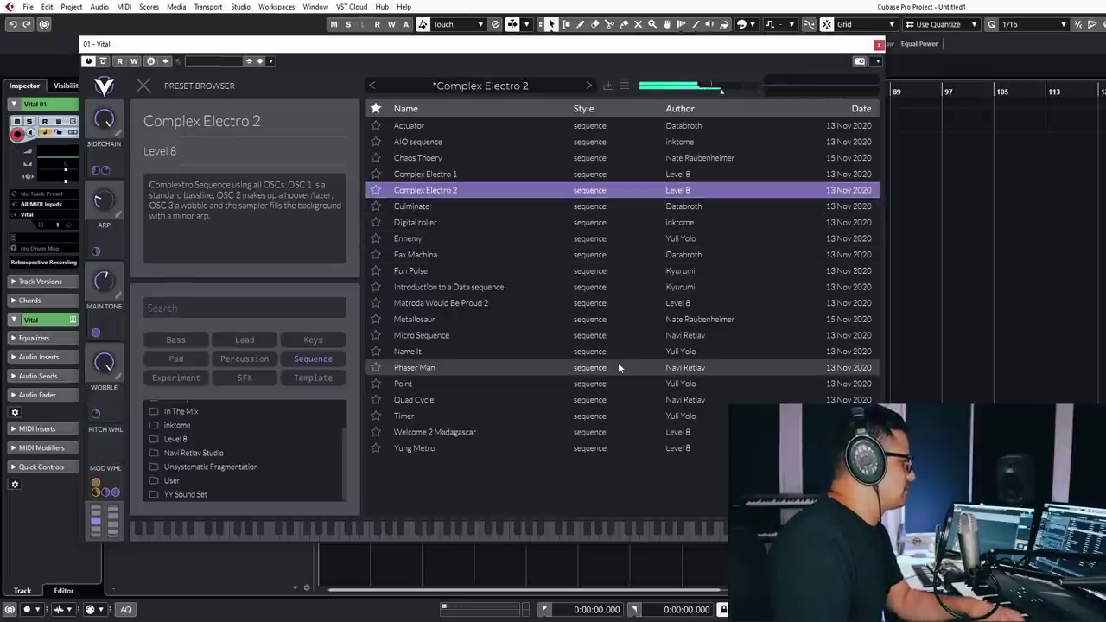
pyautogui.click(418, 174)
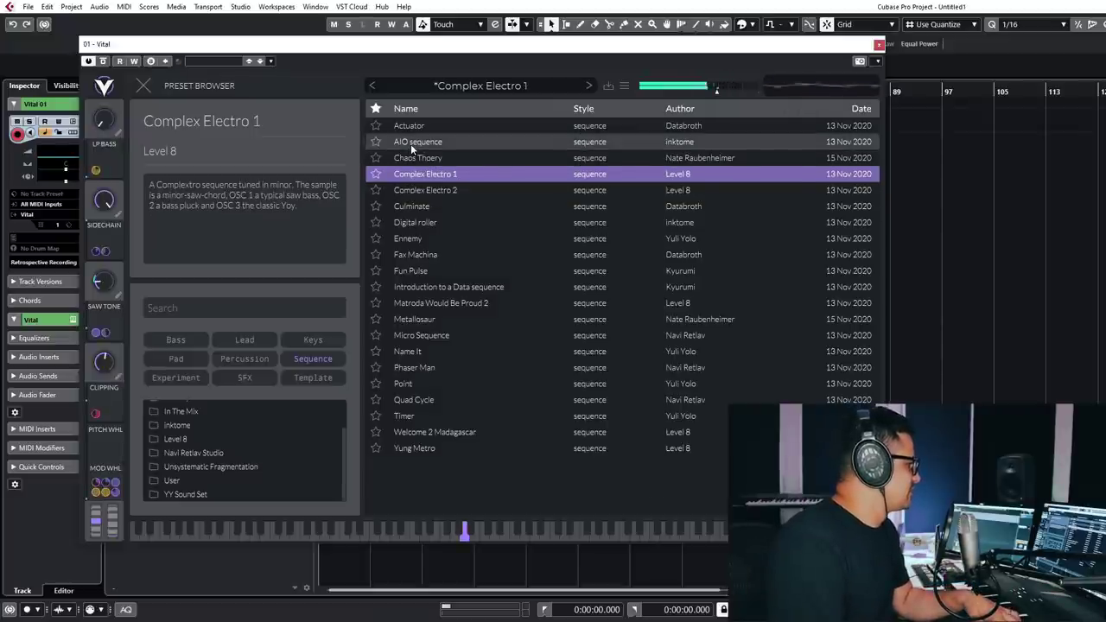
# - Audition AIO sequence, Welcome 2 Madagascar, Yung Metro and Point, then add Experiment presets to the list
pyautogui.click(411, 143)
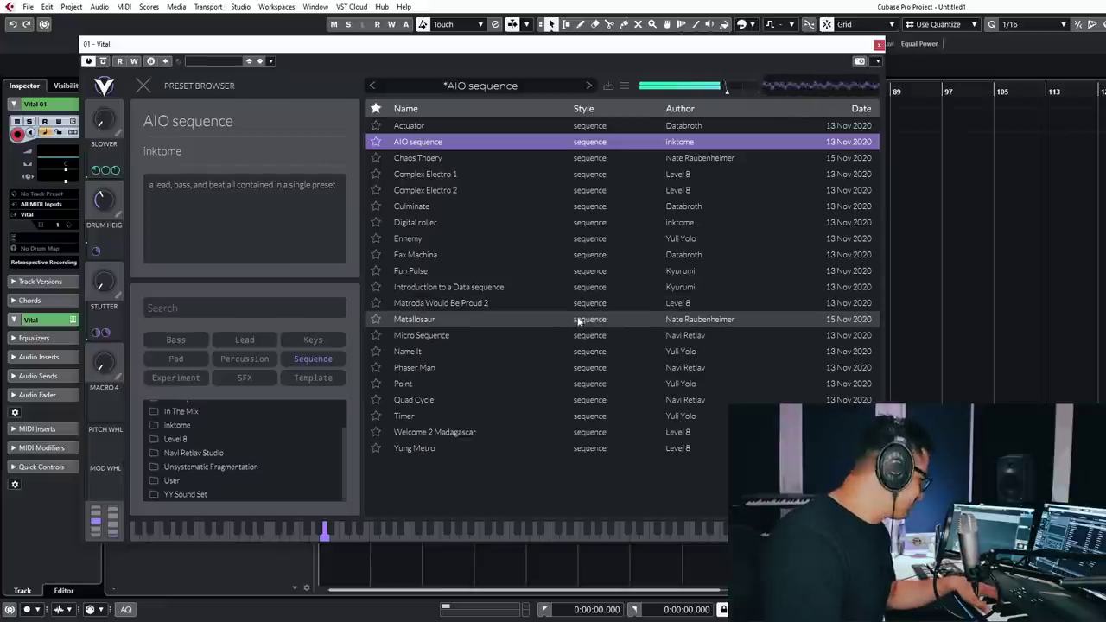
pyautogui.click(419, 431)
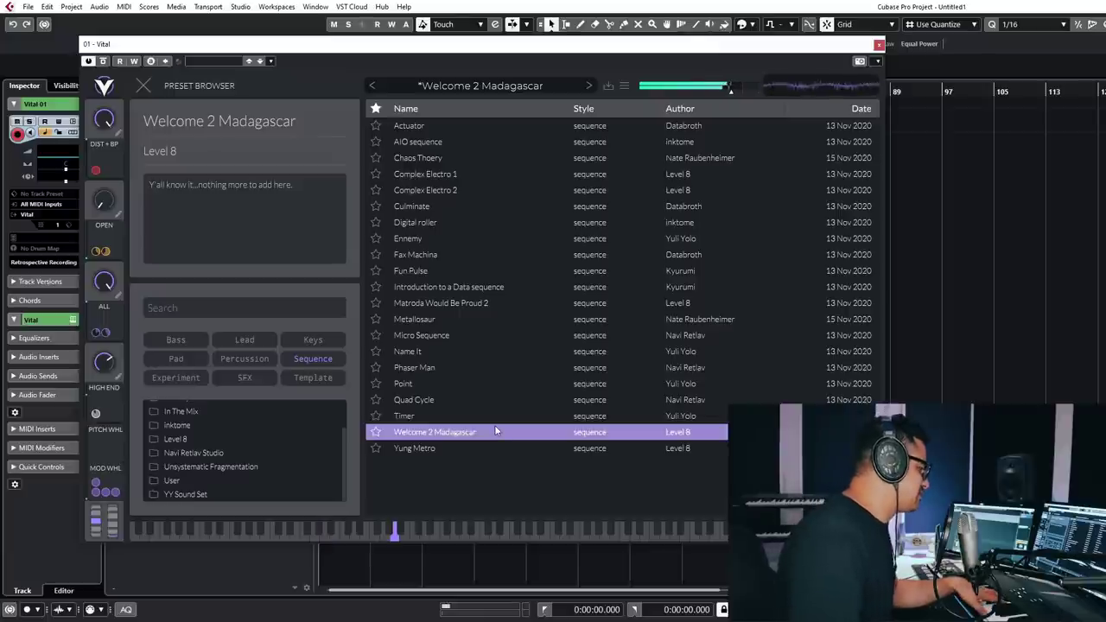
pyautogui.click(432, 448)
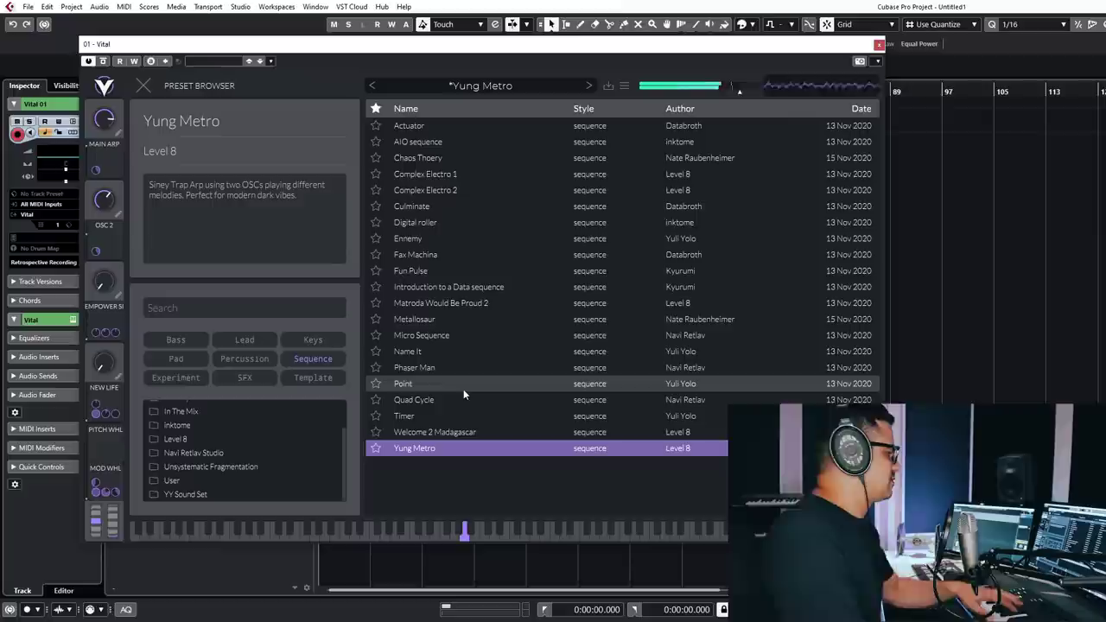
pyautogui.click(391, 382)
pyautogui.click(164, 380)
# - Show only Experiment presets and audition Magic Glide, Kyurumi's Strings, Ah Eh Ee Oh and A happy ending of the world
pyautogui.click(313, 358)
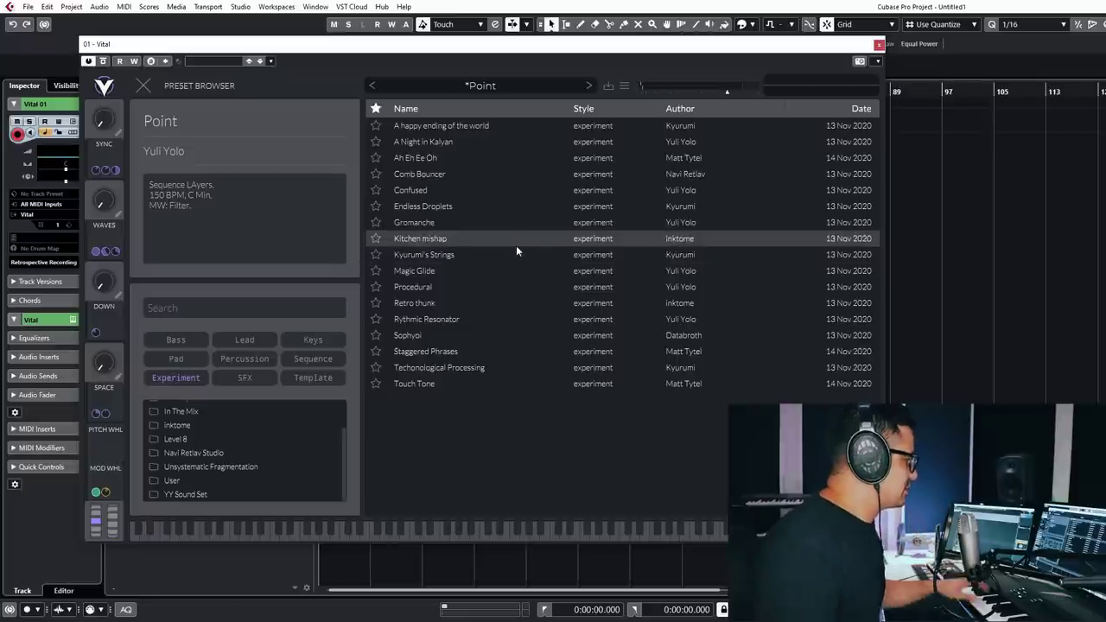
pyautogui.click(444, 271)
pyautogui.click(444, 254)
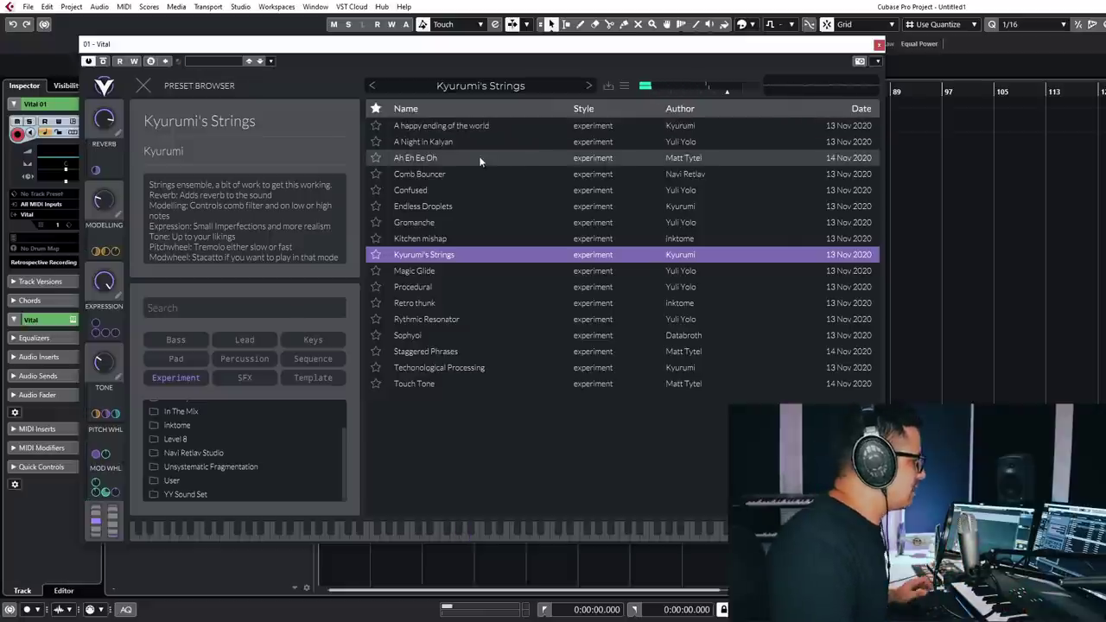
pyautogui.click(456, 156)
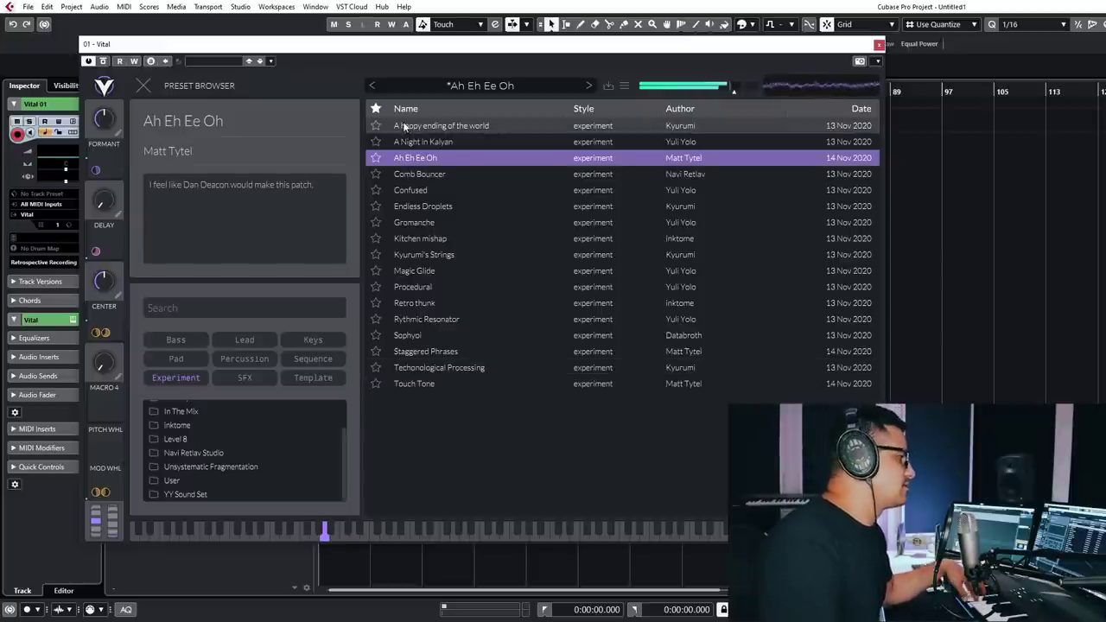
pyautogui.click(473, 127)
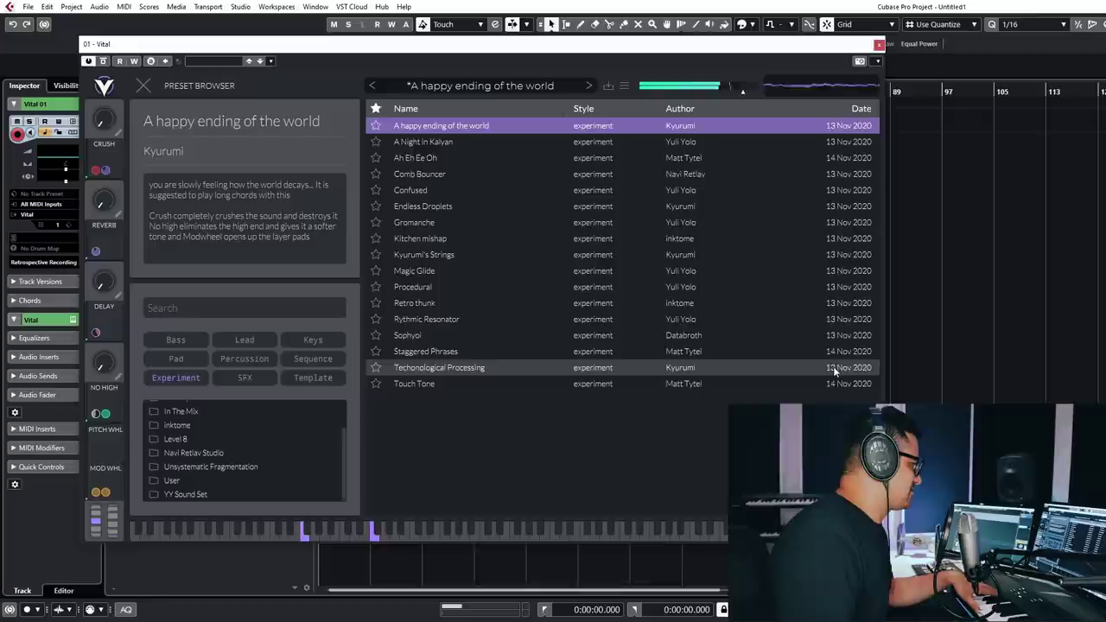
# - Audition the pads Endless Droplets, Dance on the constellations, Cold Fusion, Evolution Runner and one more
pyautogui.click(437, 207)
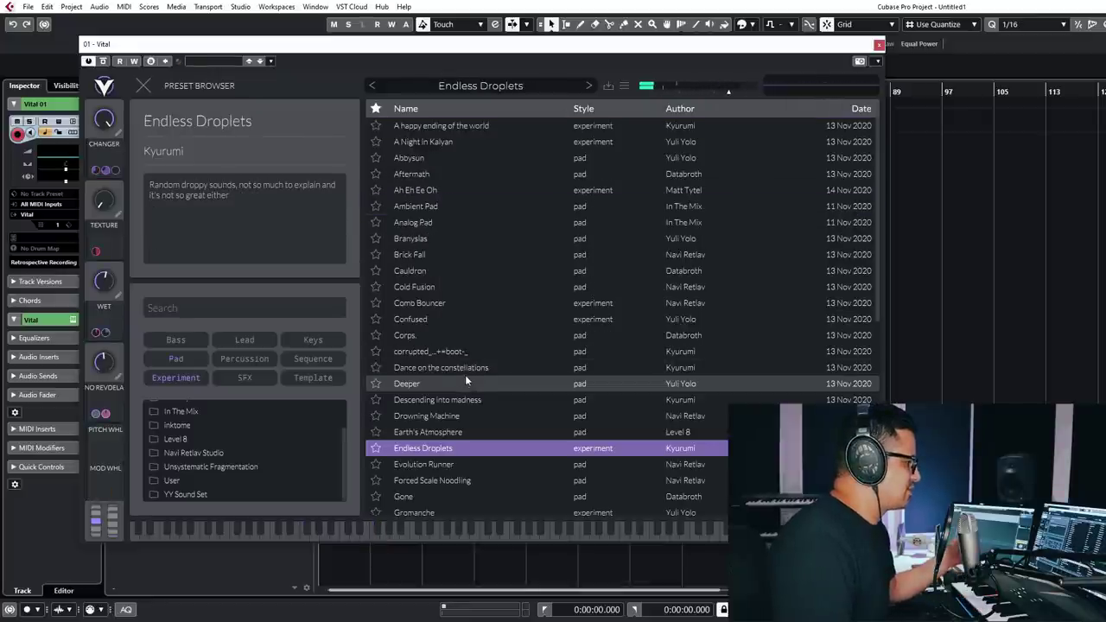
pyautogui.click(465, 374)
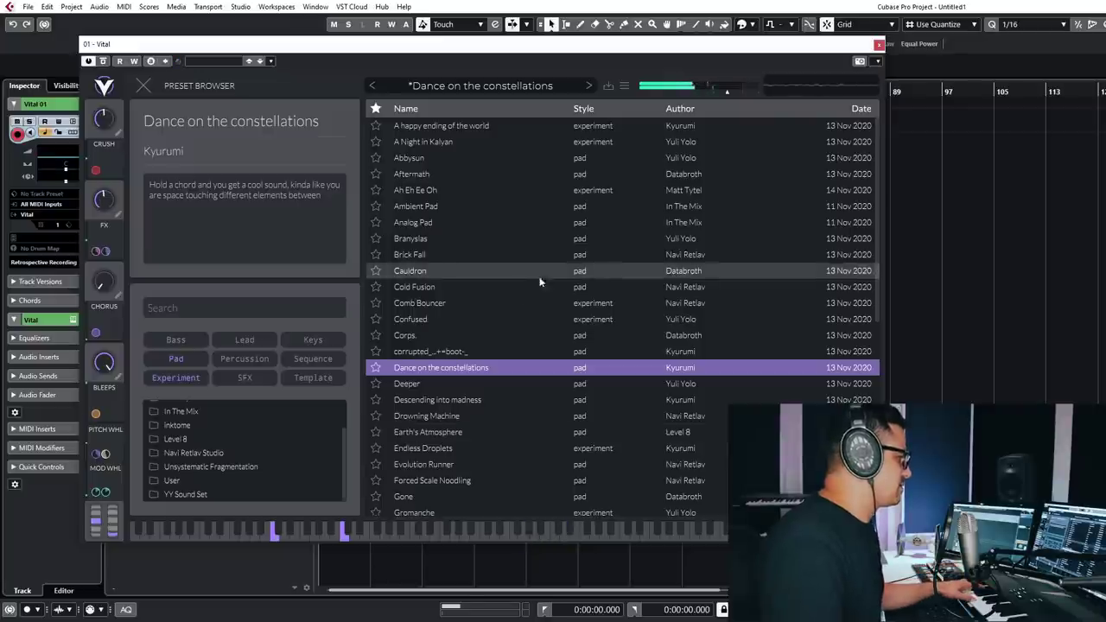
pyautogui.click(442, 286)
pyautogui.click(562, 464)
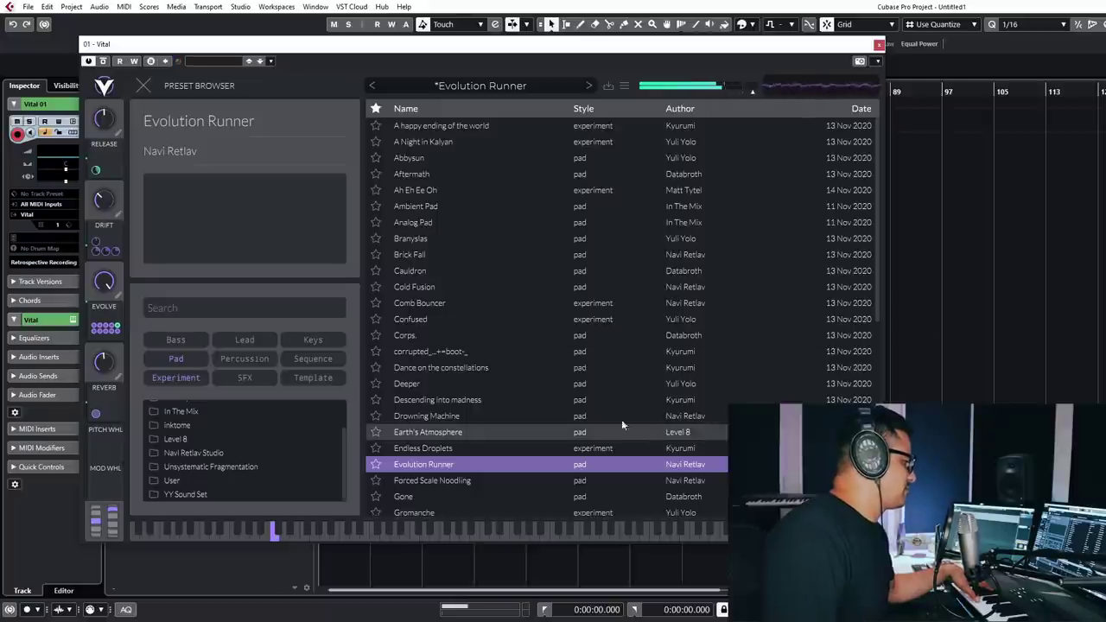
pyautogui.click(464, 433)
# - Audition Sparkly pad, Staggered Phrases, Super Saws, Strings Section and Touch Tone further down the list
pyautogui.scroll(-6, 465, 433)
pyautogui.click(413, 473)
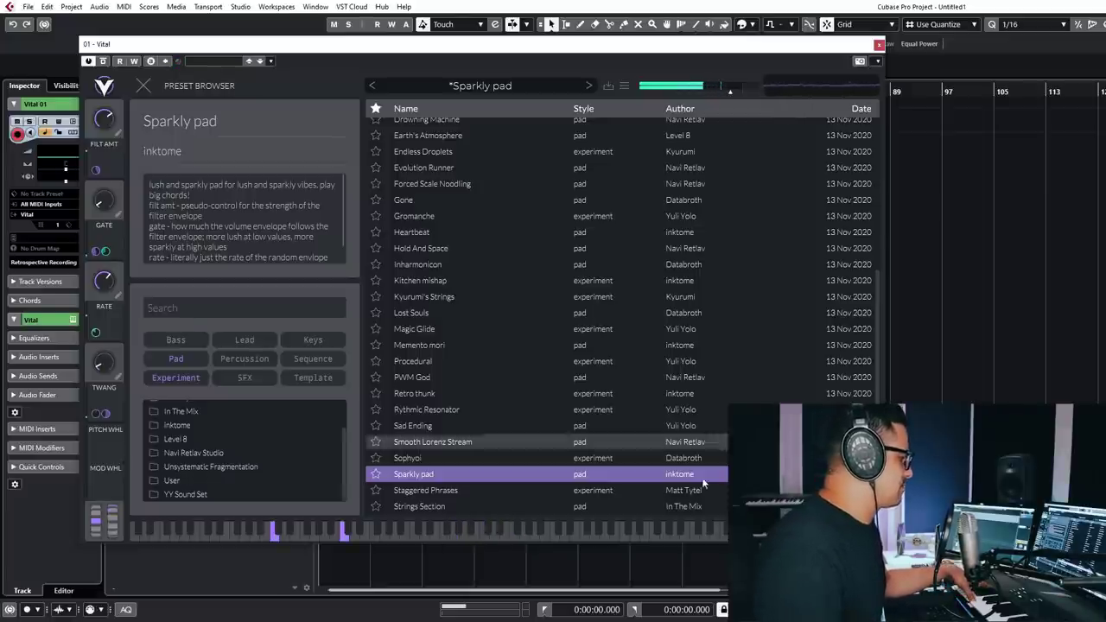
pyautogui.click(464, 489)
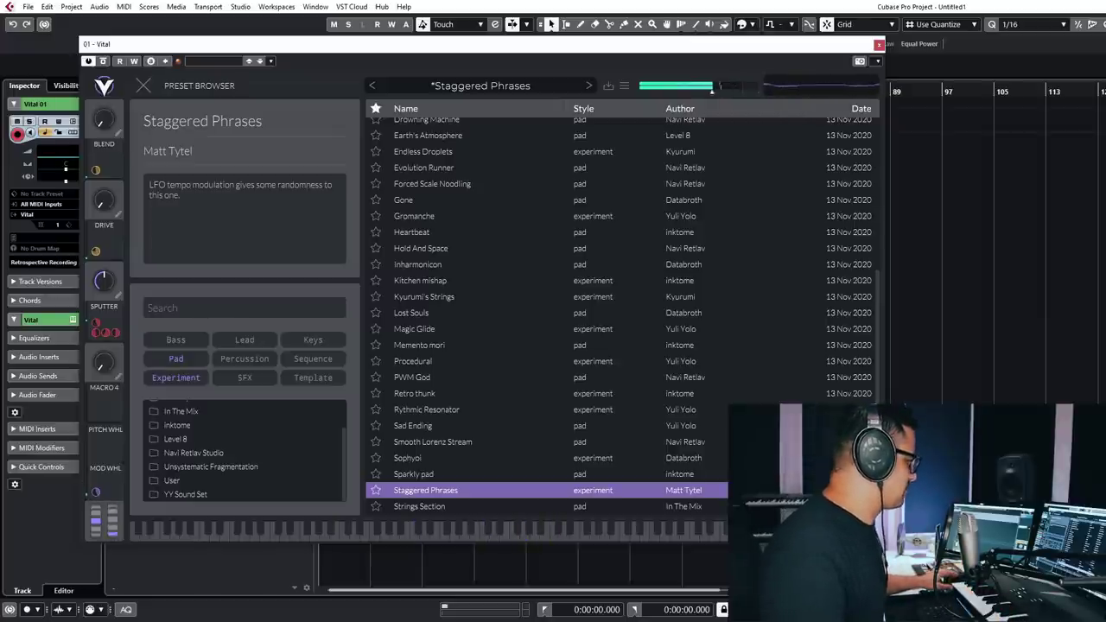
pyautogui.scroll(-3, 450, 449)
pyautogui.click(442, 442)
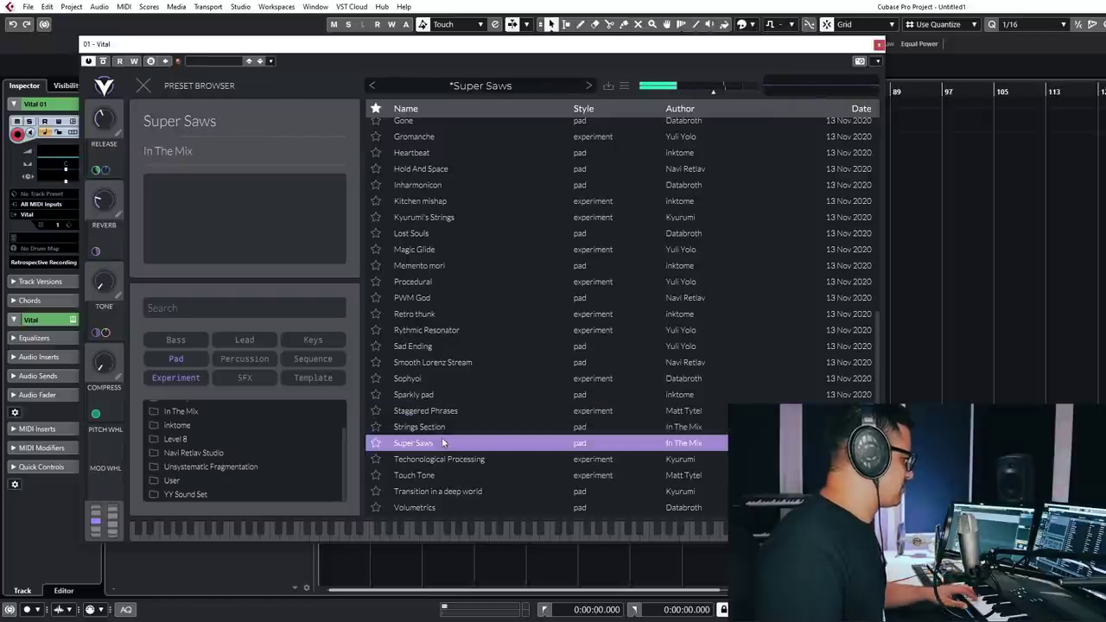
pyautogui.click(630, 432)
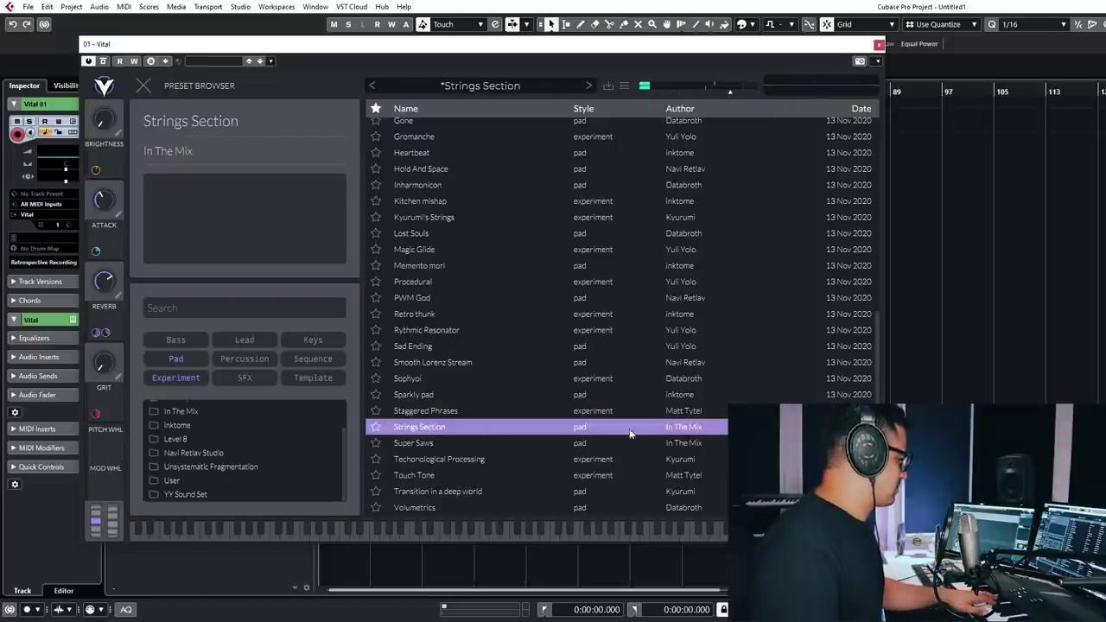
pyautogui.click(436, 475)
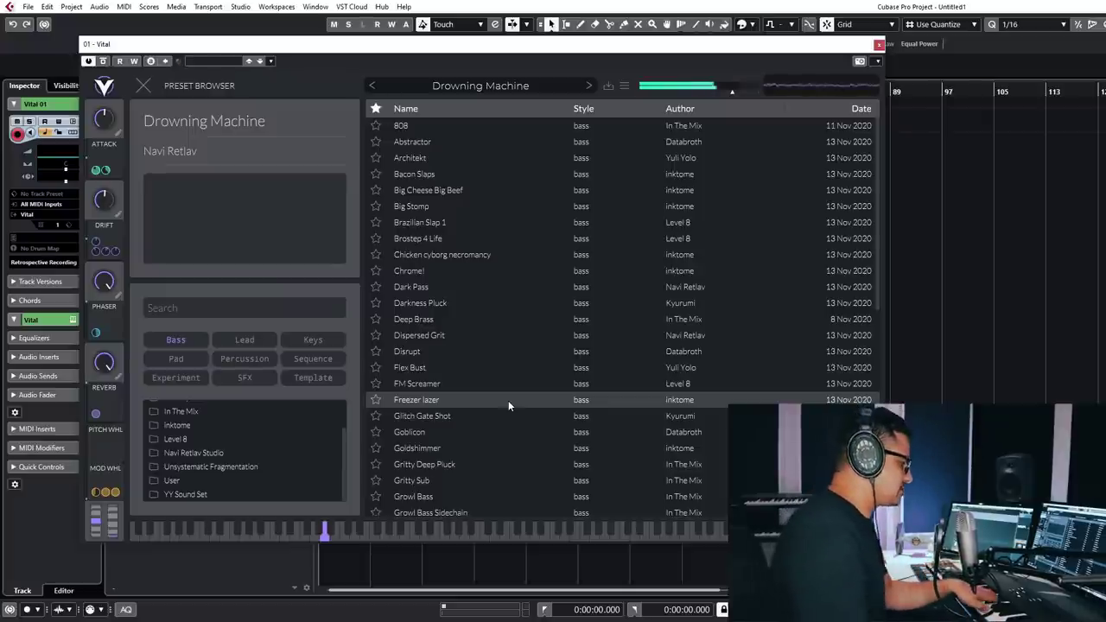
# - Audition the basses Freezer lazer, Goblicon, Goldshimmer, Gritty Deep Pluck and Growl Bass
pyautogui.click(508, 400)
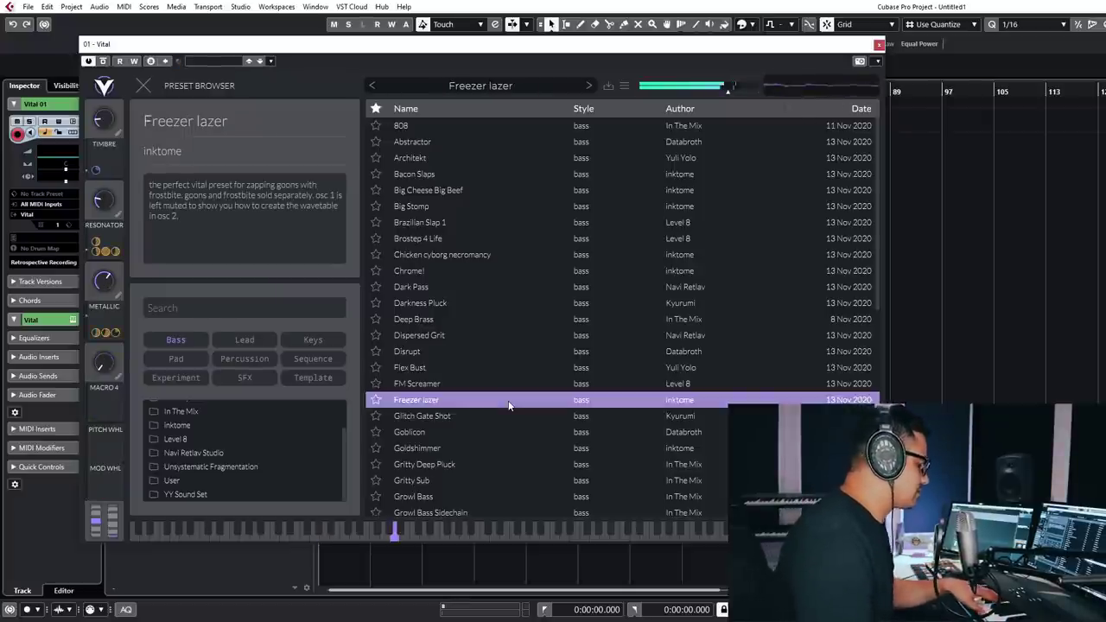
pyautogui.click(453, 432)
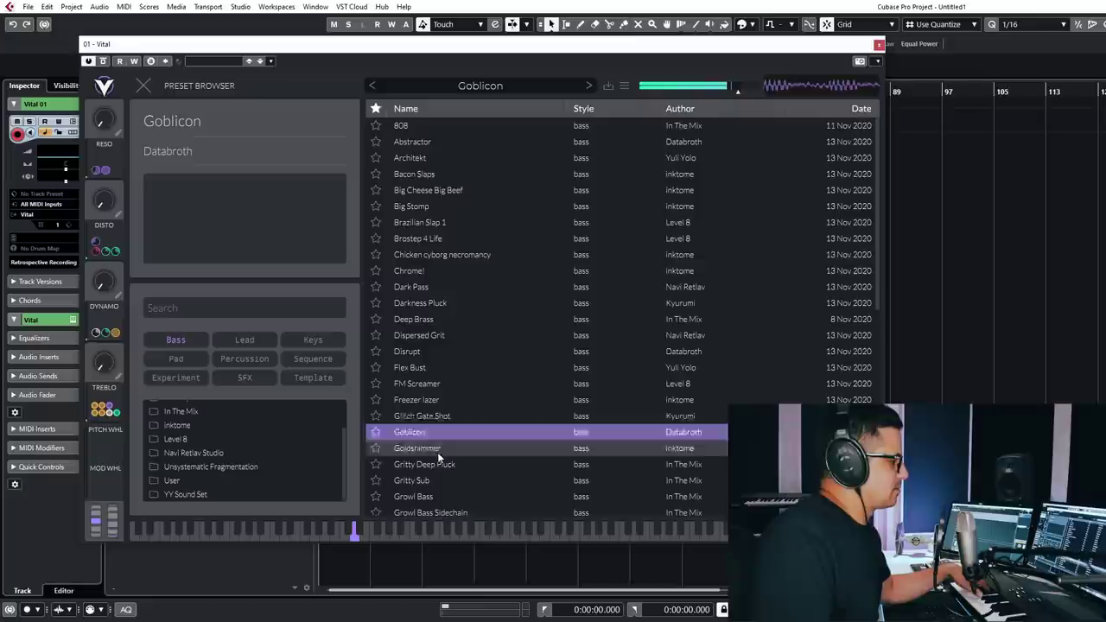
pyautogui.click(437, 452)
pyautogui.click(466, 464)
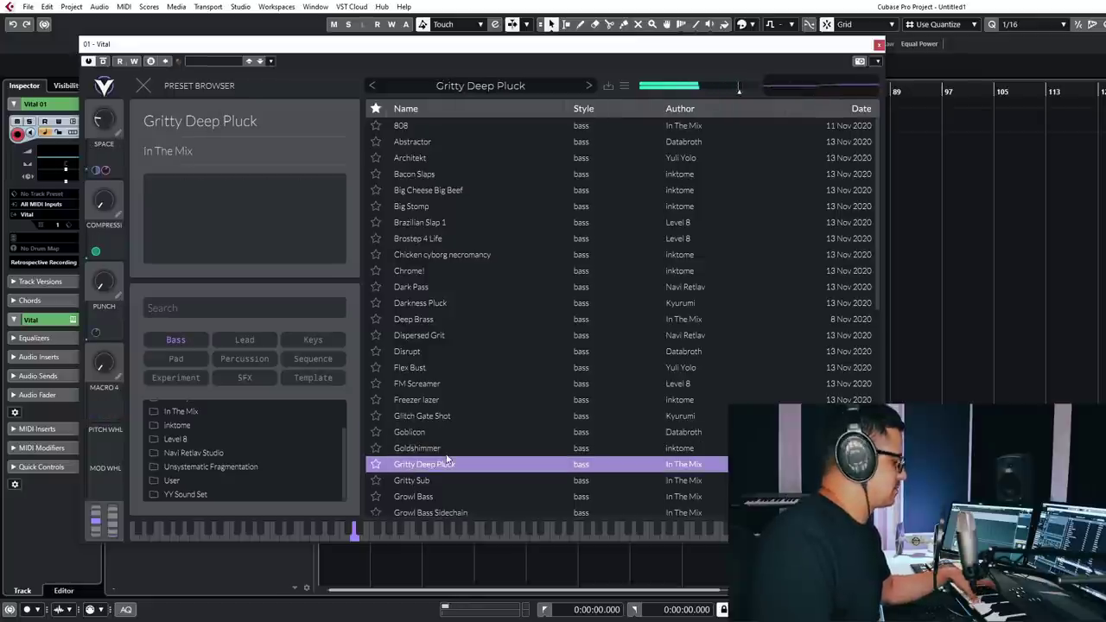
pyautogui.click(488, 496)
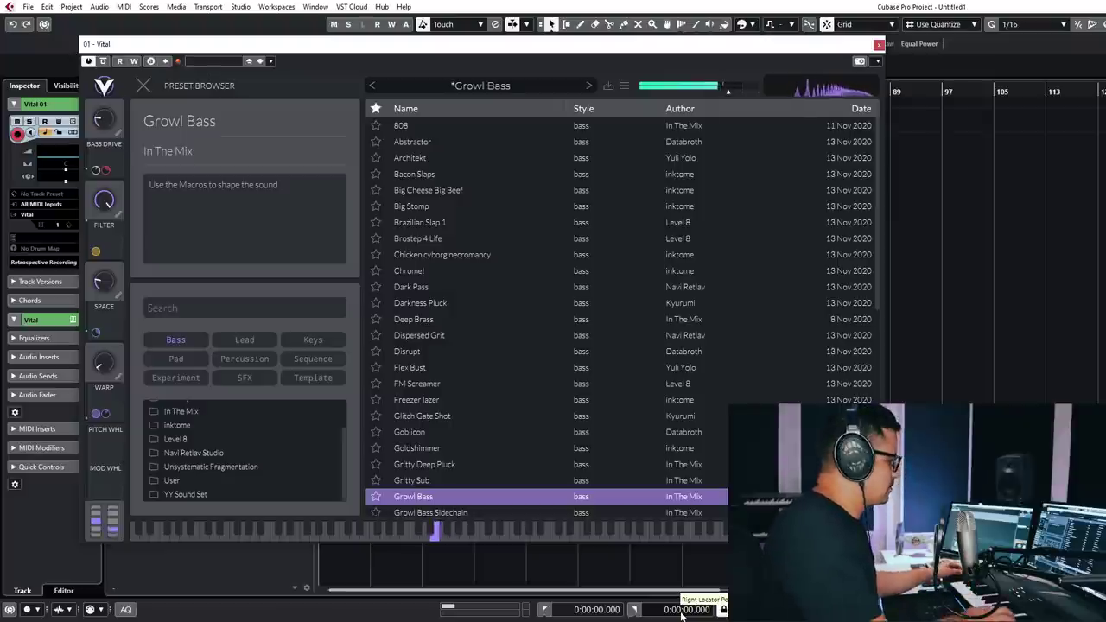
# - Audition Brostep 4 Life, Chicken cyborg necromancy, Architekt, Bacon Slaps and Big Cheese Big Beef
pyautogui.click(419, 239)
pyautogui.click(424, 256)
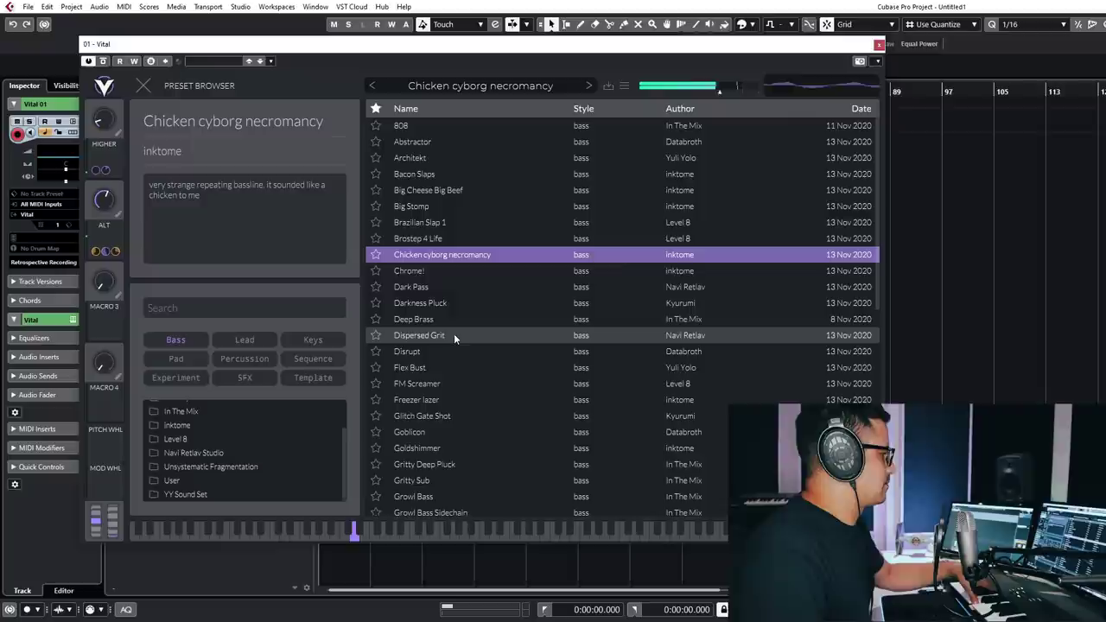
pyautogui.click(399, 158)
pyautogui.click(404, 174)
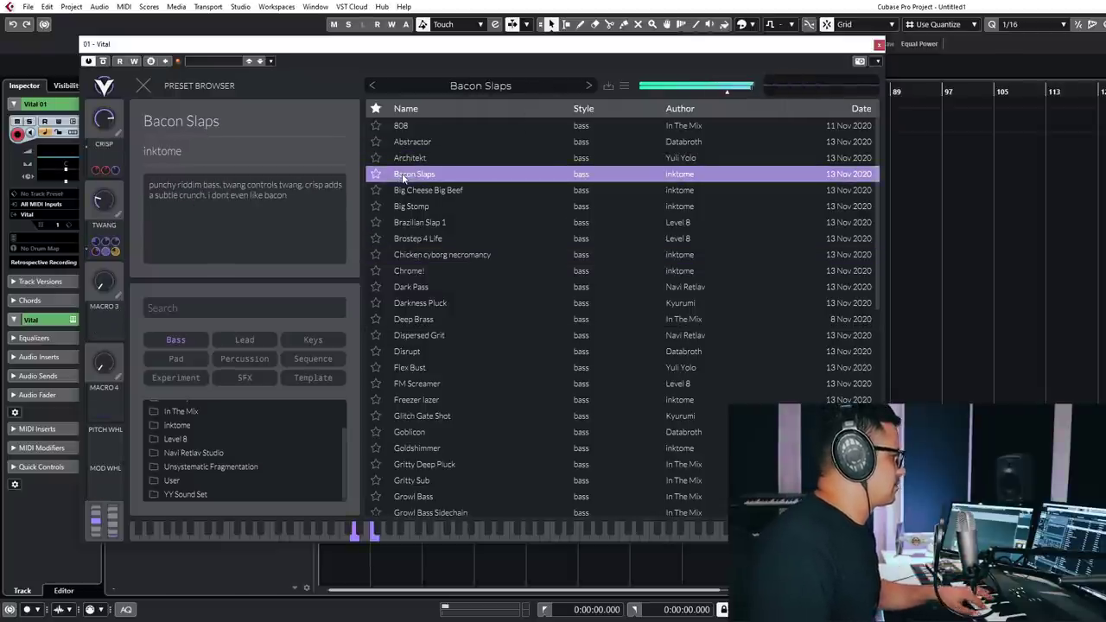
pyautogui.click(405, 190)
# - Audition Slimy gallop, Tardigrade and Timberbass further down the bass list
pyautogui.scroll(-10, 435, 338)
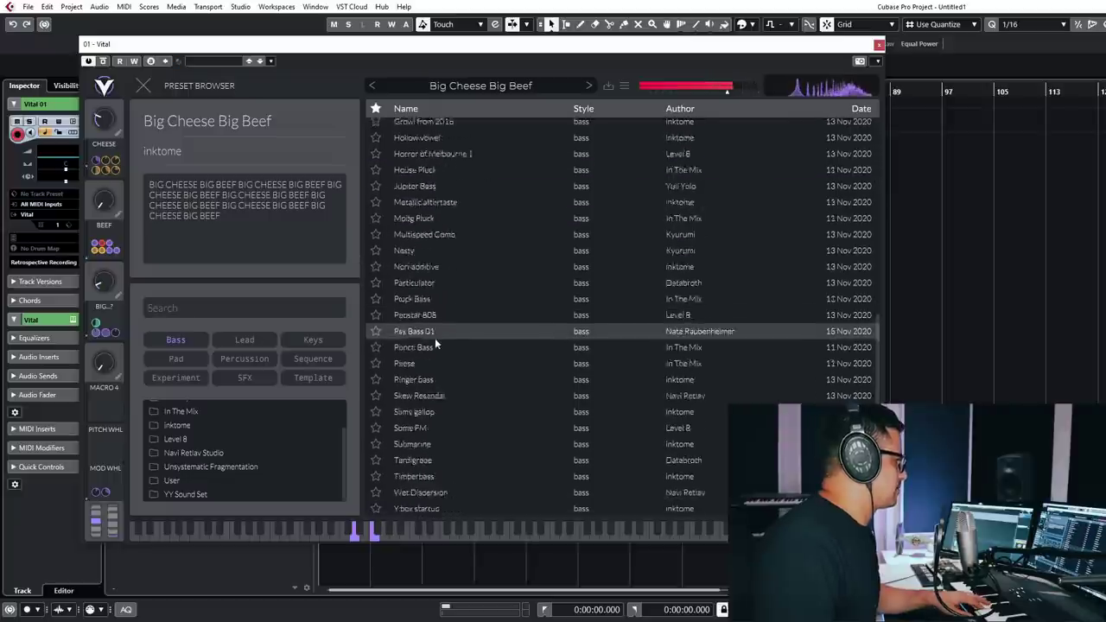
pyautogui.click(513, 396)
pyautogui.click(422, 444)
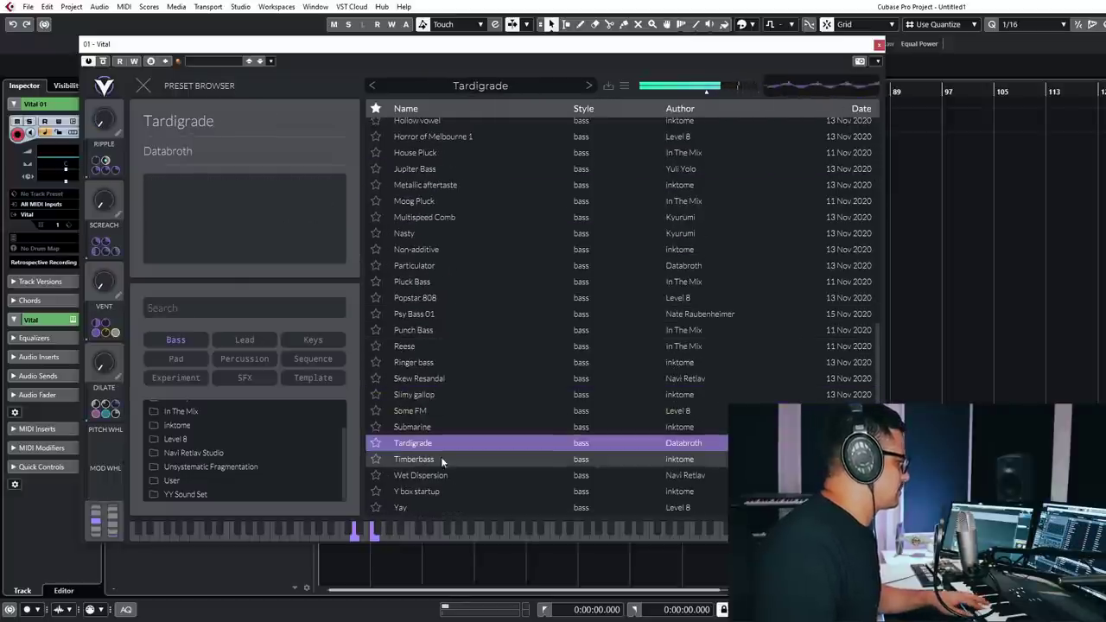
pyautogui.click(421, 462)
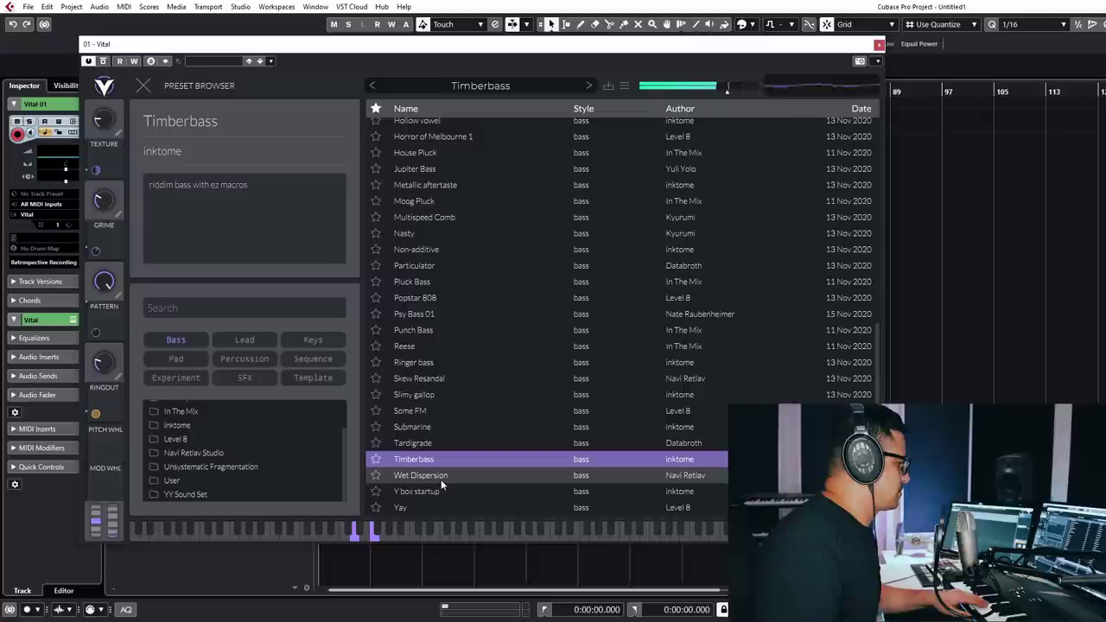